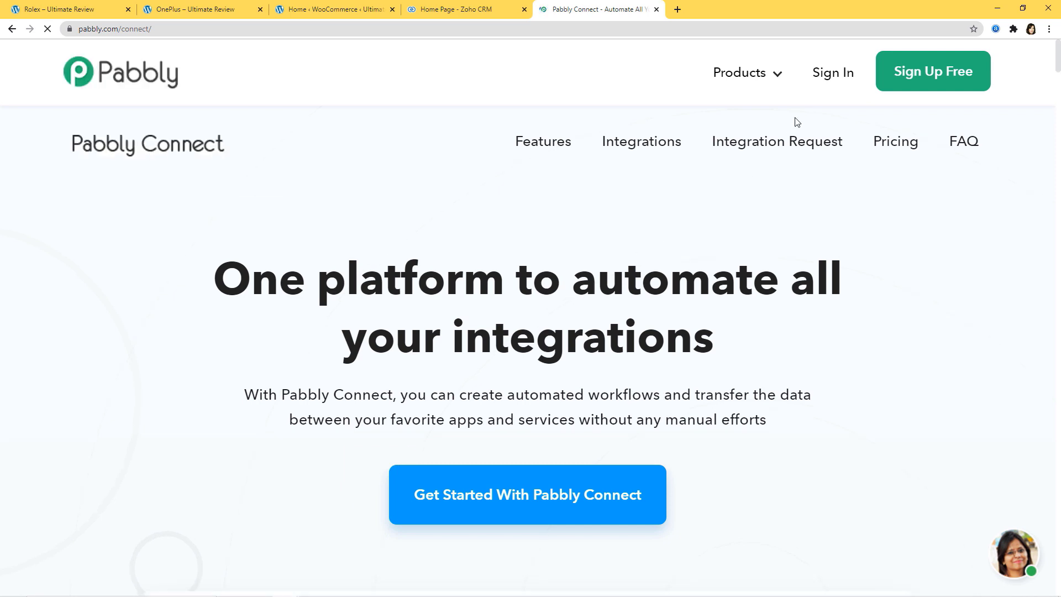
- Sign in and open the Connect app from All Apps to reach the workflows dashboard
{"action": "left_click", "coordinate": [829, 74]}
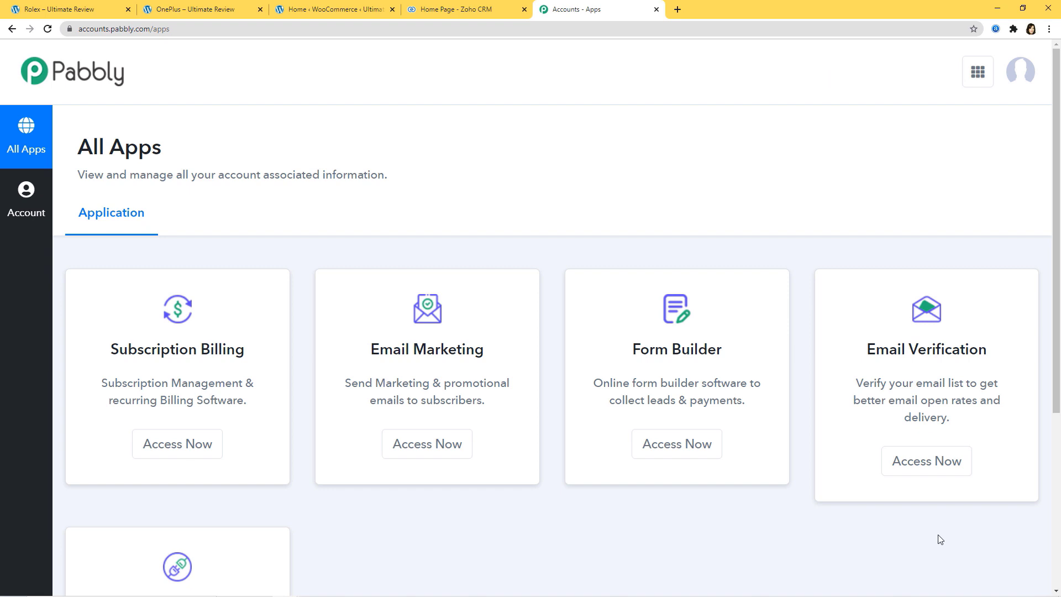
{"action": "scroll", "coordinate": [857, 486], "scroll_direction": "down", "scroll_amount": 4}
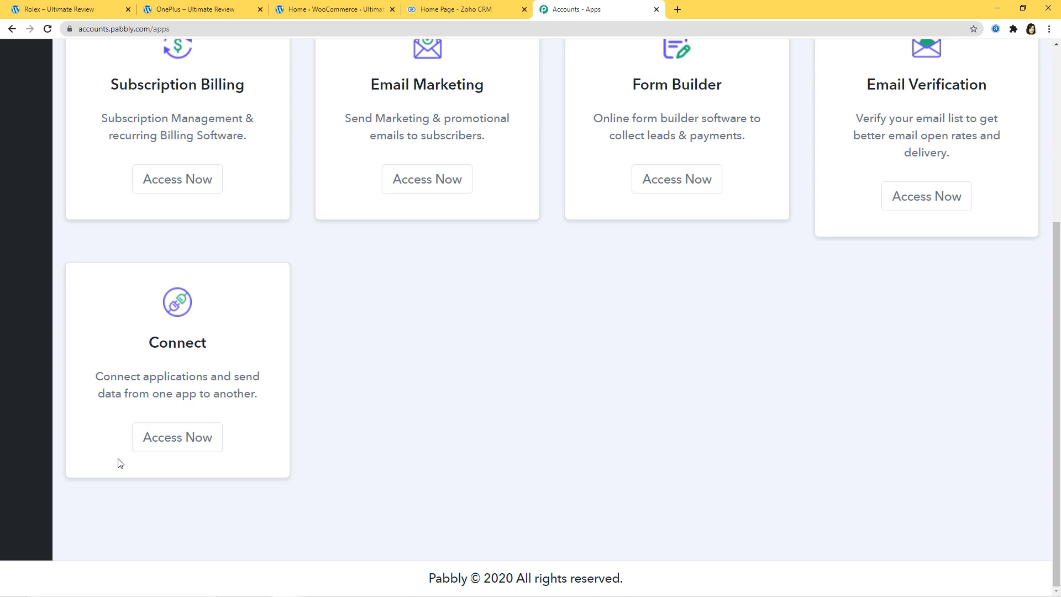
{"action": "left_click", "coordinate": [170, 443]}
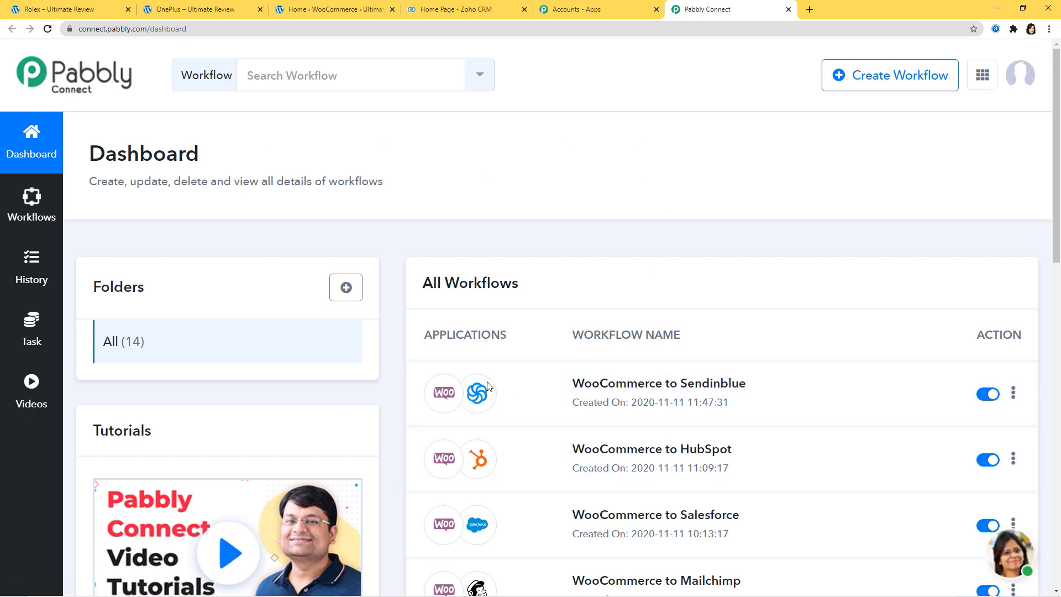
- Create a new workflow named 'Shopify Integrations'
{"action": "left_click", "coordinate": [895, 80]}
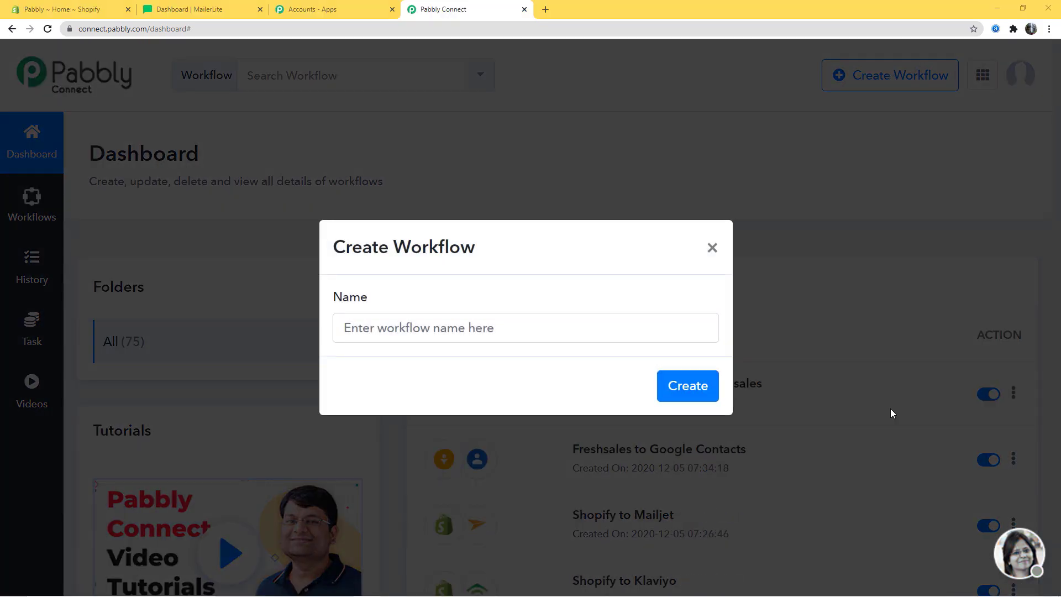
{"action": "left_click", "coordinate": [459, 327]}
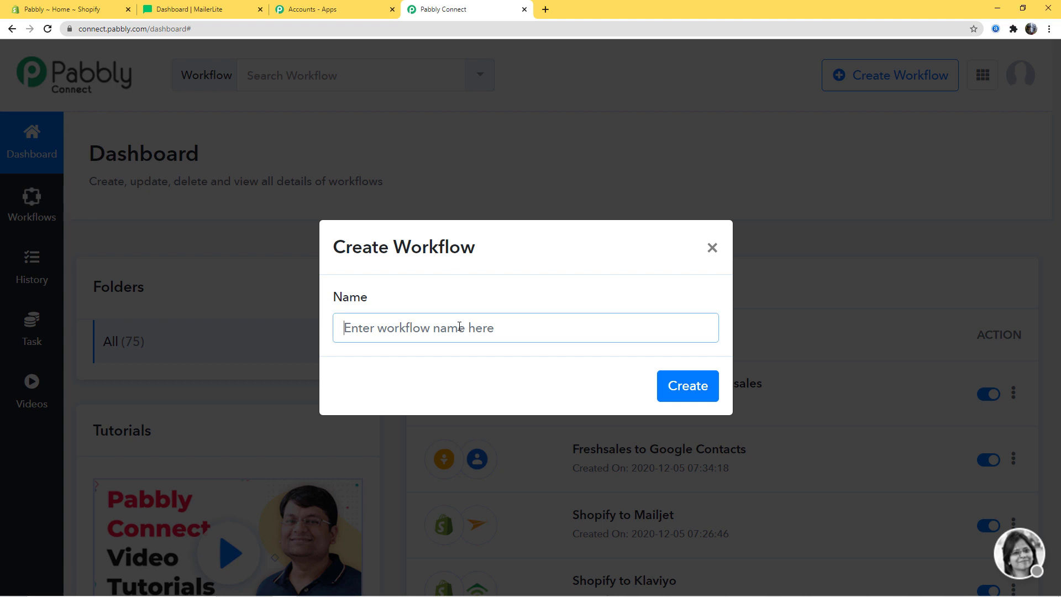
{"action": "type", "text": "Shopi"}
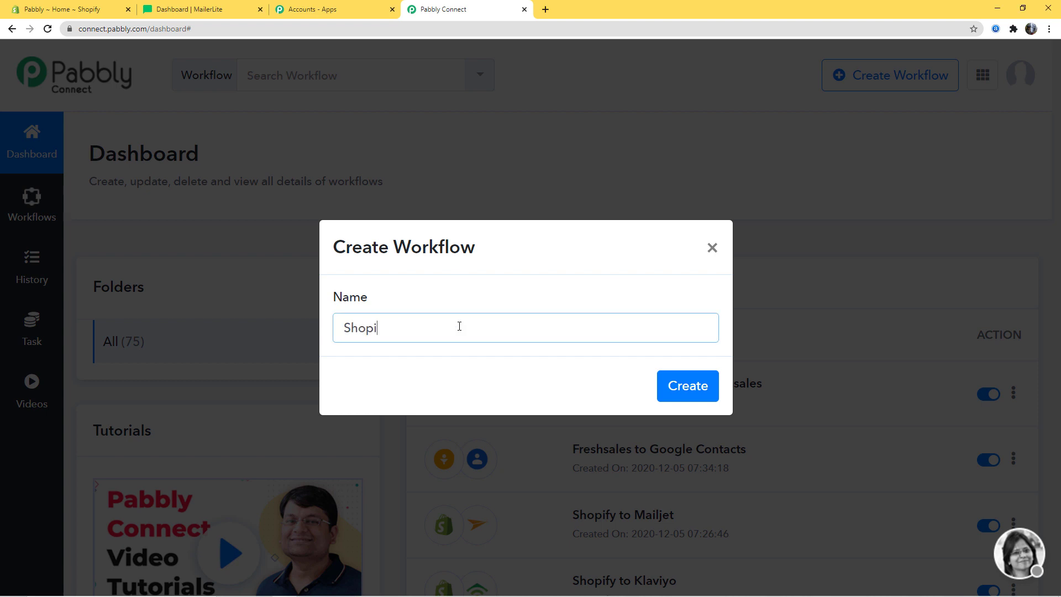
{"action": "type", "text": "fy Integrations"}
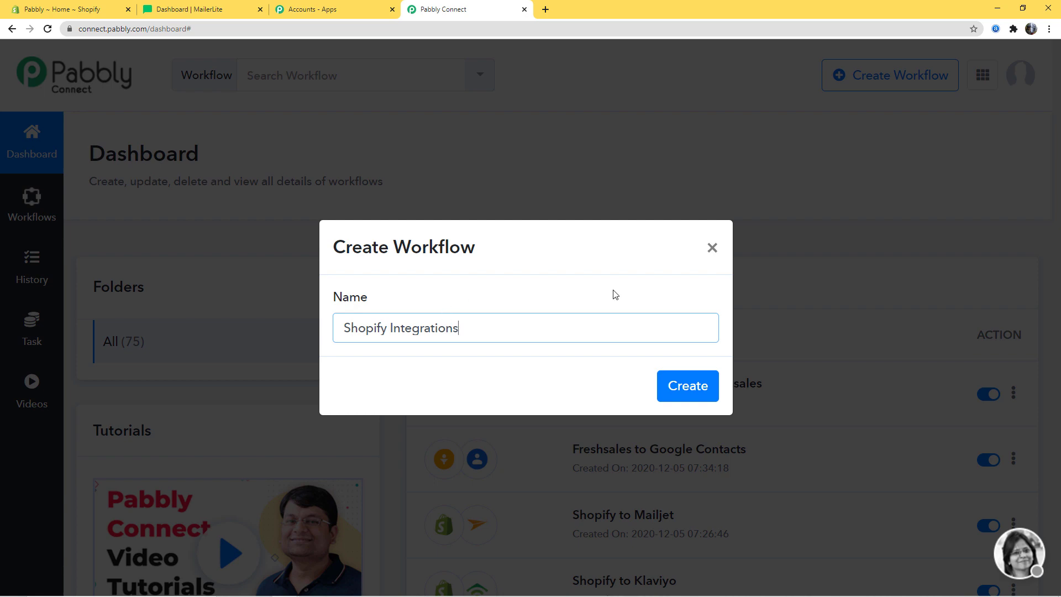
{"action": "left_click", "coordinate": [679, 386]}
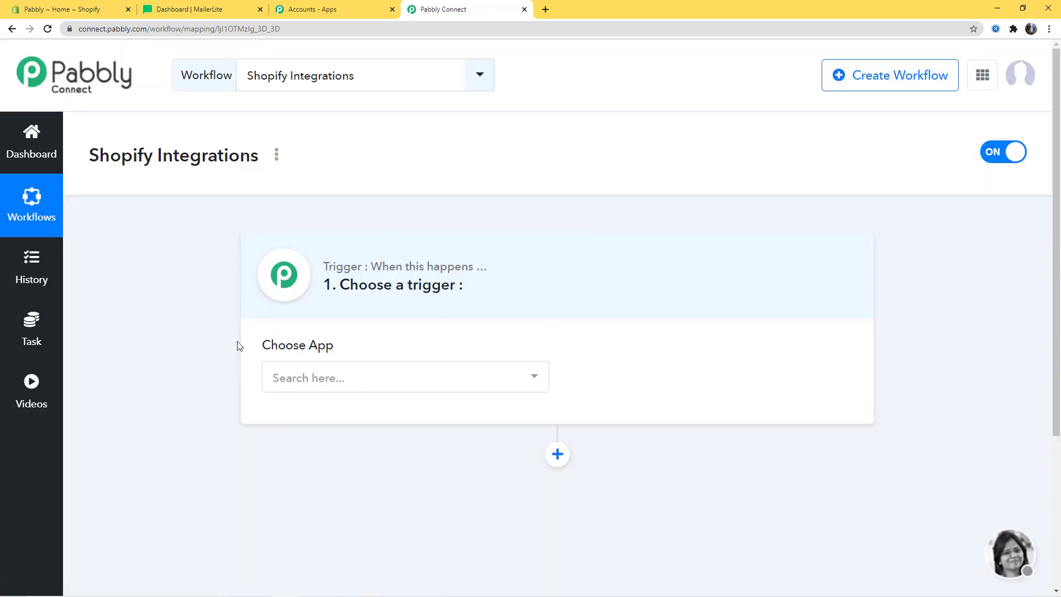
- Choose Shopify as the workflow's trigger app
{"action": "left_click", "coordinate": [366, 387]}
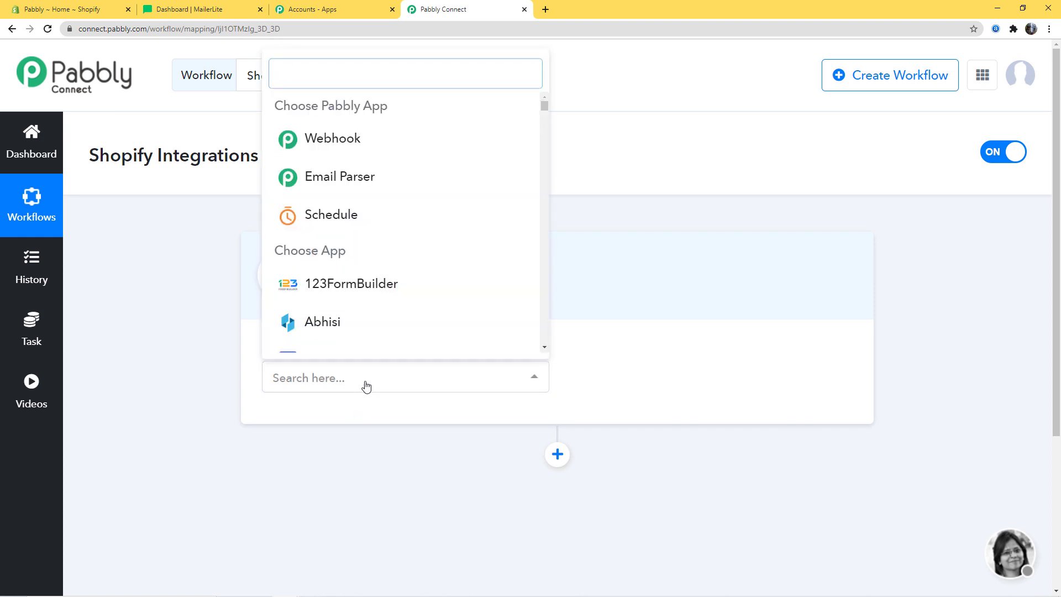
{"action": "type", "text": "Shopi"}
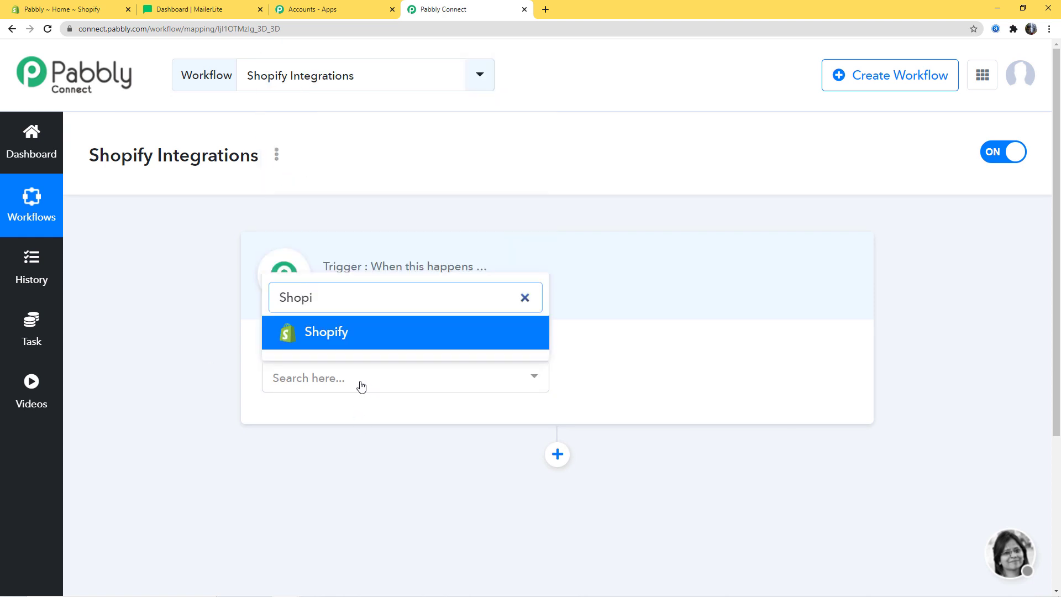
{"action": "left_click", "coordinate": [371, 346]}
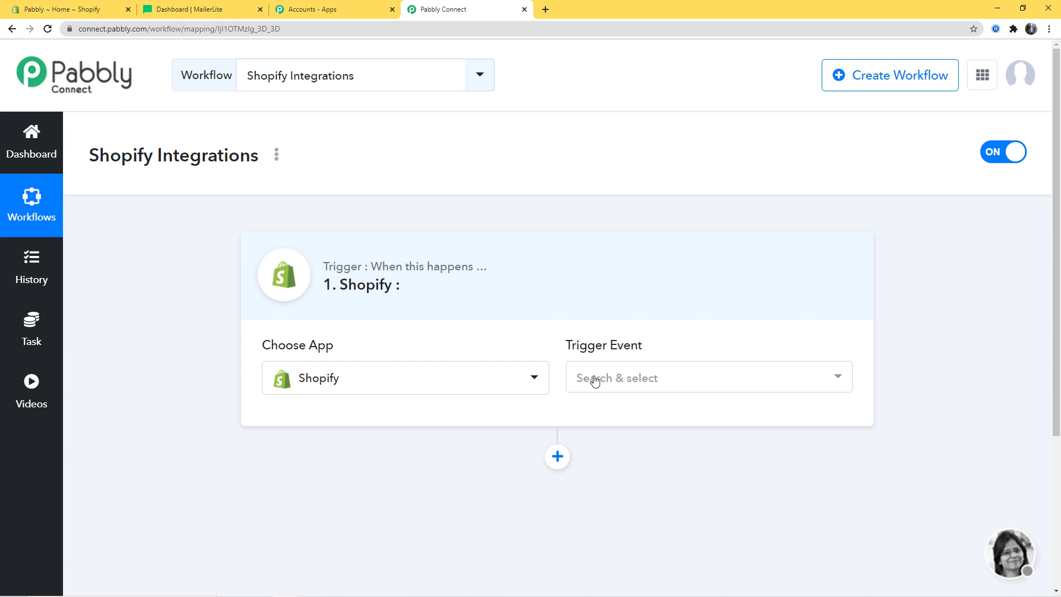
- Choose New Order as the Shopify trigger event
{"action": "left_click", "coordinate": [595, 381]}
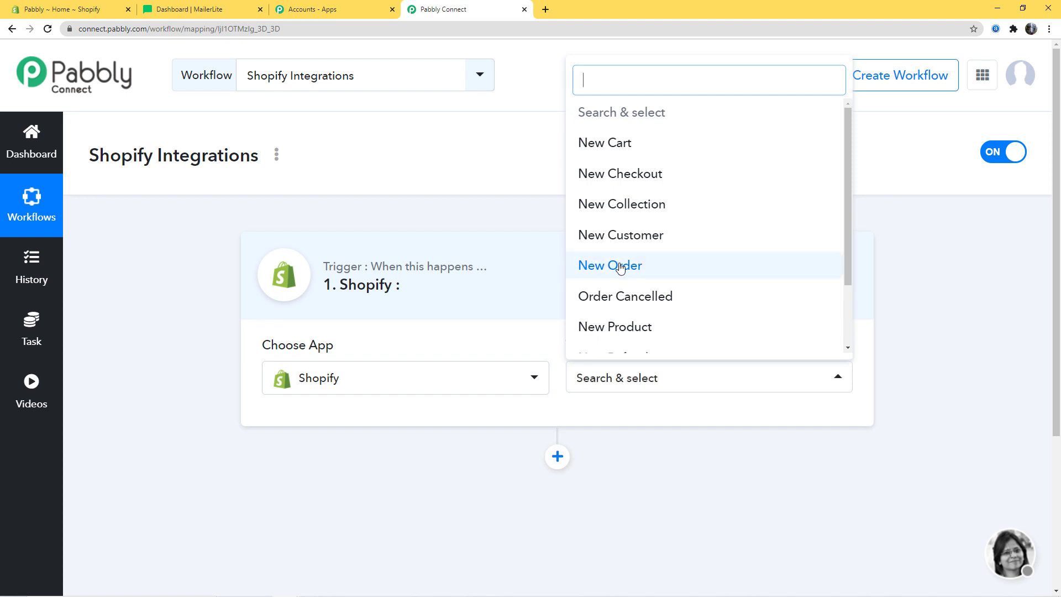
{"action": "left_click_drag", "start_coordinate": [847, 214], "coordinate": [856, 189]}
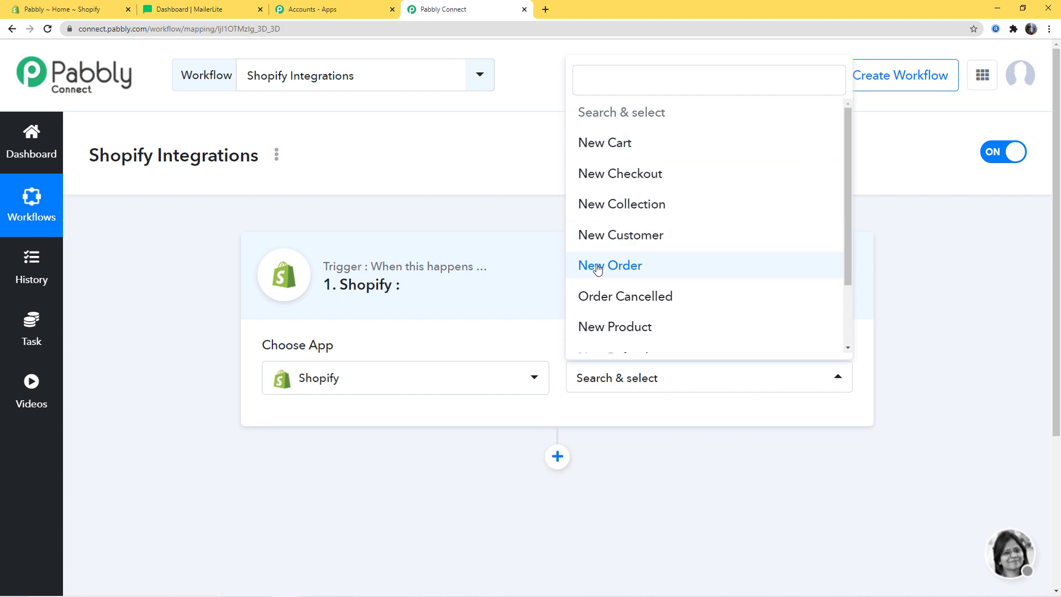
{"action": "left_click", "coordinate": [627, 268]}
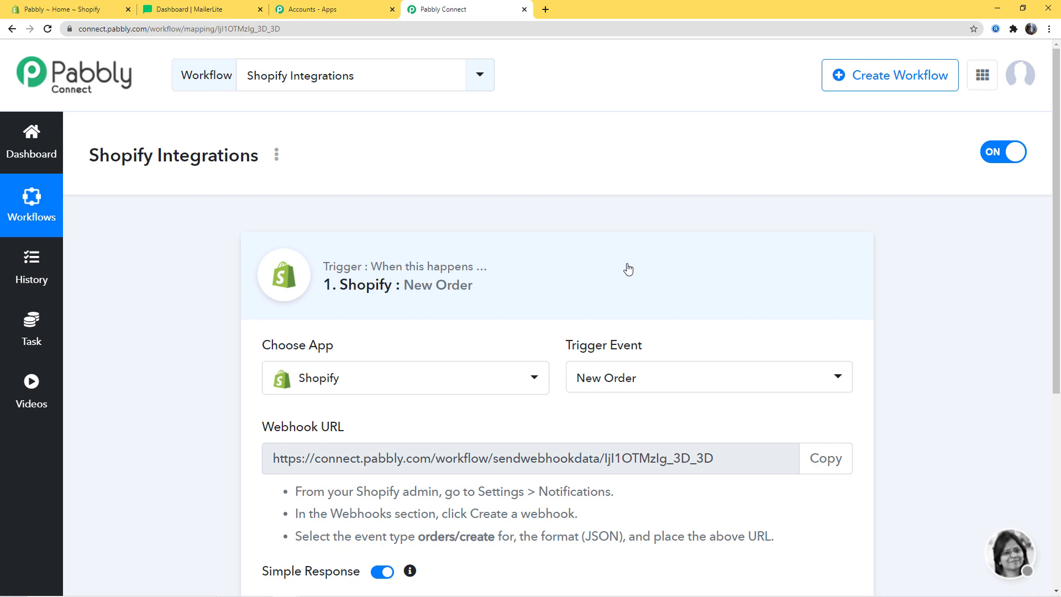
- Copy the New Order webhook URL and go to the Shopify store admin
{"action": "scroll", "coordinate": [628, 269], "scroll_direction": "down", "scroll_amount": 3}
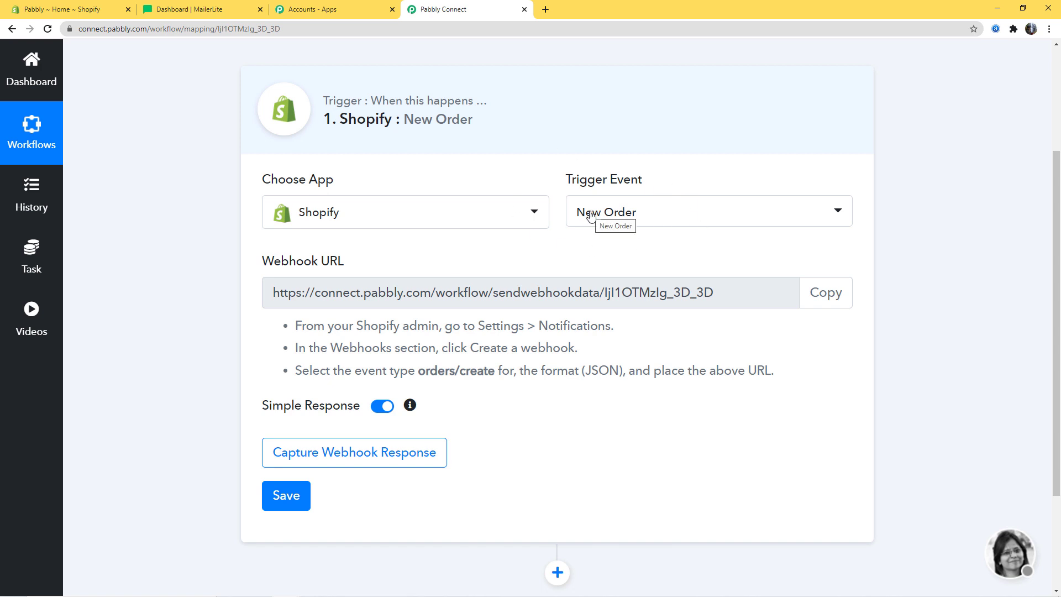
{"action": "left_click", "coordinate": [824, 300]}
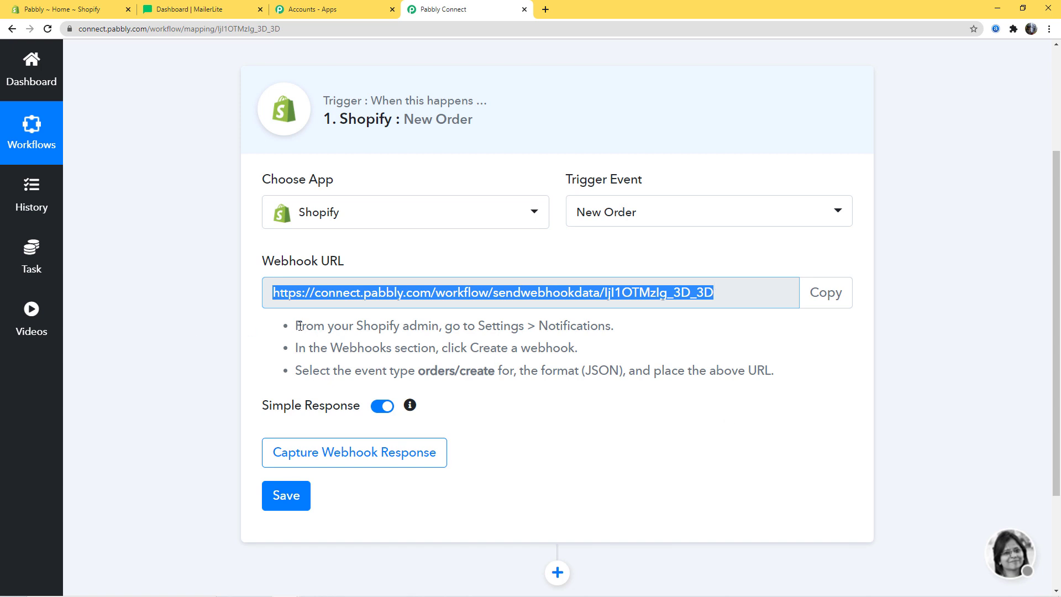
{"action": "left_click_drag", "start_coordinate": [299, 325], "coordinate": [847, 381]}
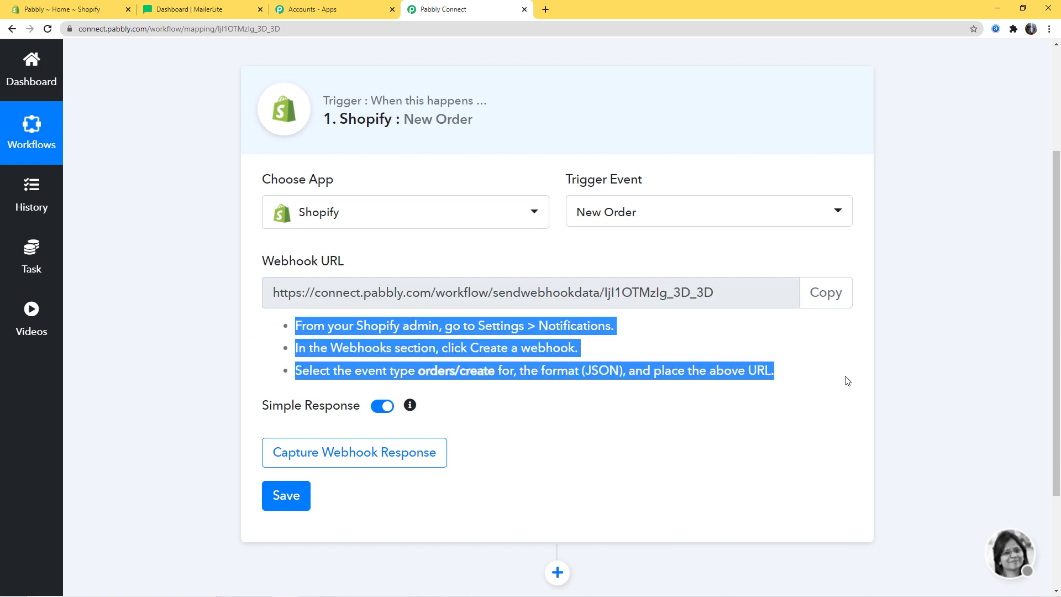
{"action": "left_click", "coordinate": [847, 381]}
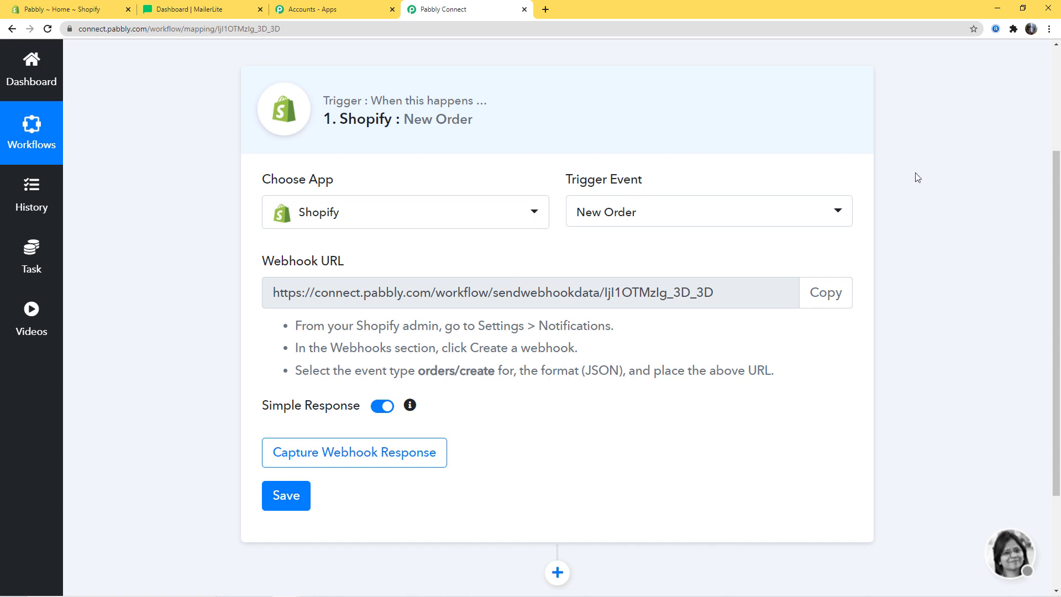
{"action": "left_click", "coordinate": [84, 9]}
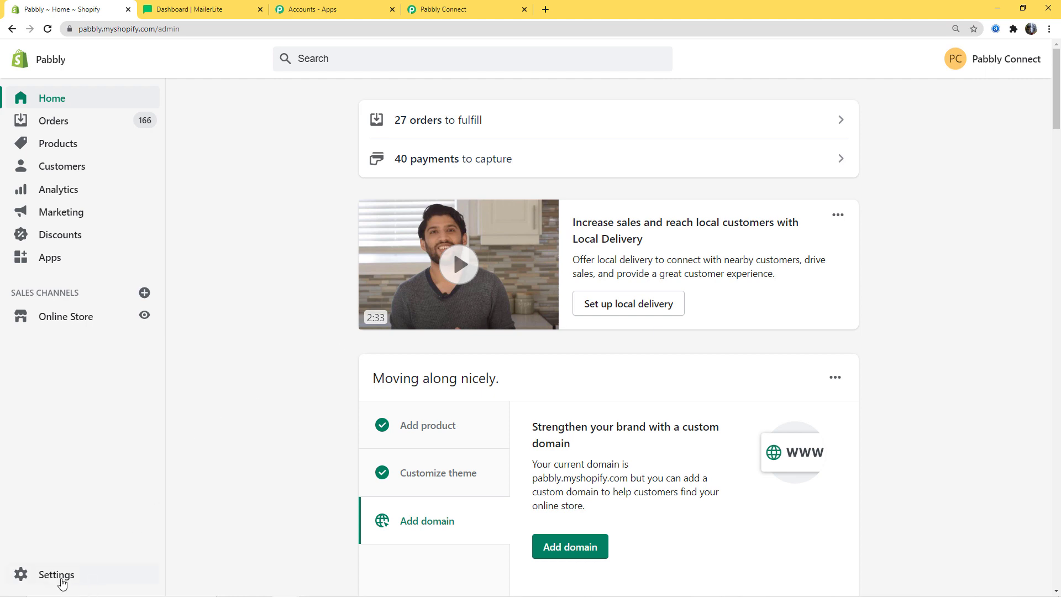
- In Shopify's Notifications settings, start a new webhook with the Order creation event
{"action": "left_click", "coordinate": [61, 581]}
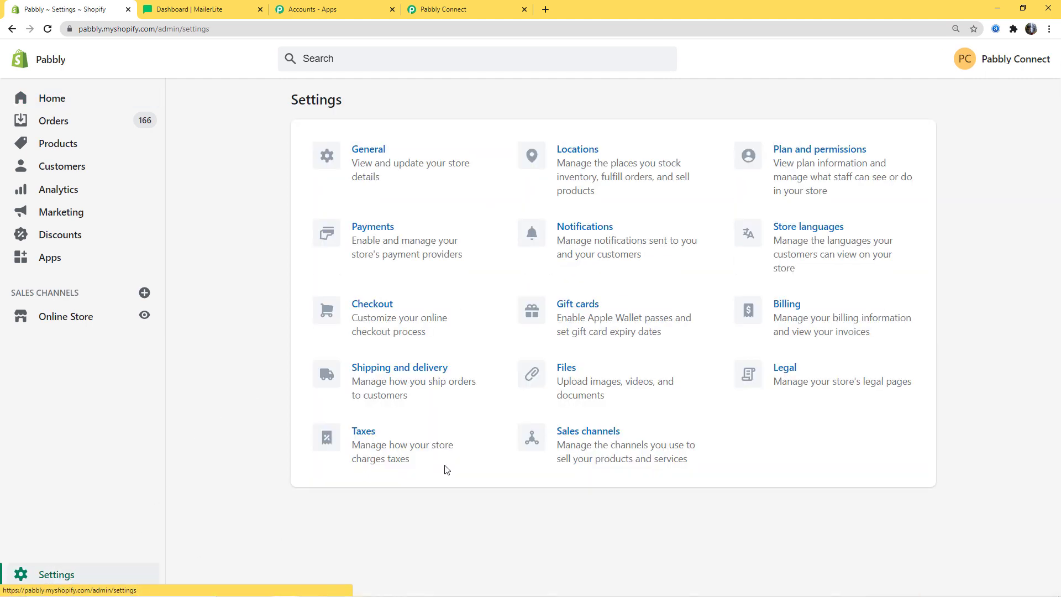
{"action": "left_click", "coordinate": [594, 232]}
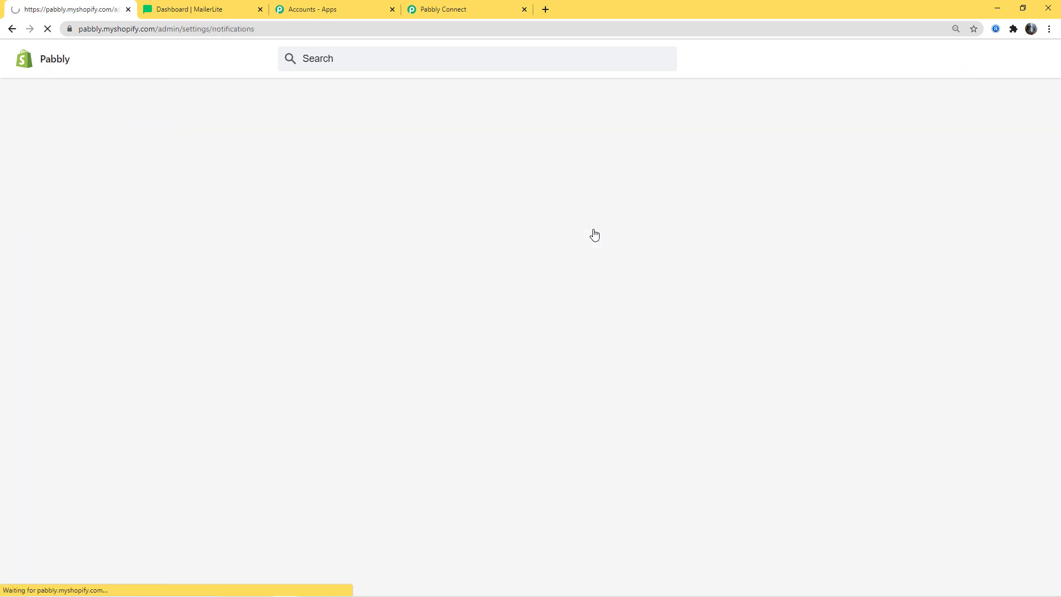
{"action": "scroll", "coordinate": [396, 356], "scroll_direction": "down", "scroll_amount": 10}
{"action": "scroll", "coordinate": [395, 355], "scroll_direction": "down", "scroll_amount": 20}
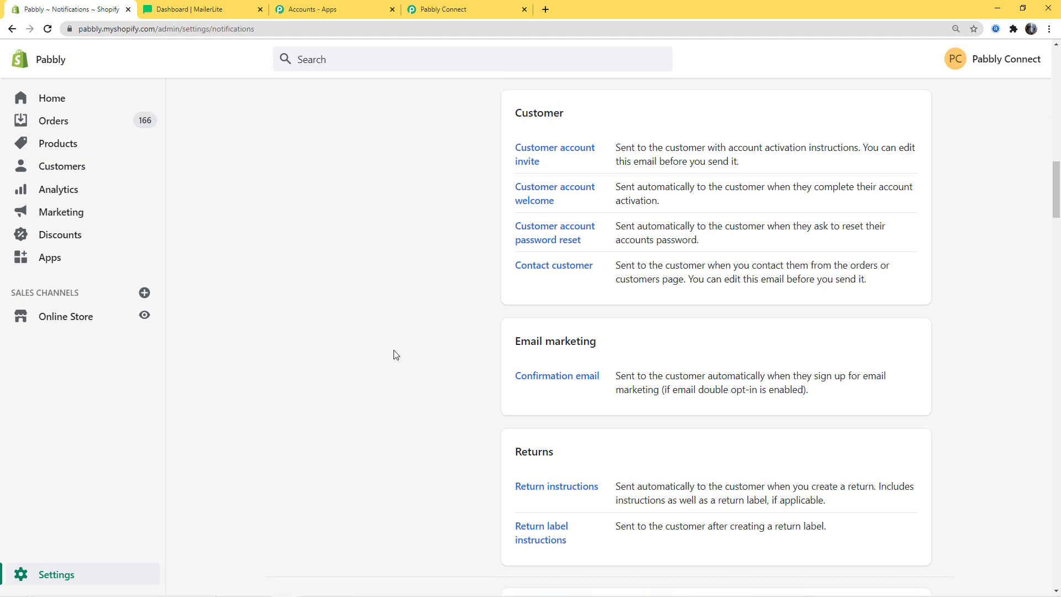
{"action": "scroll", "coordinate": [386, 377], "scroll_direction": "down", "scroll_amount": 4}
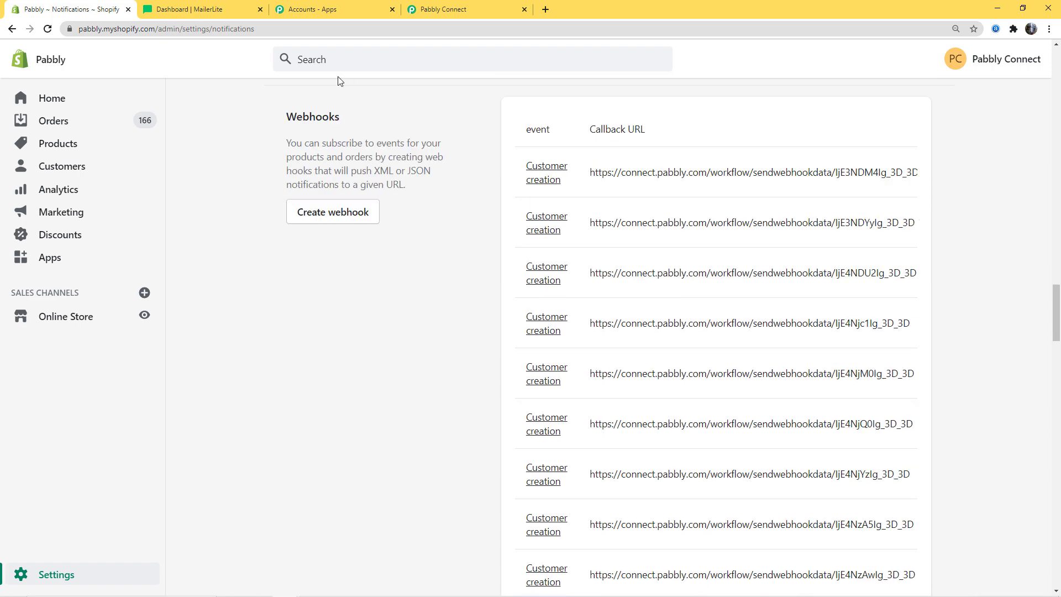
{"action": "left_click", "coordinate": [349, 216]}
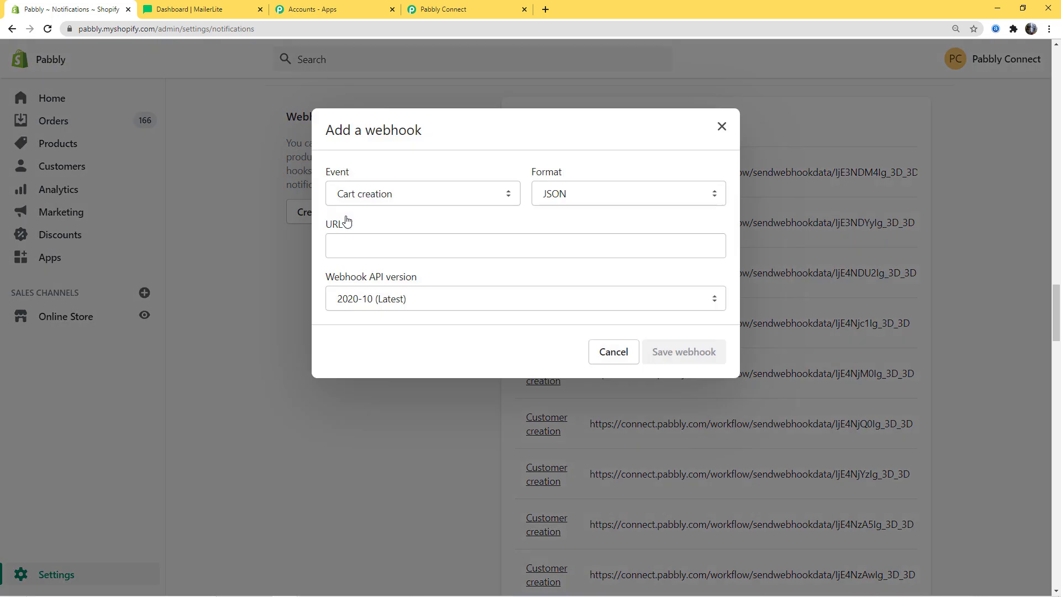
{"action": "left_click", "coordinate": [453, 198]}
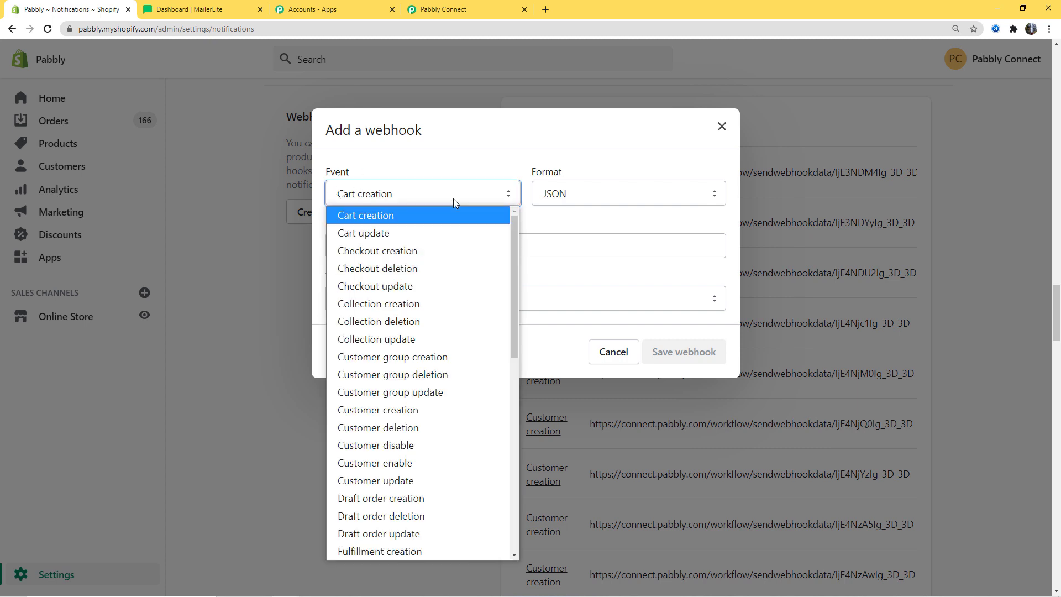
{"action": "key", "text": "o"}
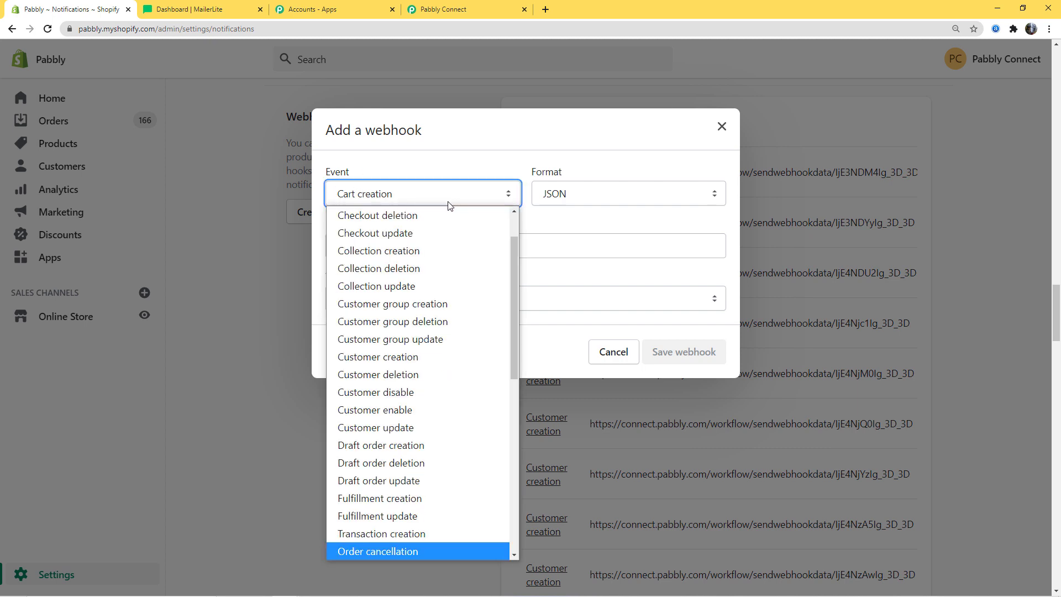
{"action": "scroll", "coordinate": [442, 299], "scroll_direction": "up", "scroll_amount": 1}
{"action": "scroll", "coordinate": [388, 378], "scroll_direction": "down", "scroll_amount": 6}
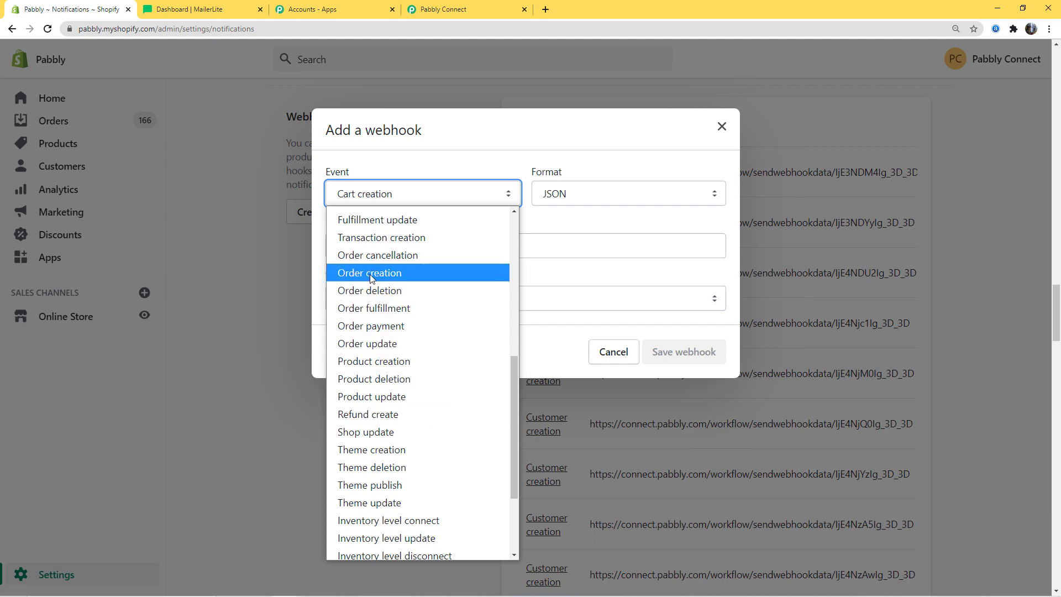
{"action": "left_click", "coordinate": [371, 273]}
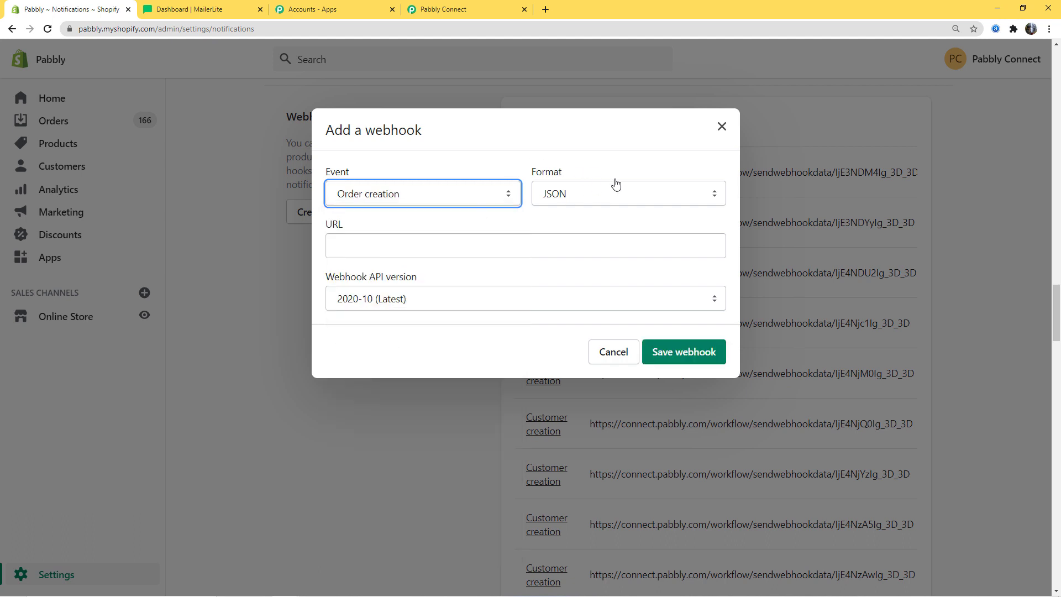
- Paste the Pabbly webhook URL as the address and save the webhook
{"action": "left_click", "coordinate": [418, 248]}
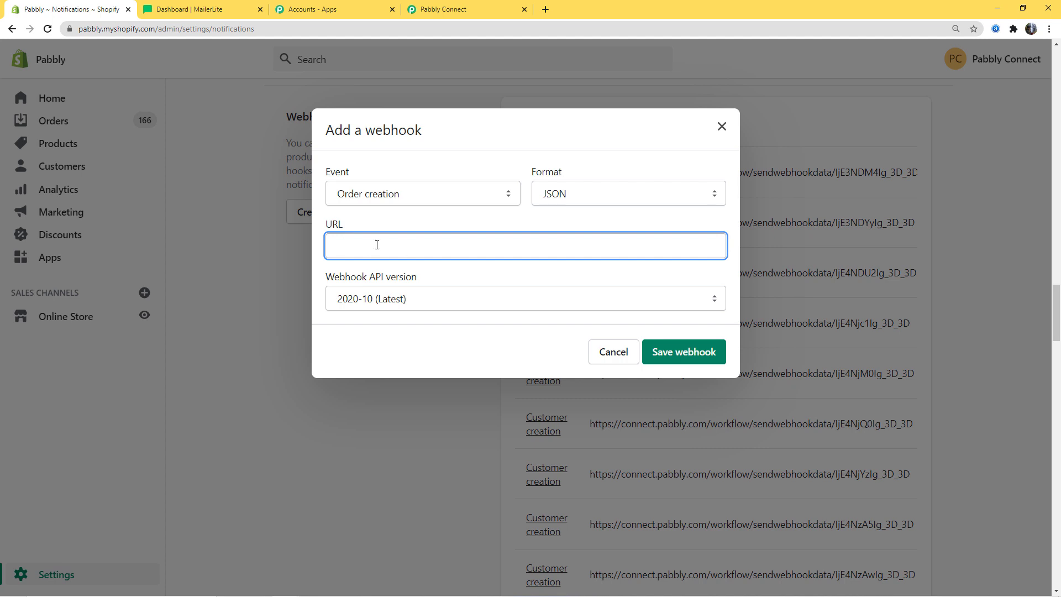
{"action": "left_click", "coordinate": [458, 11]}
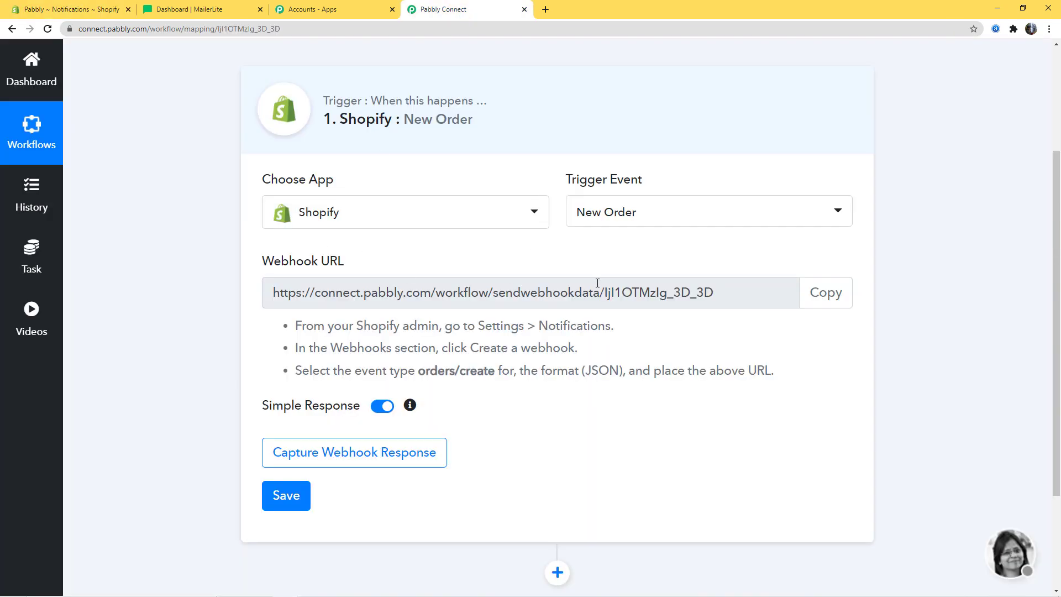
{"action": "left_click", "coordinate": [825, 292]}
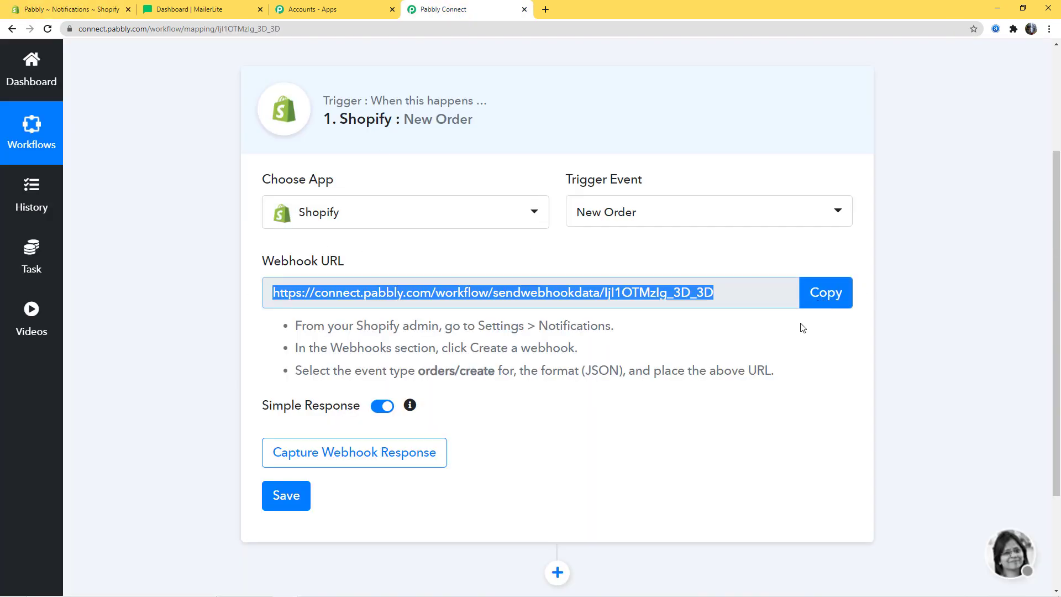
{"action": "left_click", "coordinate": [96, 10]}
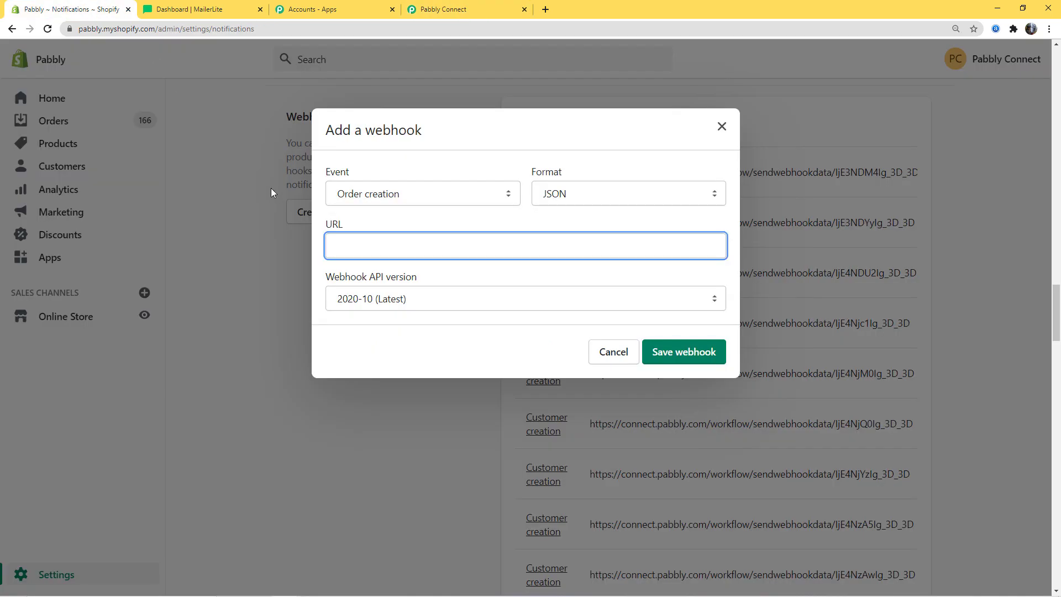
{"action": "key", "text": "ctrl+v"}
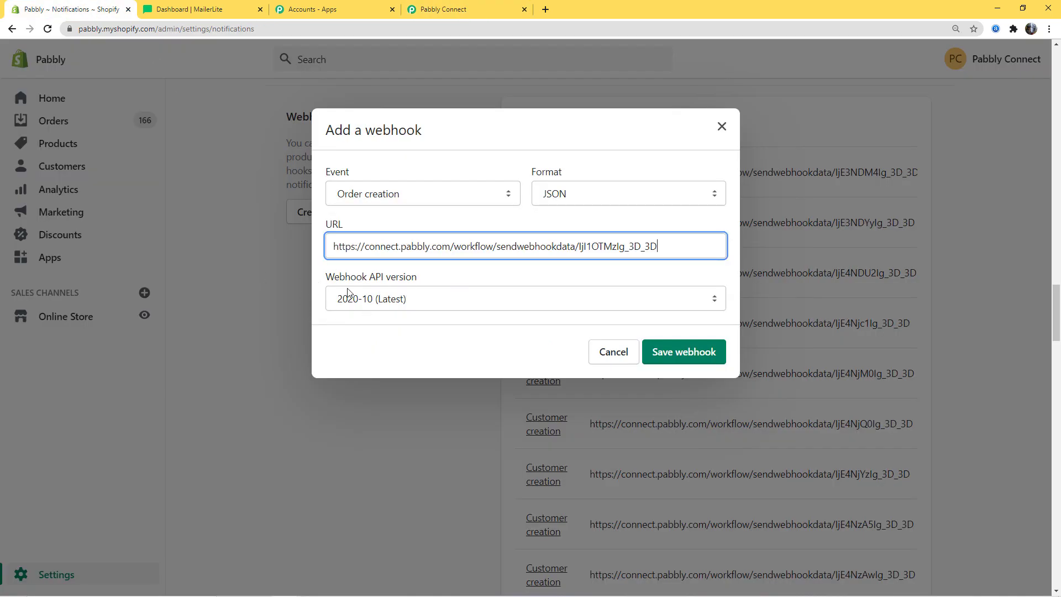
{"action": "left_click", "coordinate": [710, 351]}
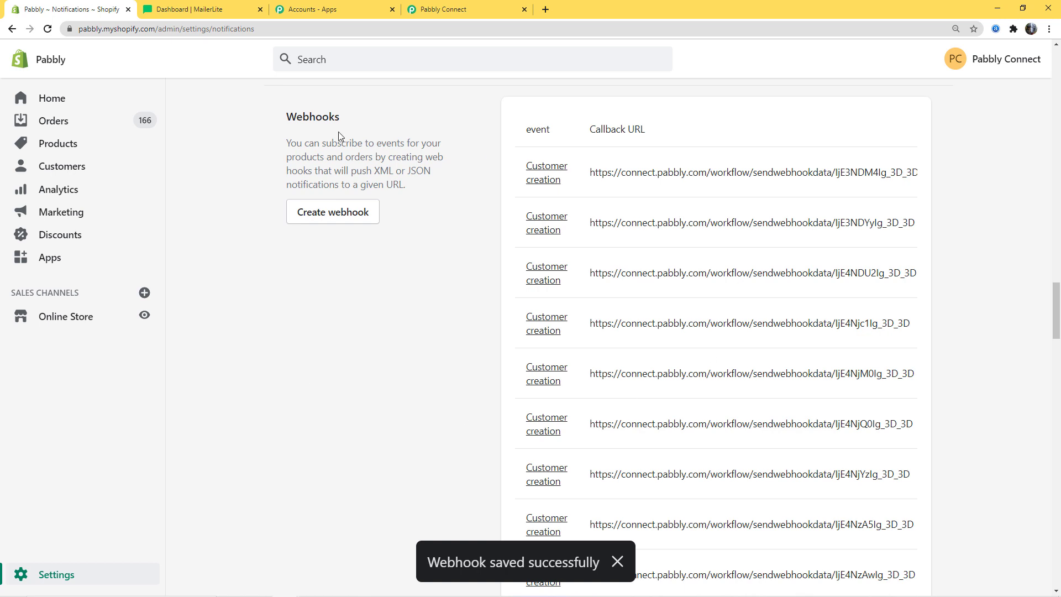
- Start capturing the webhook response in Pabbly, then return to Shopify's Notifications settings
{"action": "left_click", "coordinate": [473, 11]}
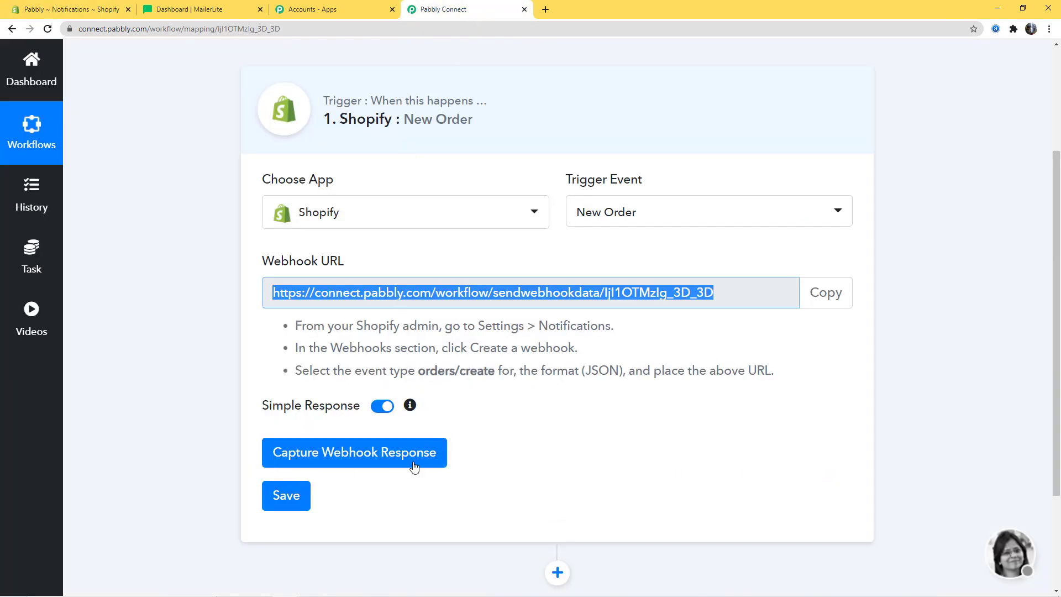
{"action": "left_click", "coordinate": [357, 461]}
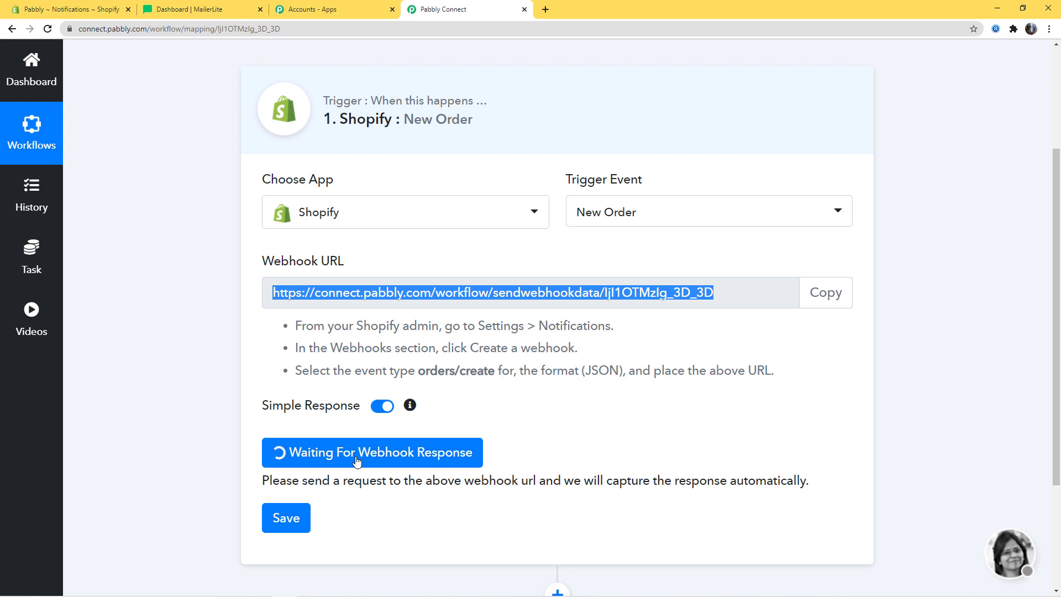
{"action": "left_click", "coordinate": [83, 9]}
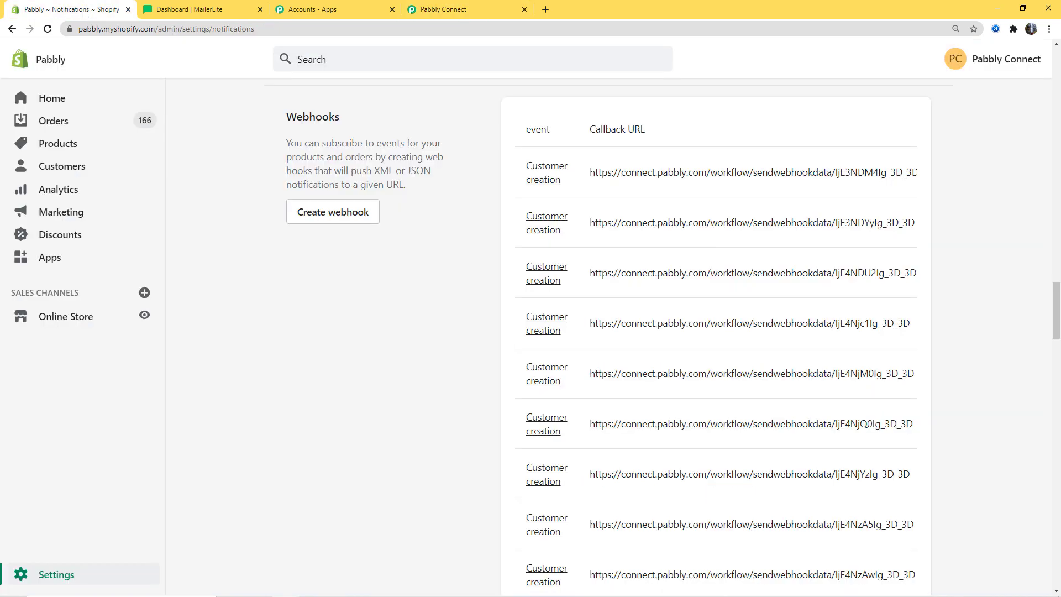
{"action": "right_click", "coordinate": [120, 322]}
- Open the storefront catalog and choose Buy It Now on the Canon EOS 1500D camera
{"action": "left_click", "coordinate": [145, 326]}
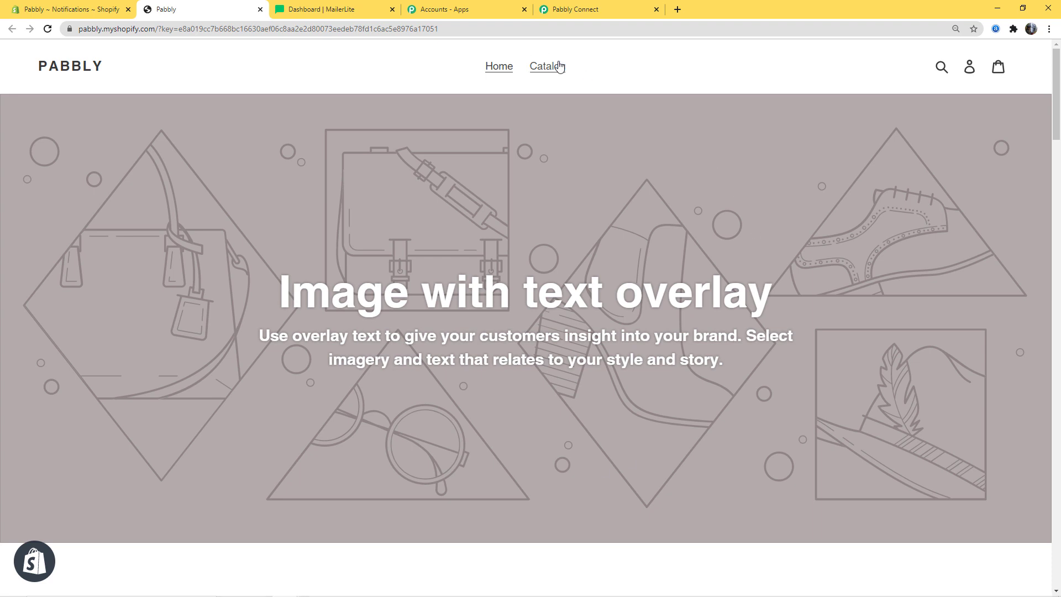
{"action": "left_click", "coordinate": [554, 67]}
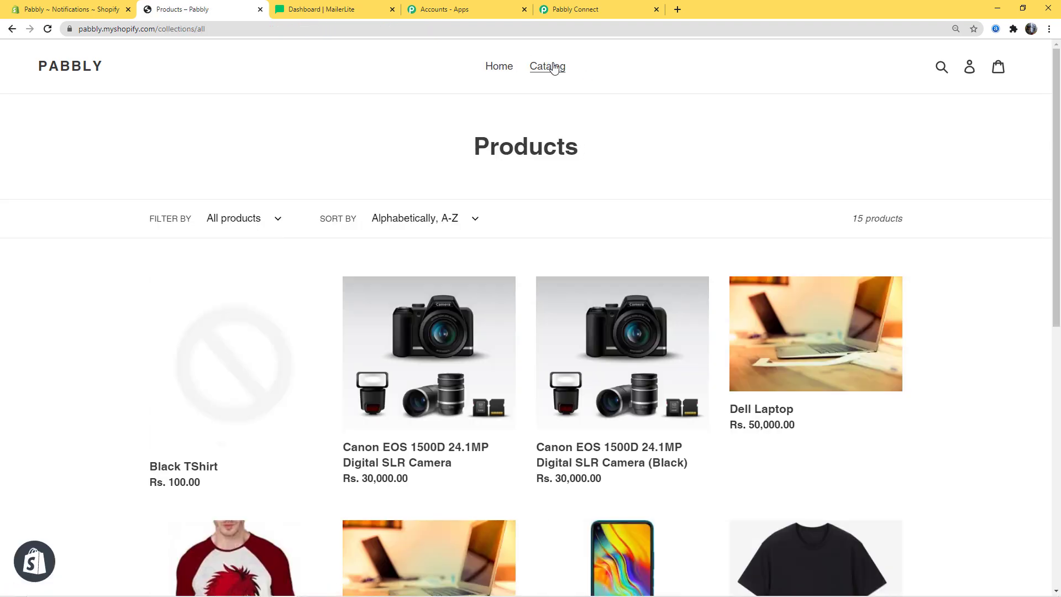
{"action": "scroll", "coordinate": [592, 475], "scroll_direction": "down", "scroll_amount": 2}
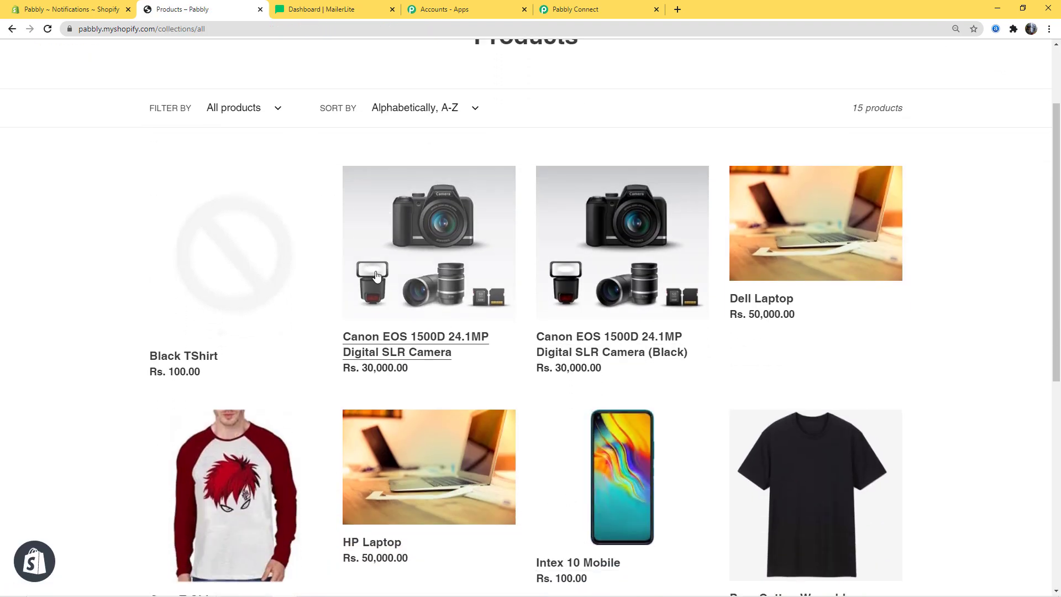
{"action": "left_click", "coordinate": [410, 271]}
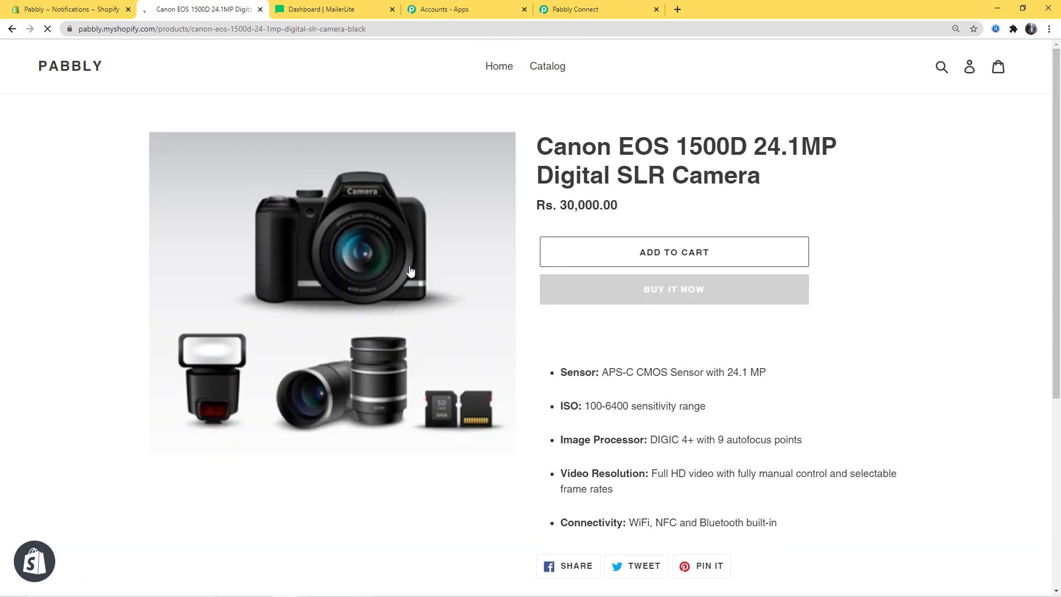
{"action": "left_click", "coordinate": [729, 292]}
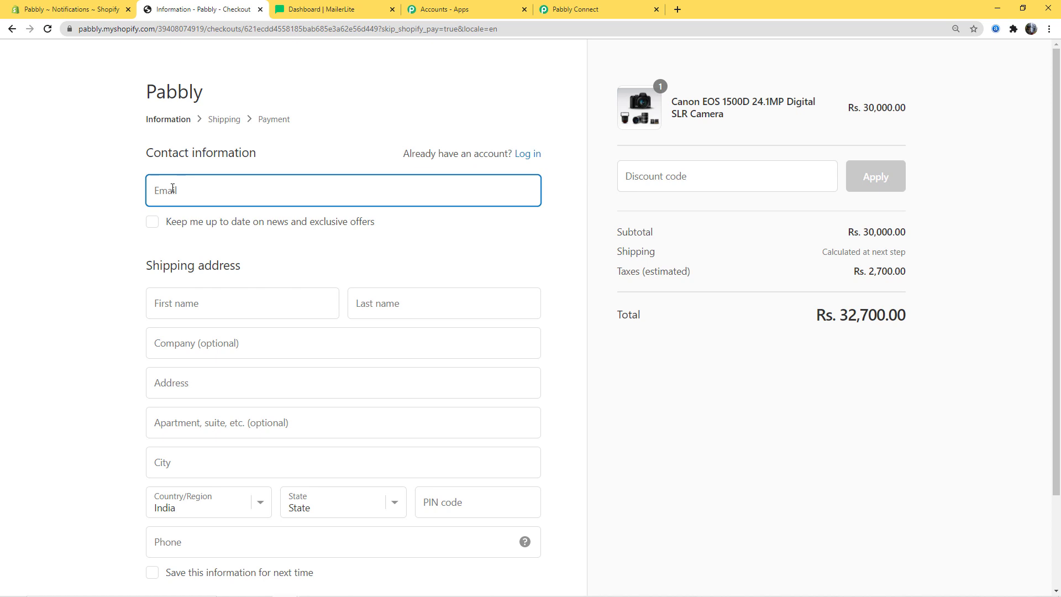
- Fill in the buyer's e-mail, first and last name, company and street address at checkout
{"action": "left_click", "coordinate": [172, 188]}
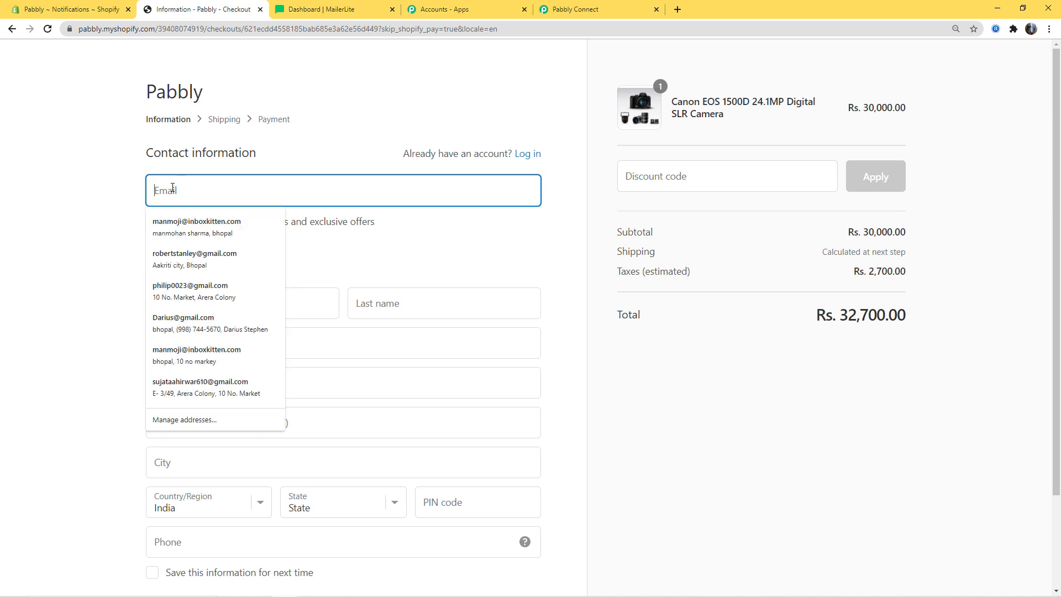
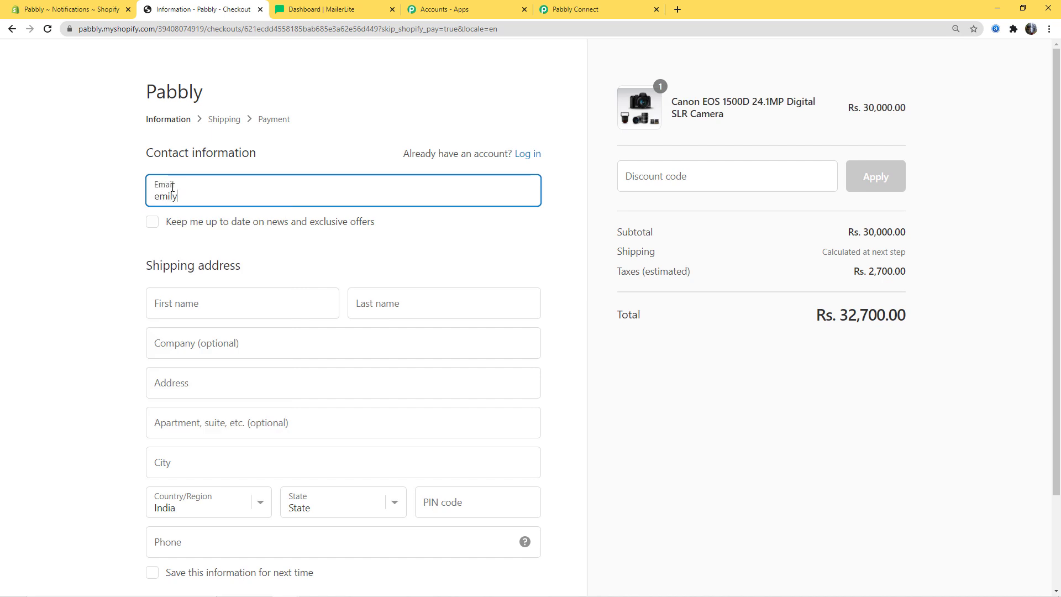
{"action": "left_click", "coordinate": [186, 298]}
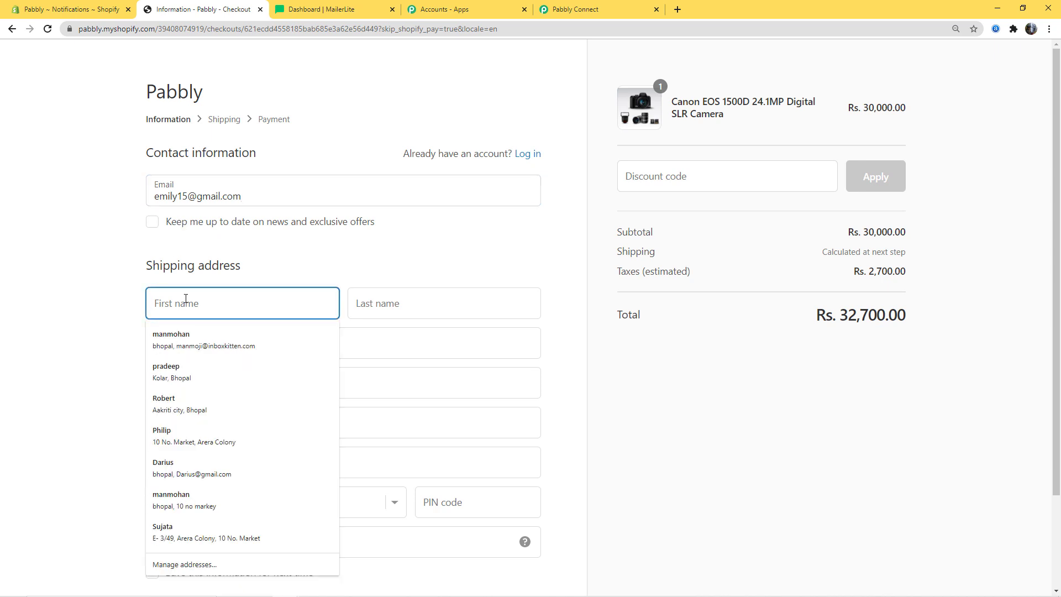
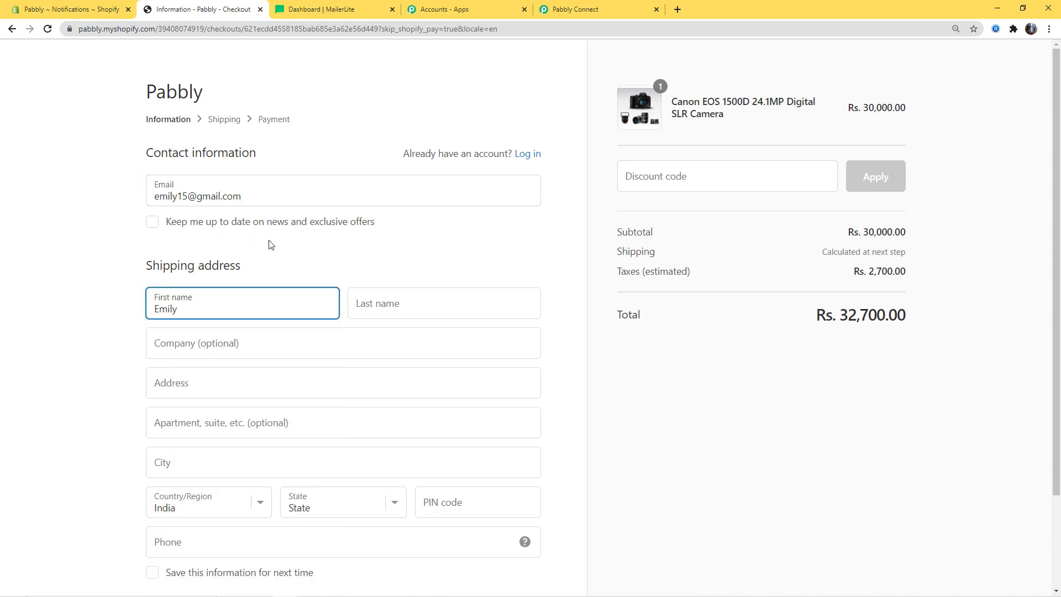
{"action": "left_click", "coordinate": [384, 305]}
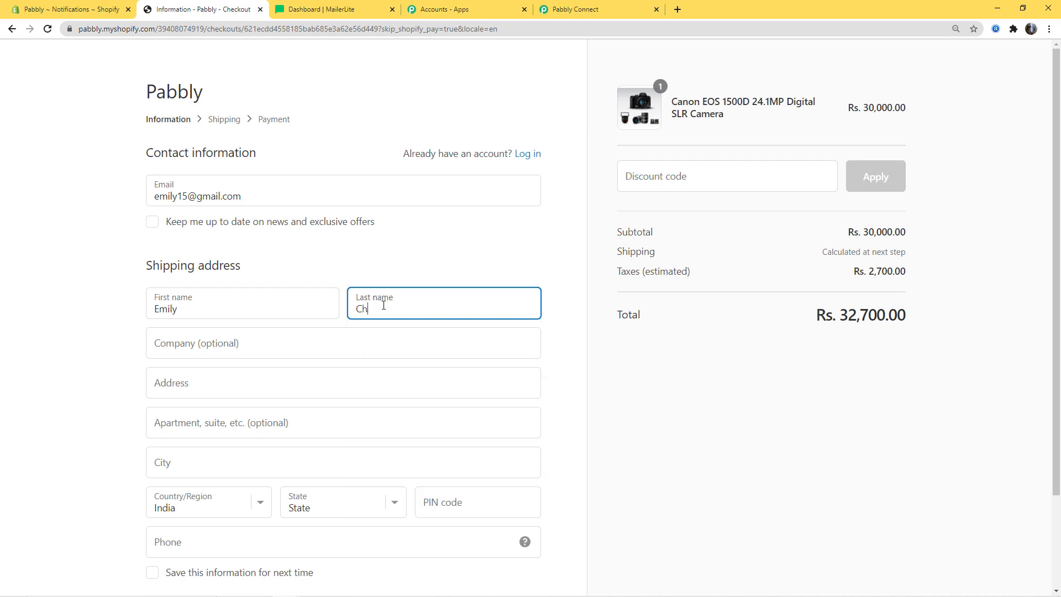
{"action": "left_click", "coordinate": [241, 340]}
{"action": "type", "text": "tvs"}
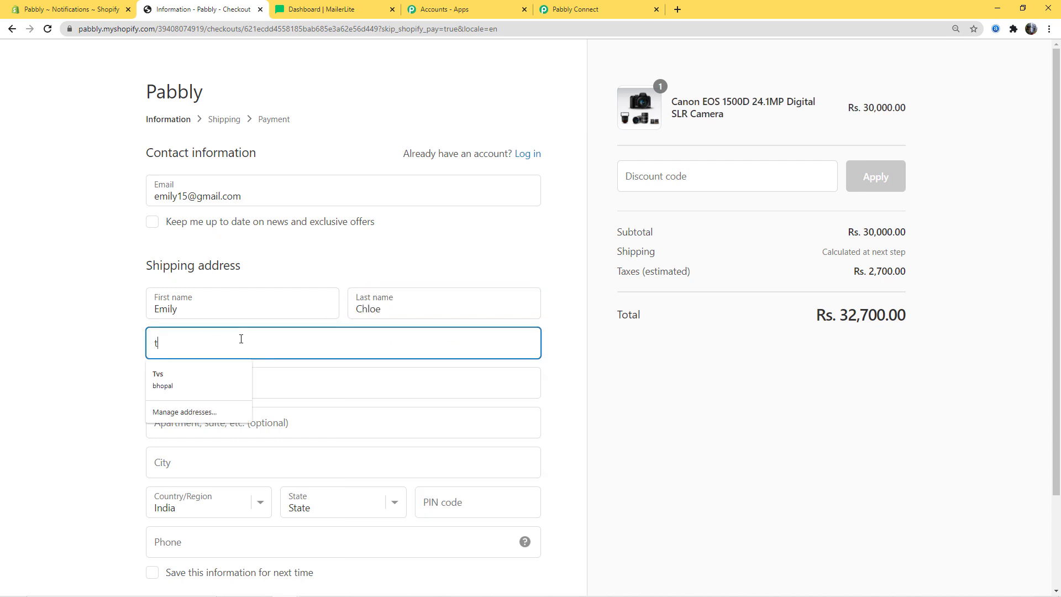
{"action": "left_click", "coordinate": [282, 387]}
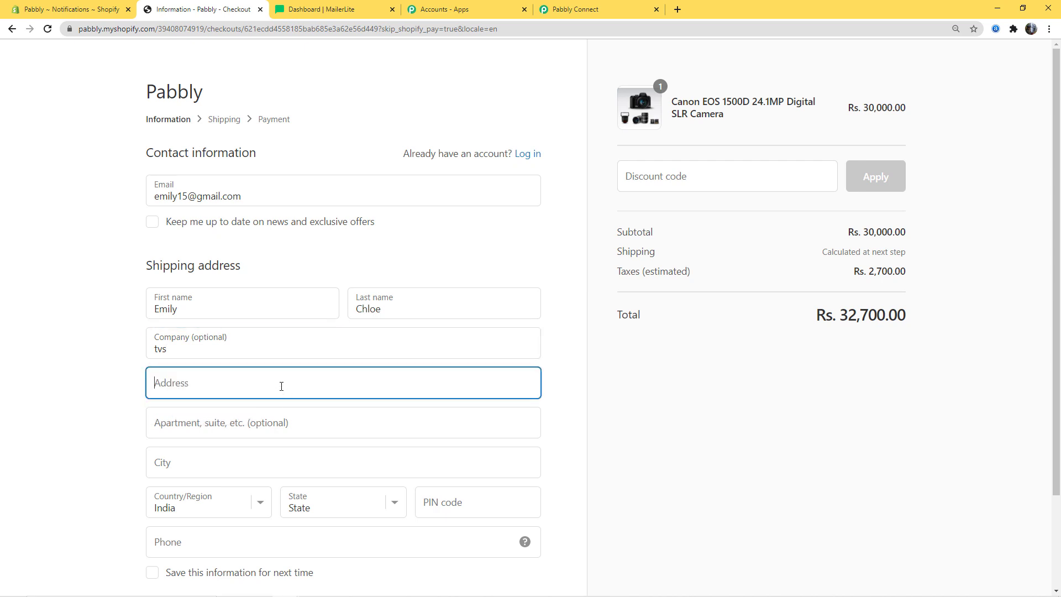
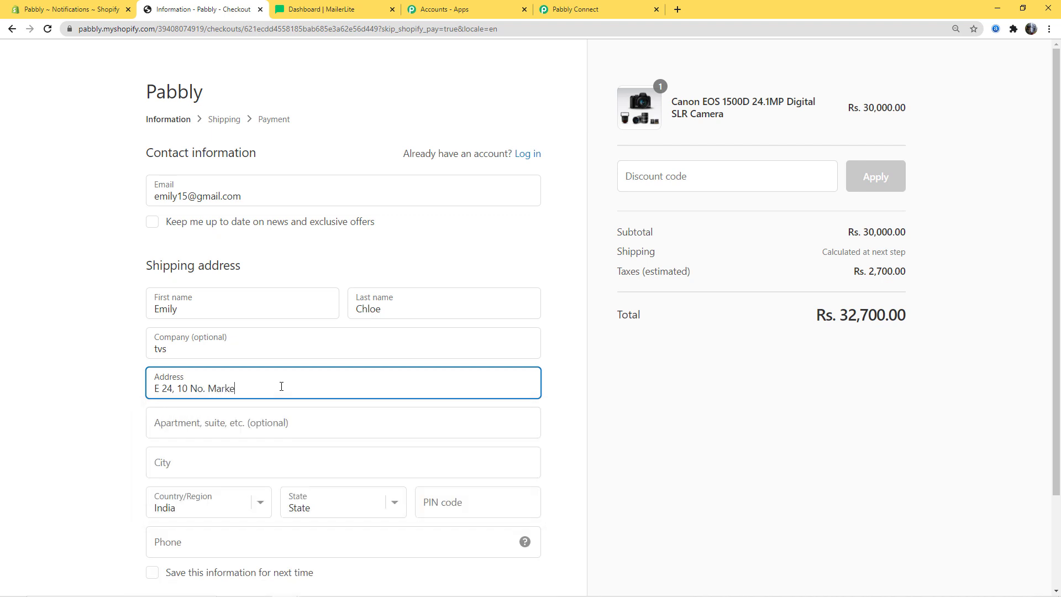
- Complete the city, state, PIN code and buyer's phone number fields
{"action": "left_click", "coordinate": [220, 461]}
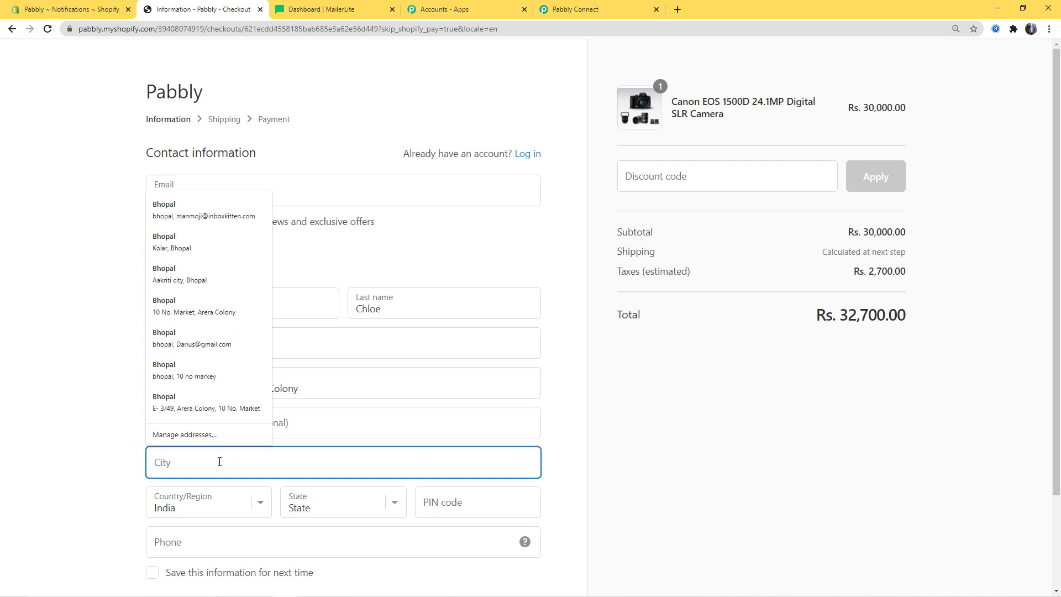
{"action": "type", "text": "Bhopal"}
{"action": "left_click", "coordinate": [394, 506]}
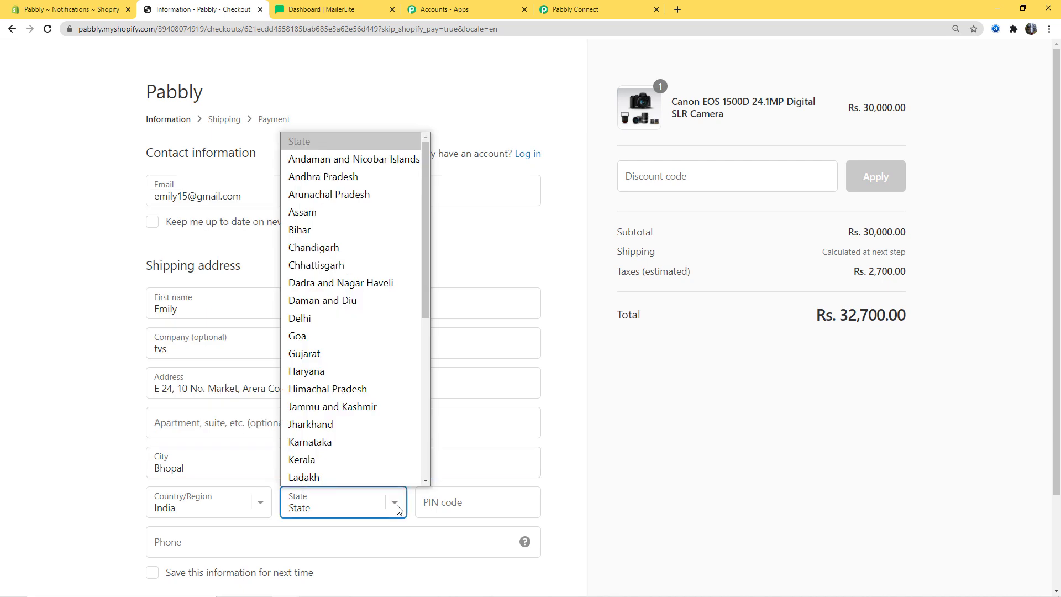
{"action": "key", "text": "m"}
{"action": "left_click", "coordinate": [371, 476]}
{"action": "left_click", "coordinate": [442, 501]}
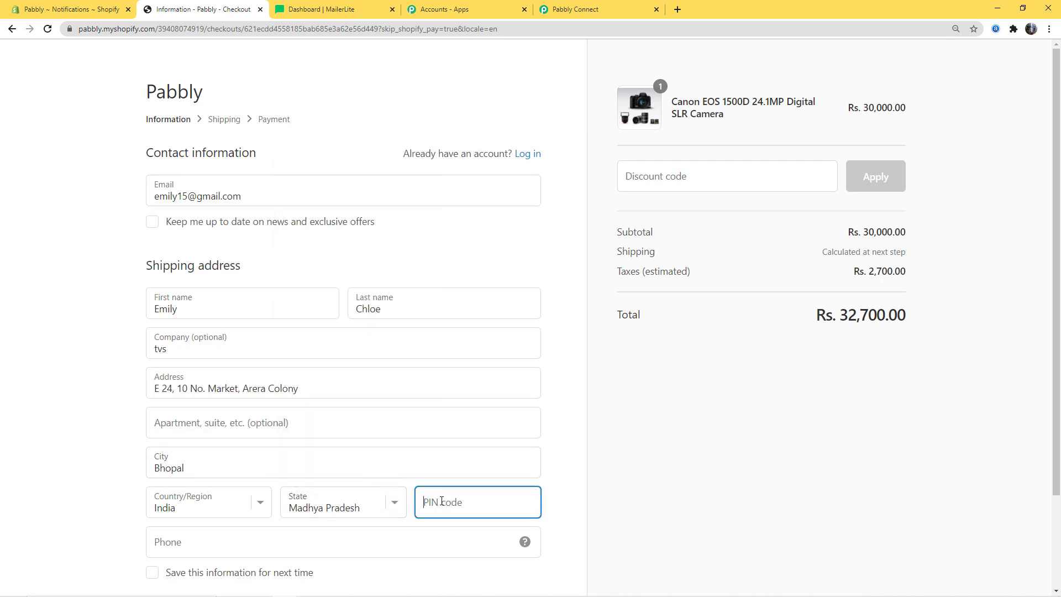
{"action": "type", "text": "462016"}
{"action": "left_click", "coordinate": [373, 537]}
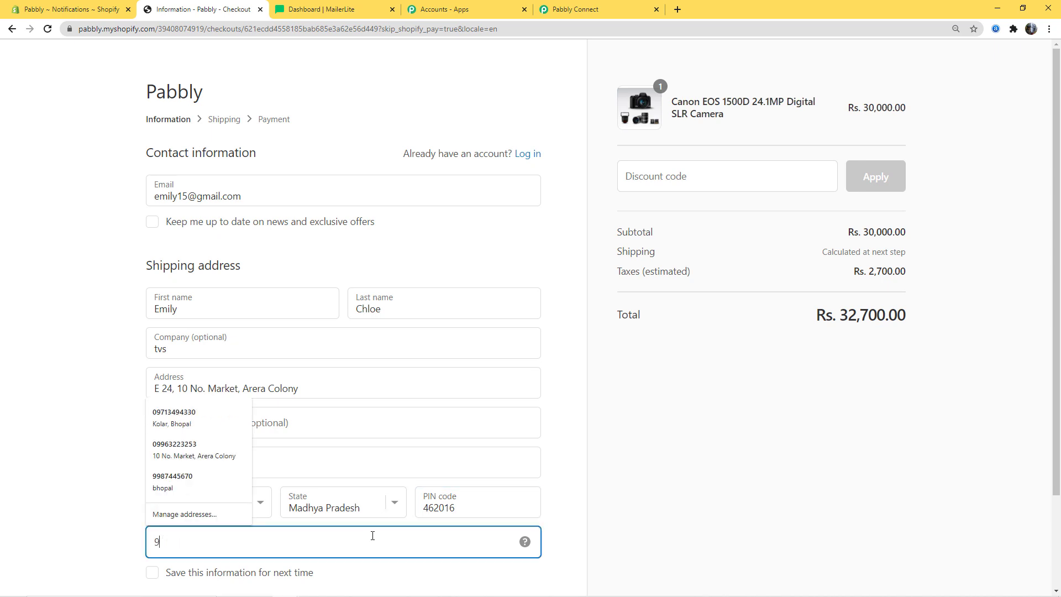
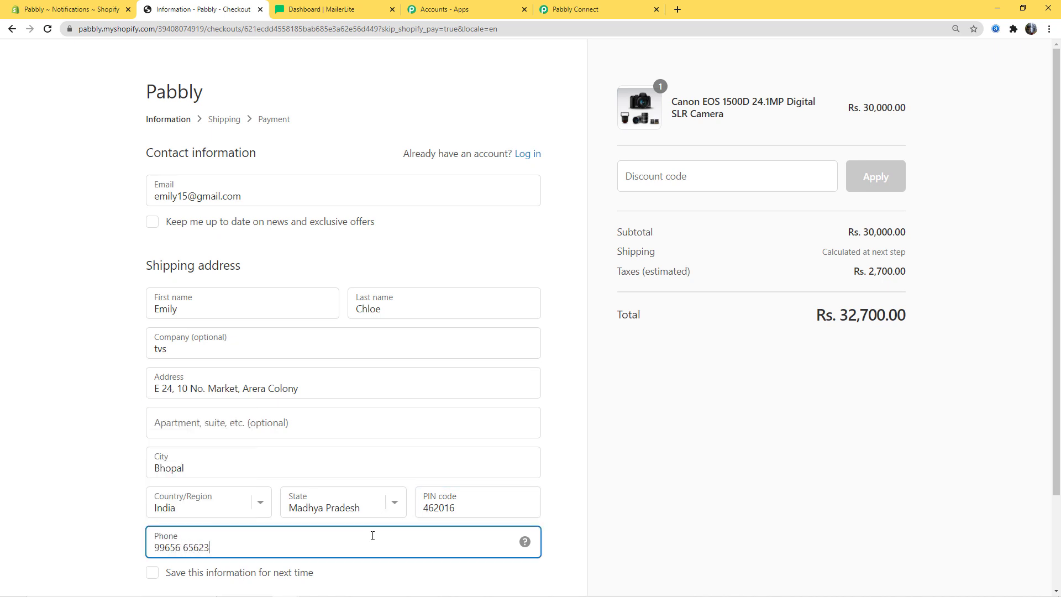
{"action": "scroll", "coordinate": [742, 452], "scroll_direction": "down", "scroll_amount": 2}
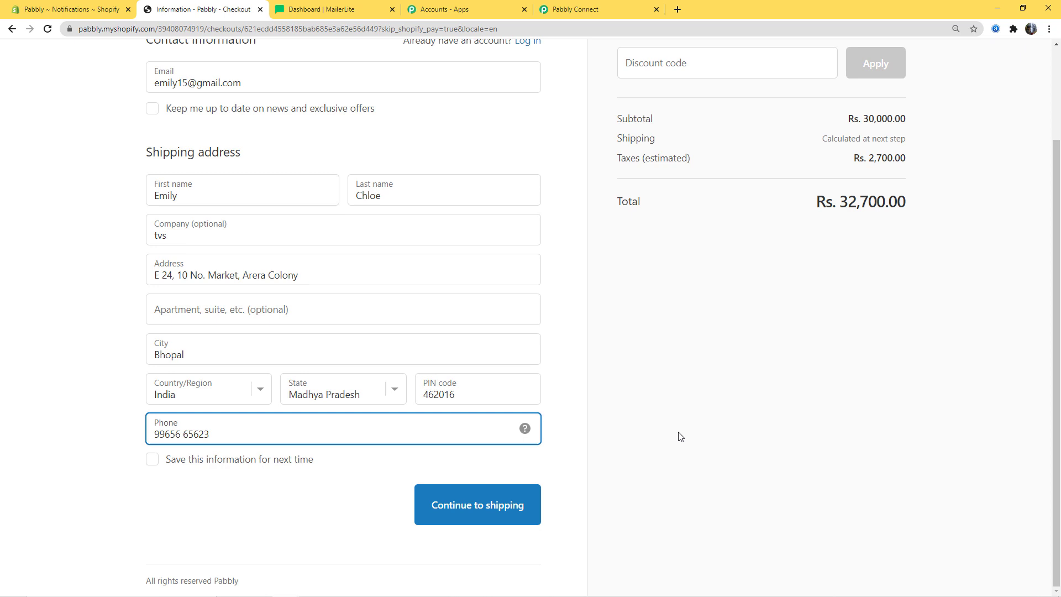
- Continue to payment and enter the test card number with name 'Bogus Gateway'
{"action": "left_click", "coordinate": [480, 504]}
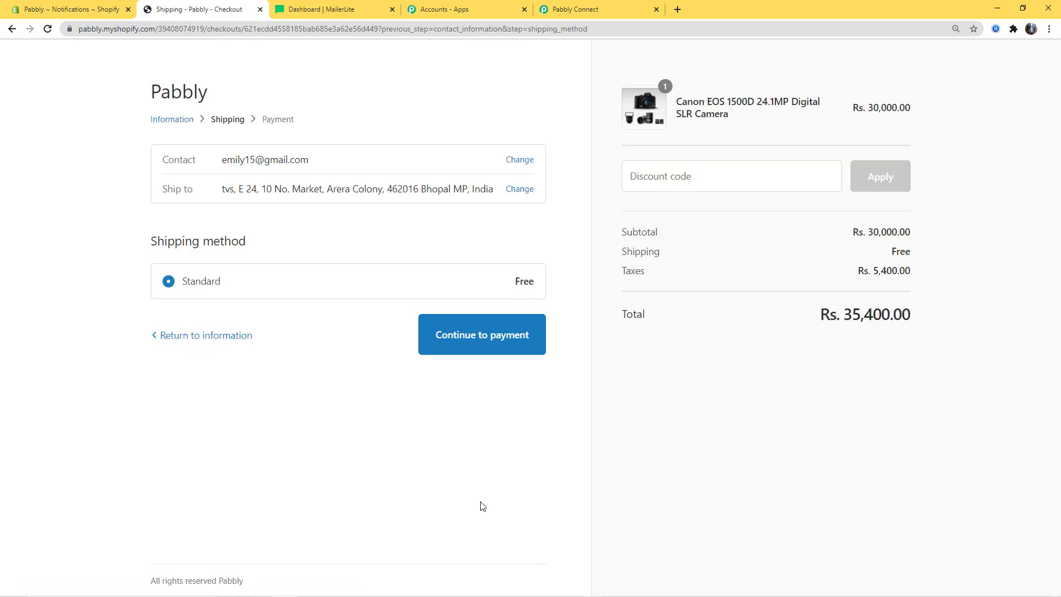
{"action": "left_click", "coordinate": [462, 343]}
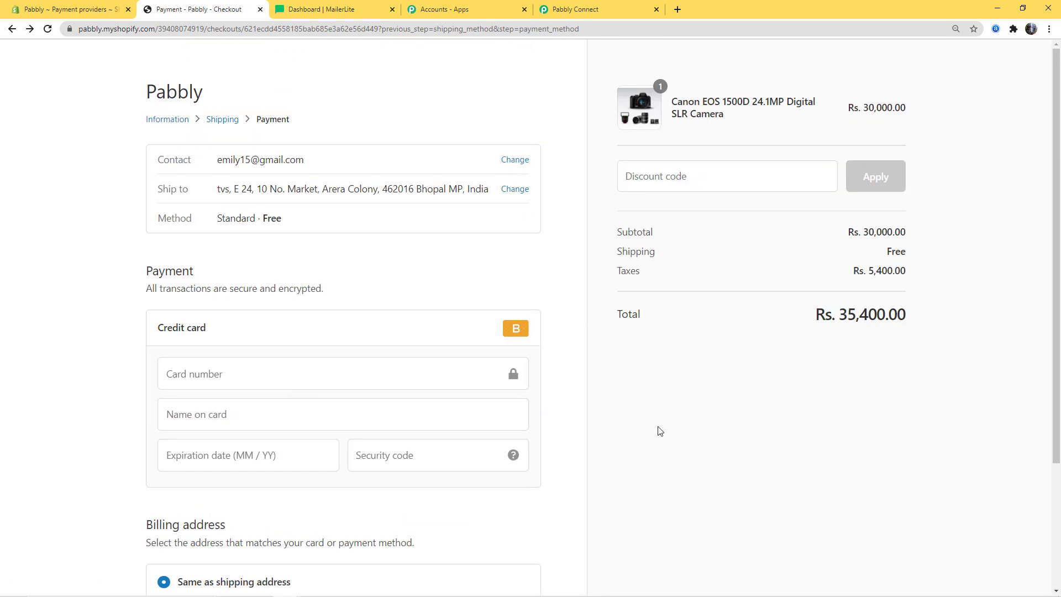
{"action": "left_click", "coordinate": [198, 376]}
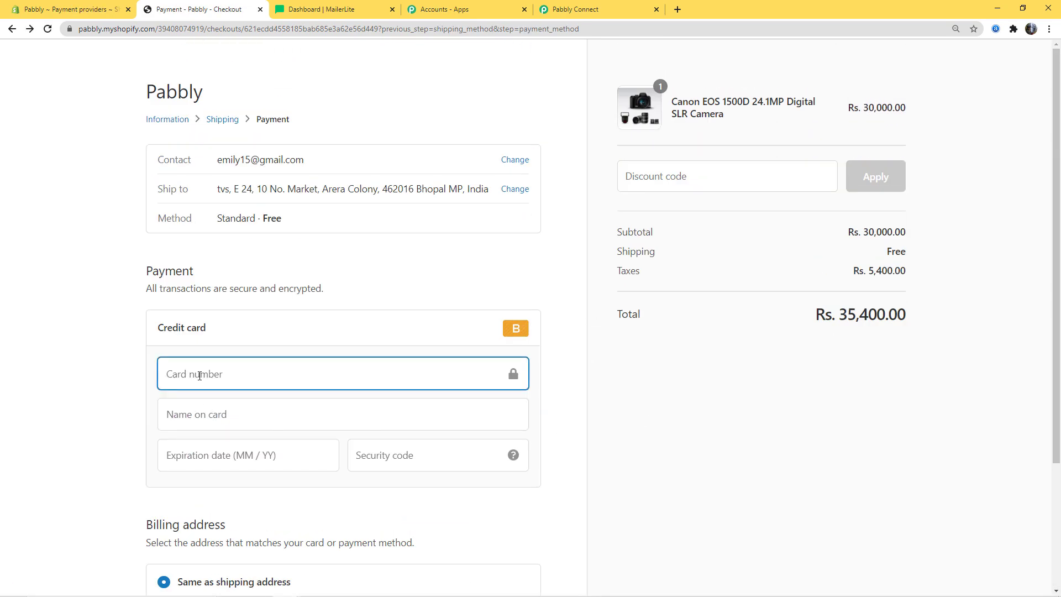
{"action": "type", "text": "1"}
{"action": "left_click", "coordinate": [234, 418]}
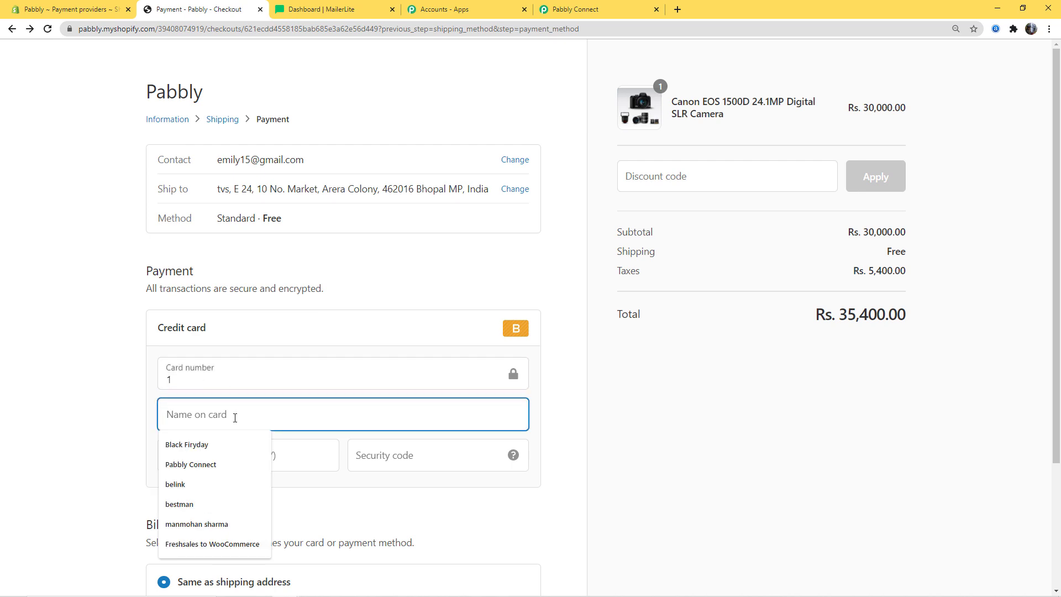
{"action": "type", "text": "Bogus G"}
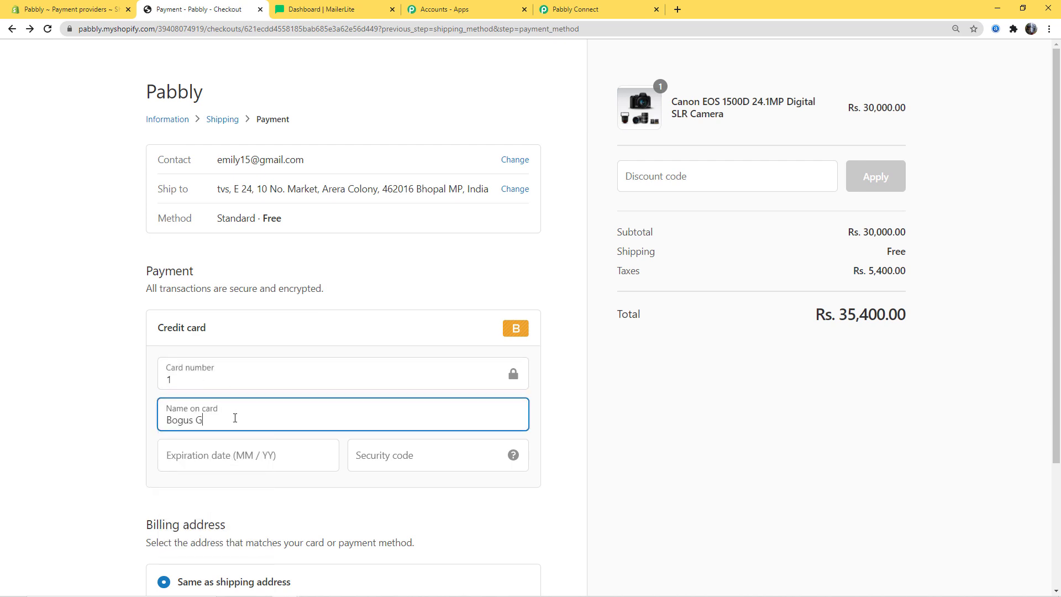
{"action": "type", "text": "ateway"}
- Enter the test card's expiry date and security code, then pay to place the order
{"action": "left_click", "coordinate": [223, 466]}
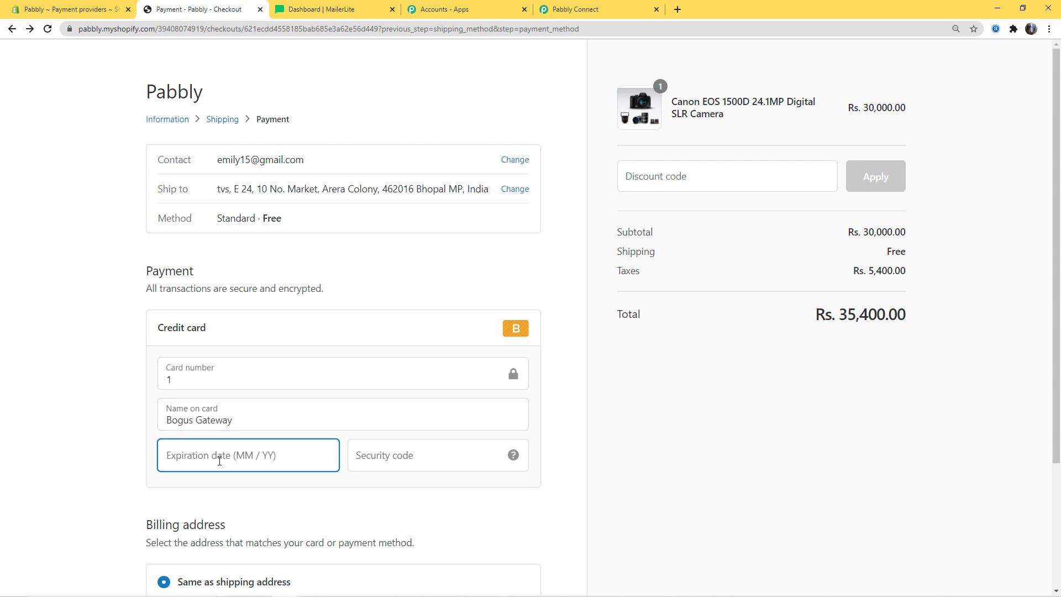
{"action": "type", "text": "02 / 3"}
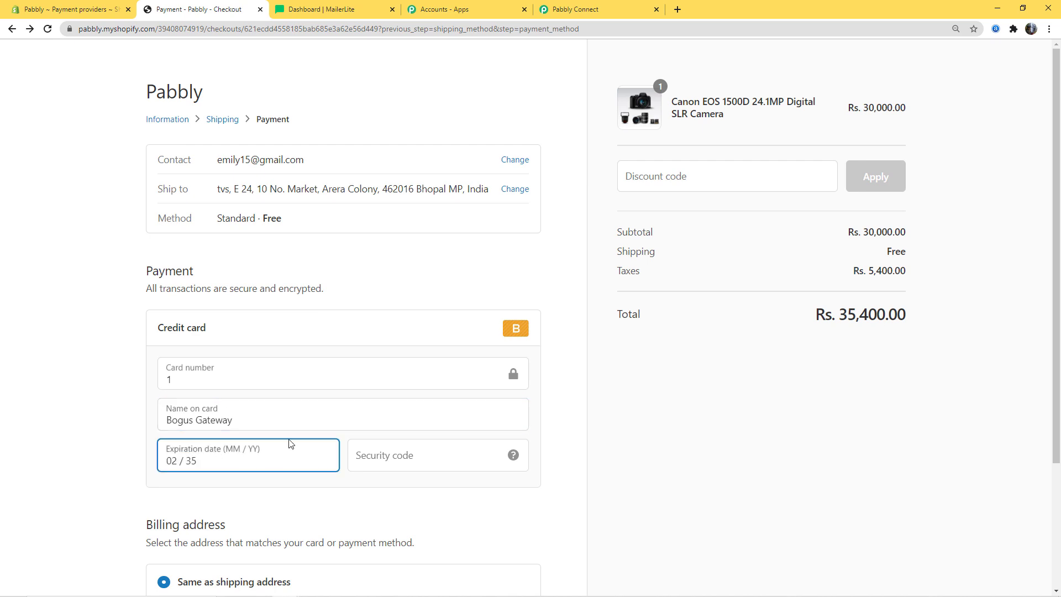
{"action": "type", "text": "5"}
{"action": "left_click", "coordinate": [398, 447]}
{"action": "type", "text": "123"}
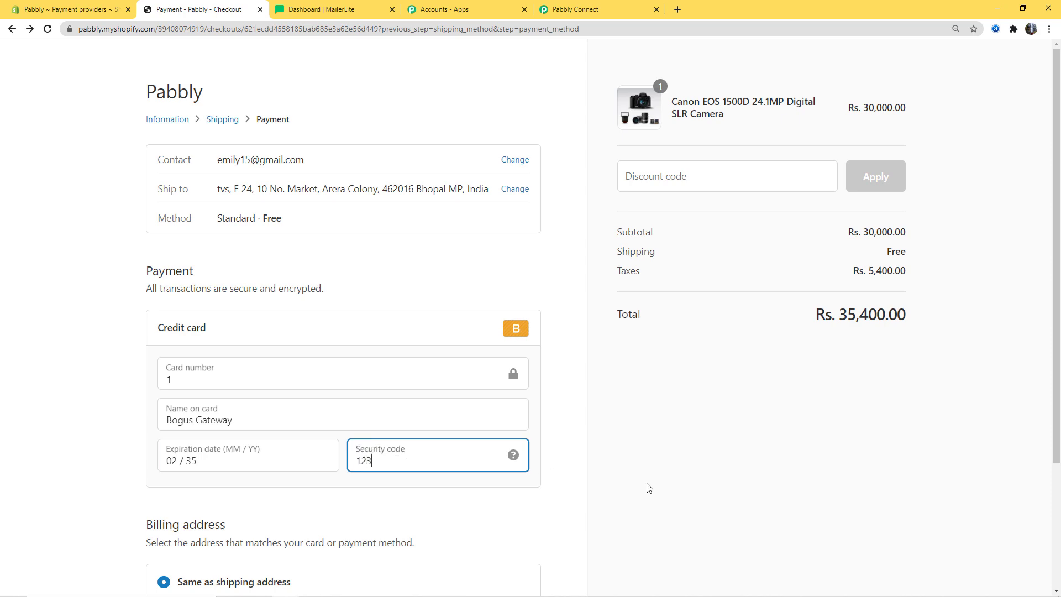
{"action": "scroll", "coordinate": [586, 468], "scroll_direction": "down", "scroll_amount": 3}
{"action": "left_click", "coordinate": [490, 504]}
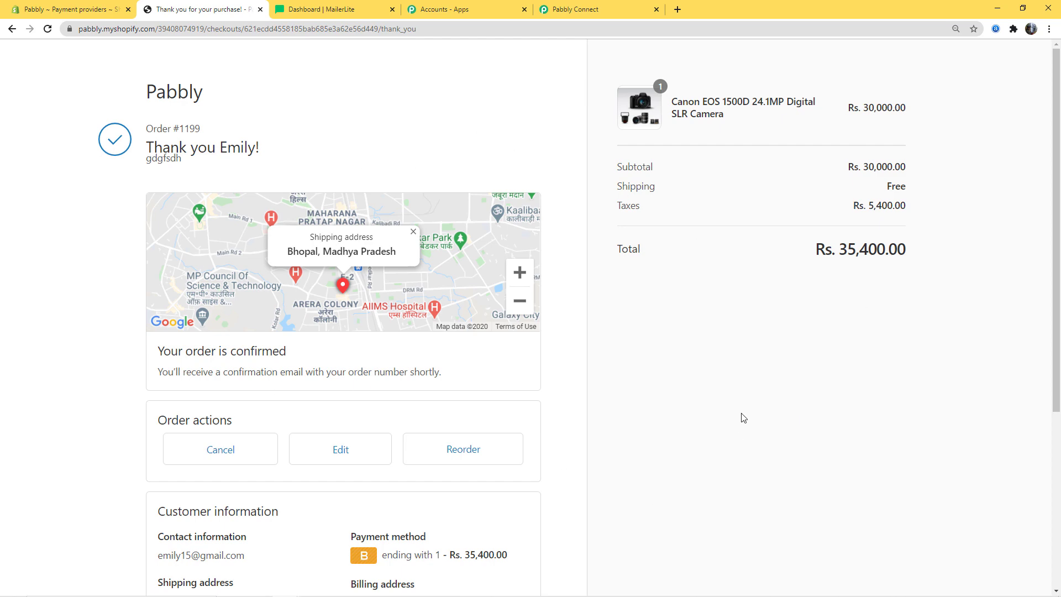
{"action": "scroll", "coordinate": [745, 429], "scroll_direction": "down", "scroll_amount": 3}
{"action": "scroll", "coordinate": [624, 346], "scroll_direction": "up", "scroll_amount": 3}
- Review the captured order response (total_price 35400.00) and save the Shopify trigger
{"action": "left_click", "coordinate": [588, 11]}
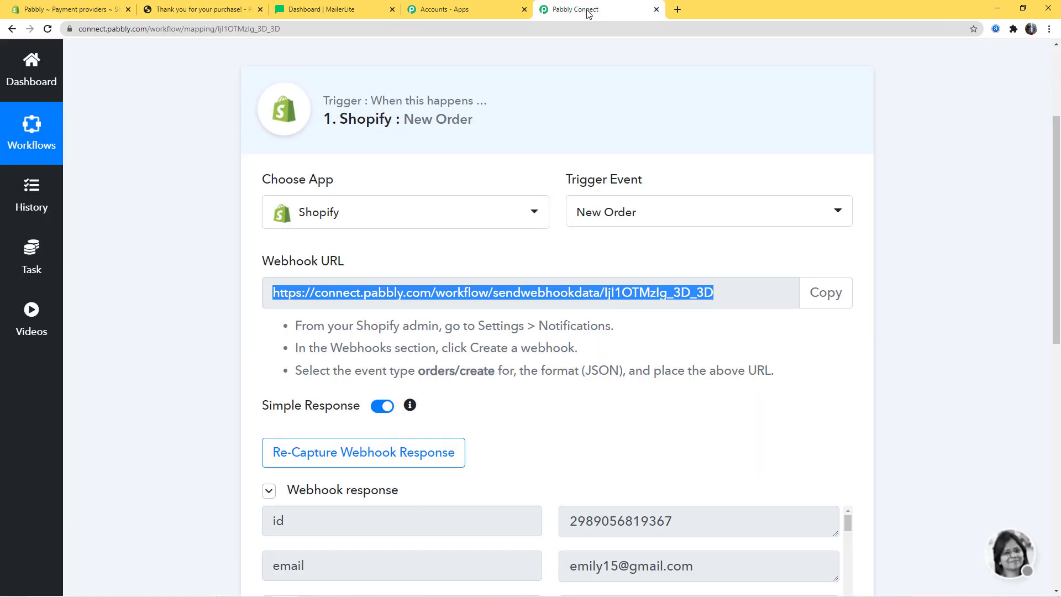
{"action": "scroll", "coordinate": [933, 444], "scroll_direction": "down", "scroll_amount": 5}
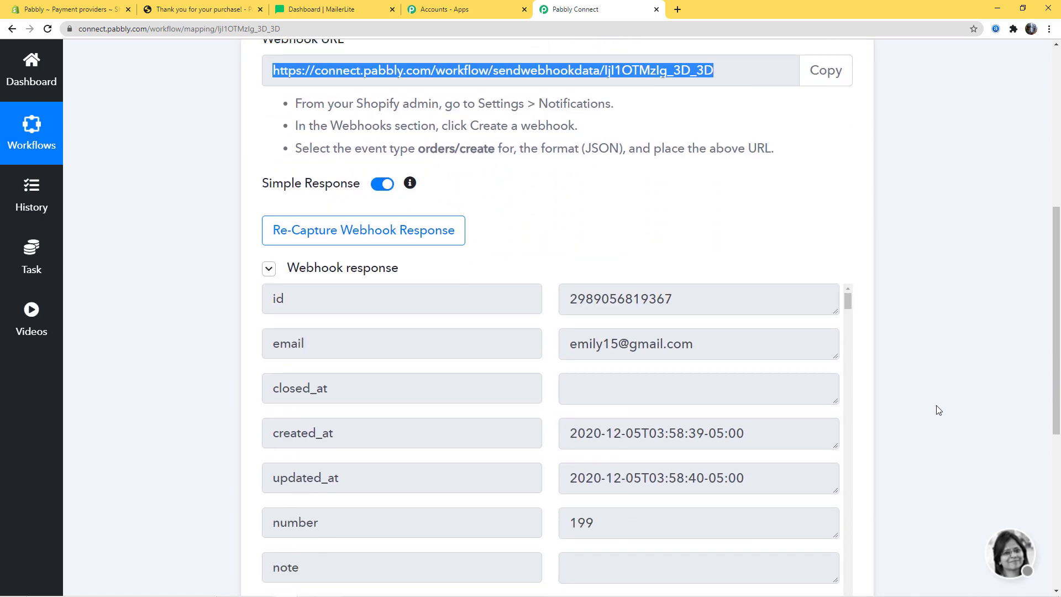
{"action": "scroll", "coordinate": [967, 287], "scroll_direction": "down", "scroll_amount": 3}
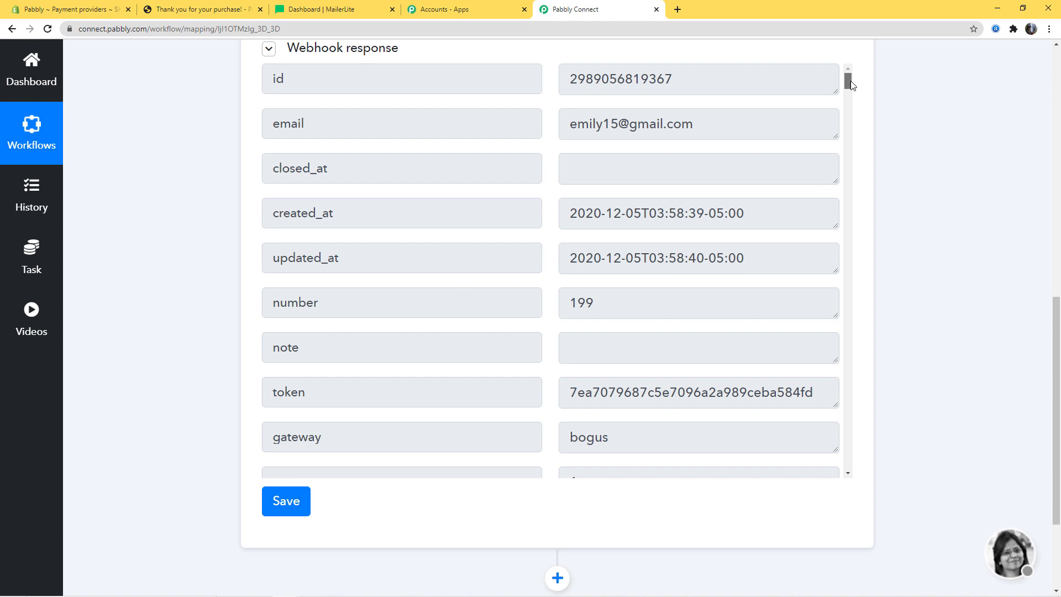
{"action": "scroll", "coordinate": [525, 129], "scroll_direction": "down", "scroll_amount": 8}
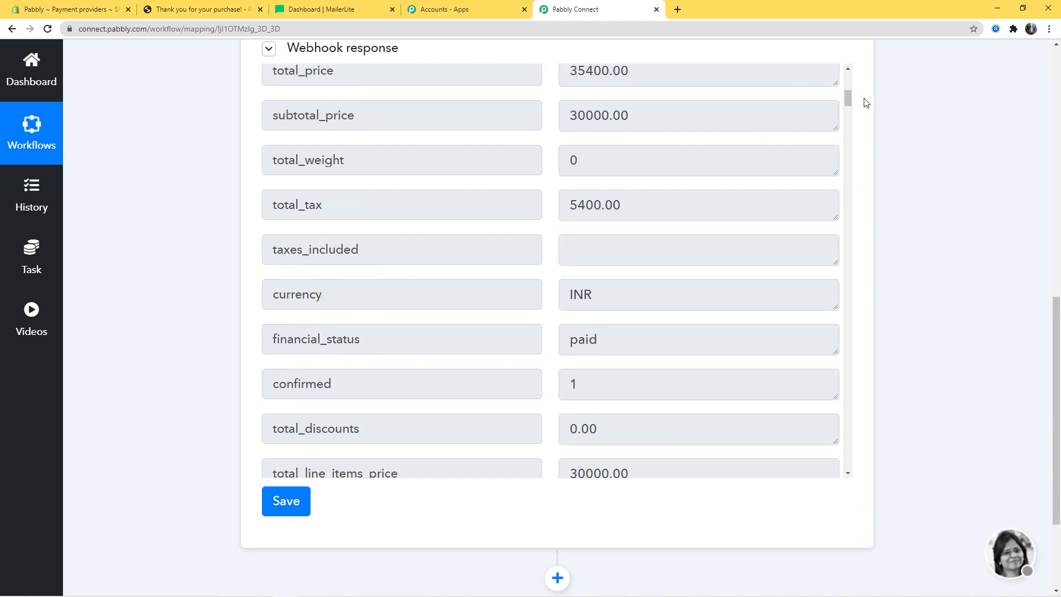
{"action": "left_click_drag", "start_coordinate": [848, 99], "coordinate": [848, 175]}
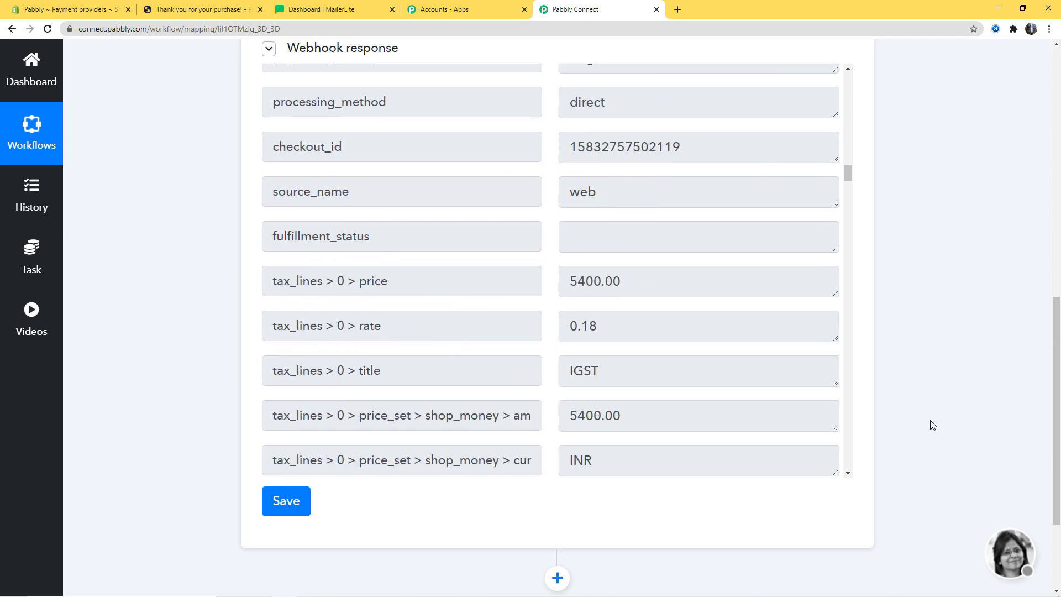
{"action": "left_click", "coordinate": [296, 500]}
{"action": "left_click", "coordinate": [529, 409]}
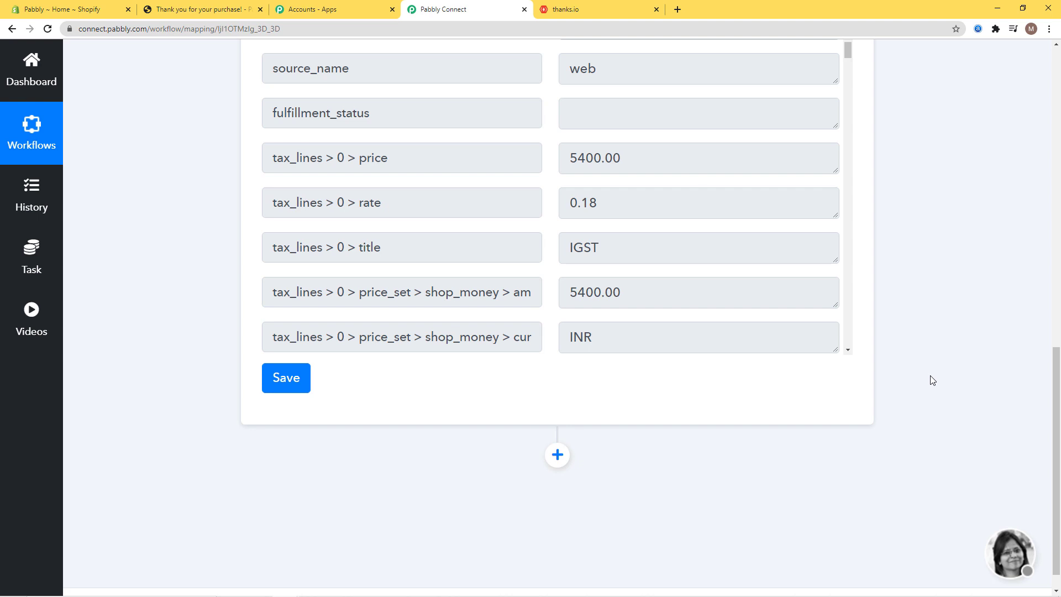
- Add an action step below the trigger using the Thanks.io app
{"action": "left_click", "coordinate": [557, 456]}
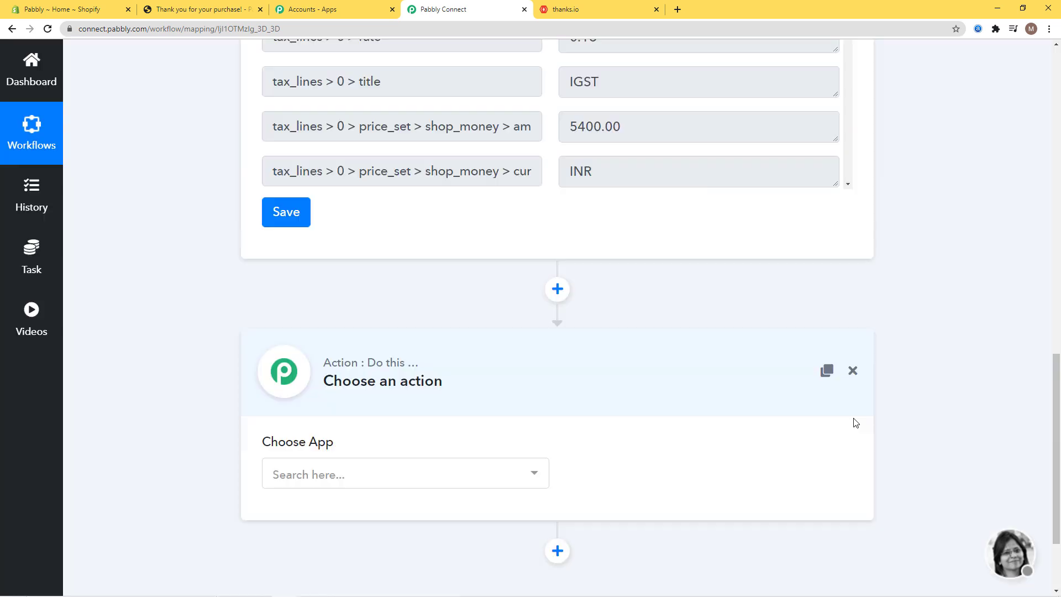
{"action": "left_click", "coordinate": [484, 421]}
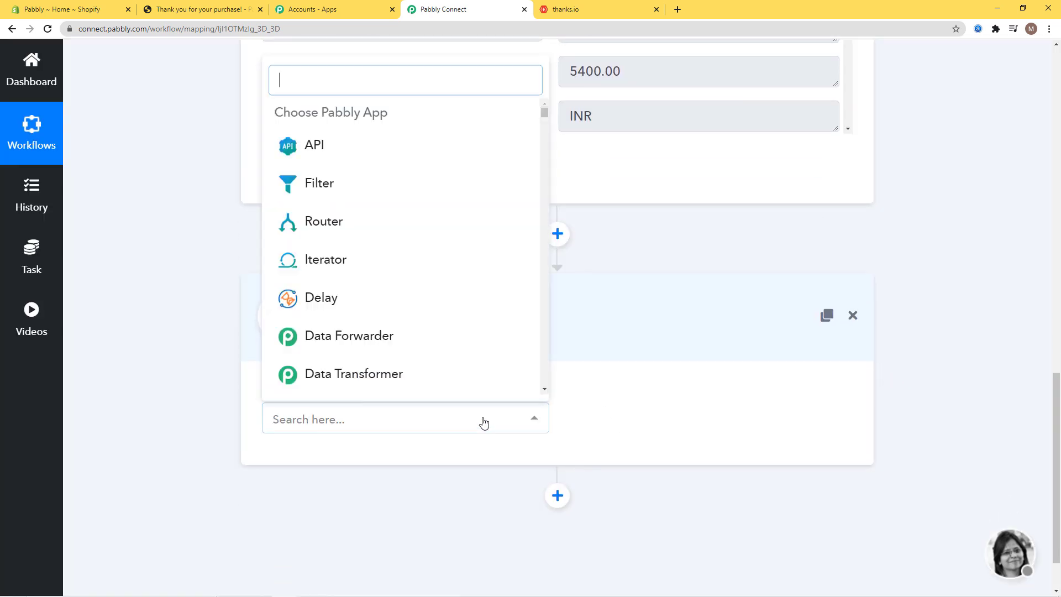
{"action": "type", "text": "thank"}
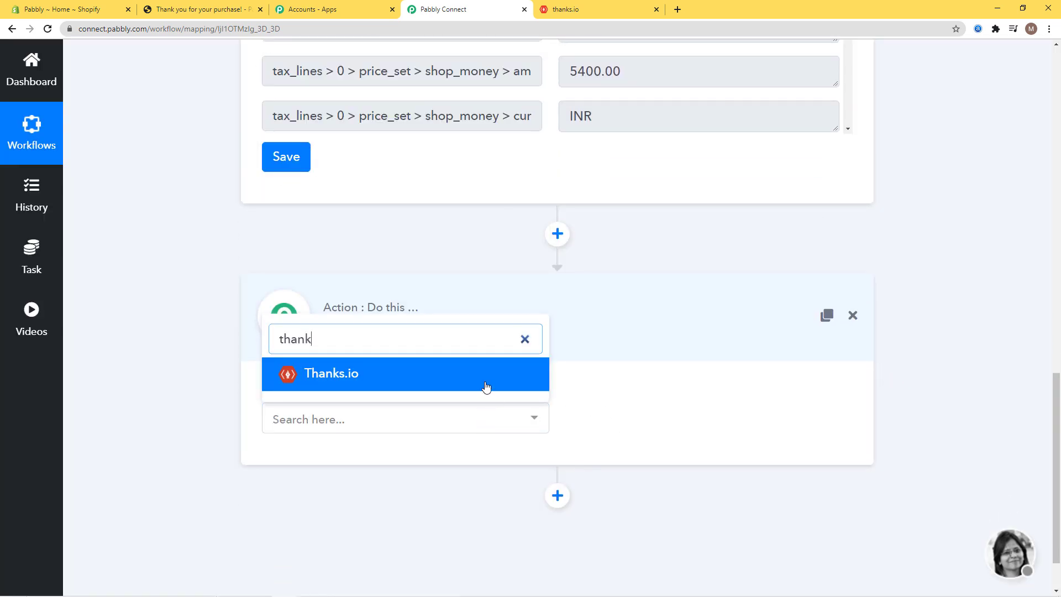
{"action": "left_click", "coordinate": [485, 376]}
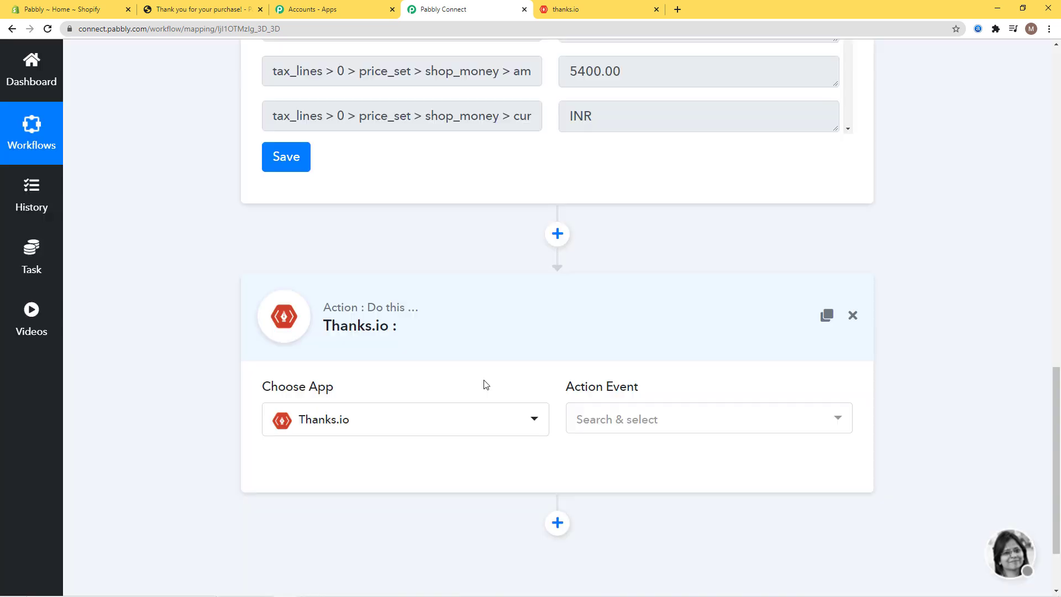
- Set the Thanks.io action event to Send 4x6 Postcard
{"action": "left_click", "coordinate": [718, 421]}
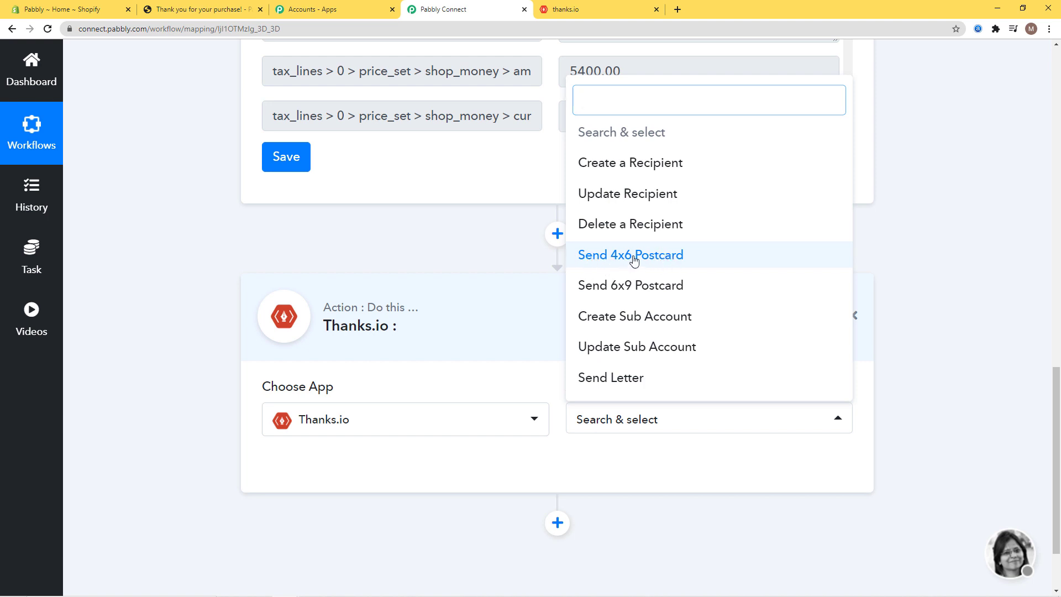
{"action": "left_click", "coordinate": [634, 259]}
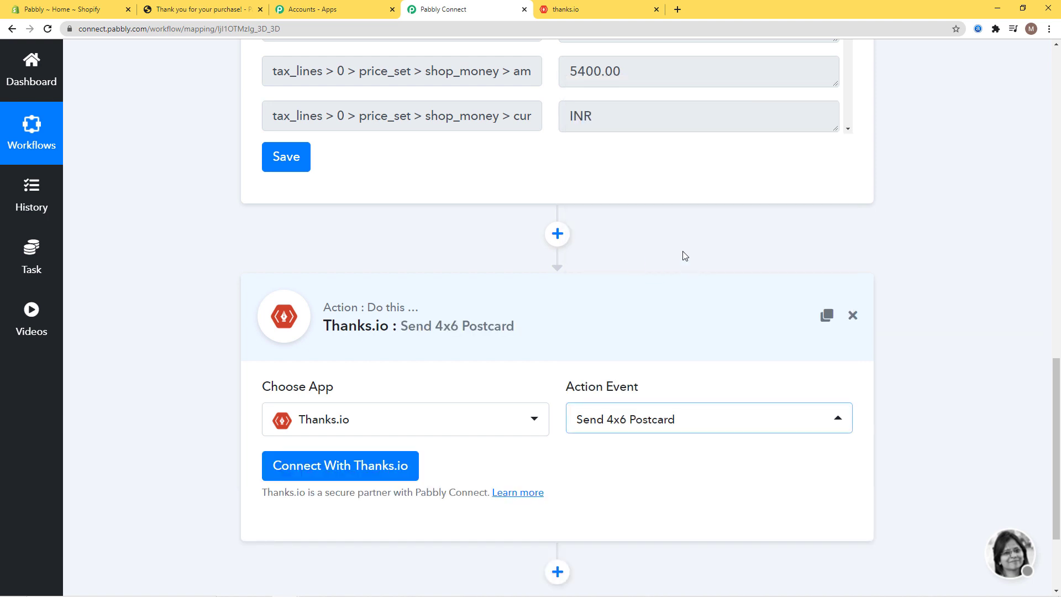
{"action": "scroll", "coordinate": [730, 268], "scroll_direction": "down", "scroll_amount": 2}
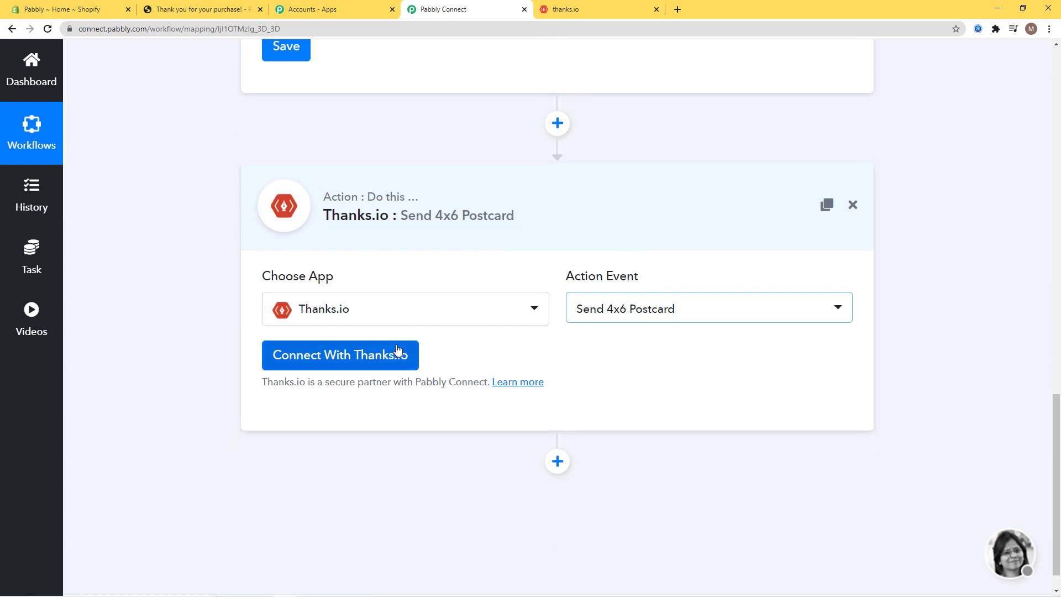
- Start new Thanks.io credentials, note the required Access Token, and go to the thanks.io dashboard
{"action": "left_click", "coordinate": [347, 360]}
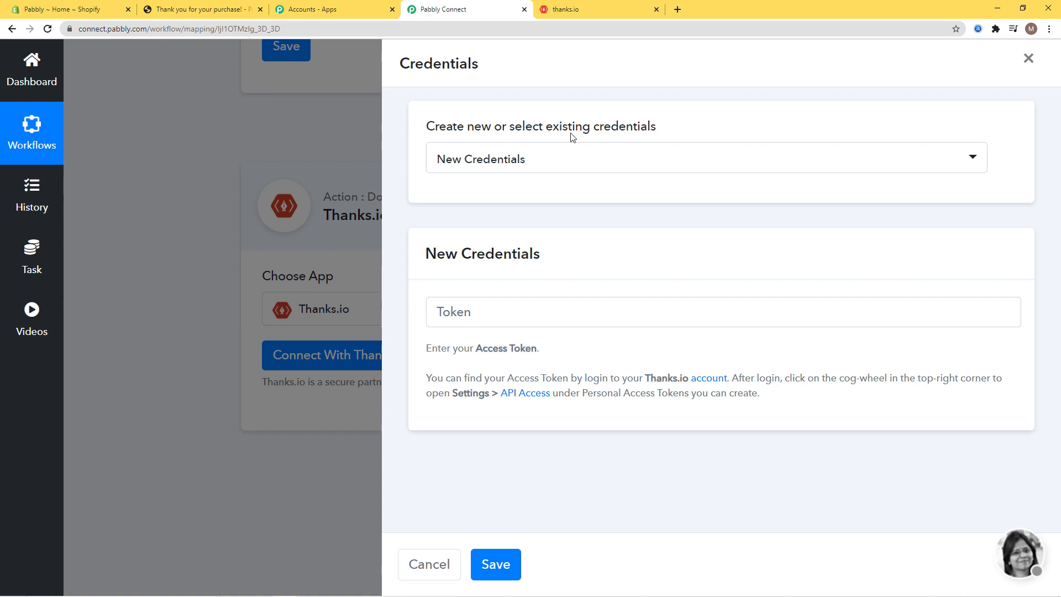
{"action": "left_click", "coordinate": [585, 164]}
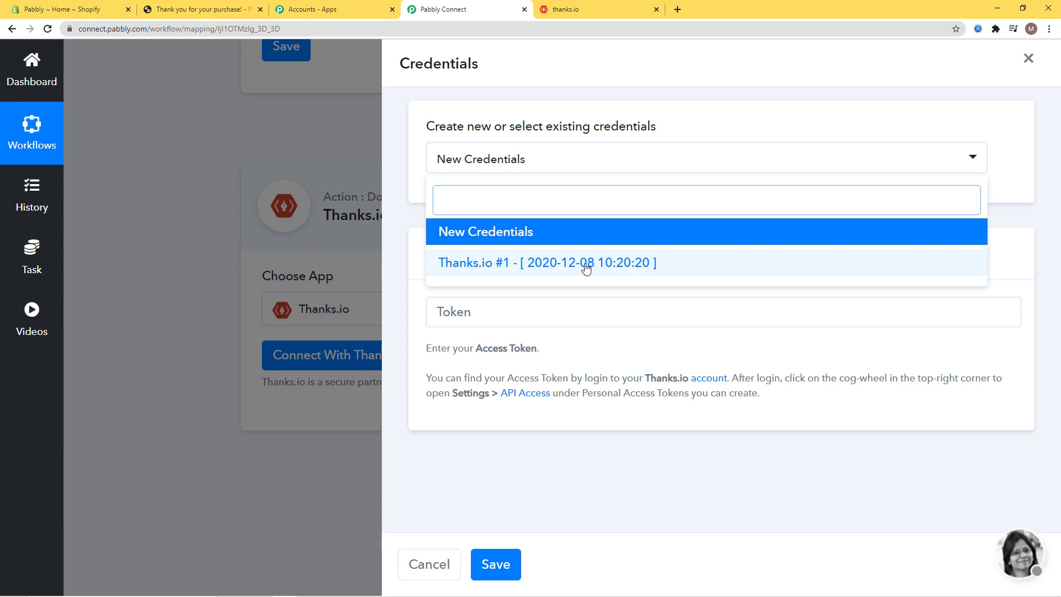
{"action": "left_click", "coordinate": [492, 232]}
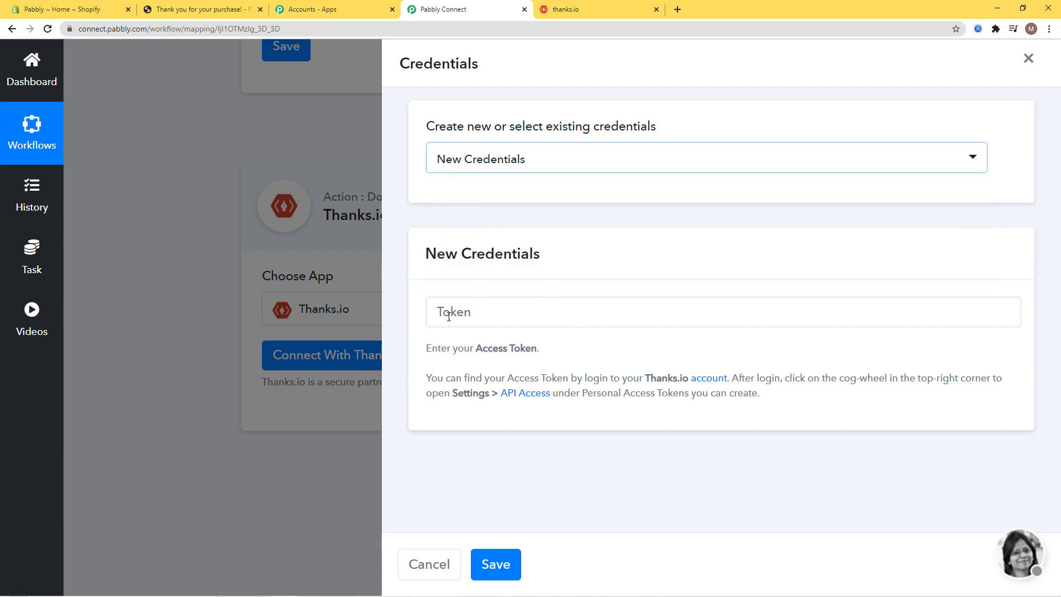
{"action": "left_click_drag", "start_coordinate": [478, 349], "coordinate": [556, 350]}
{"action": "left_click", "coordinate": [640, 347]}
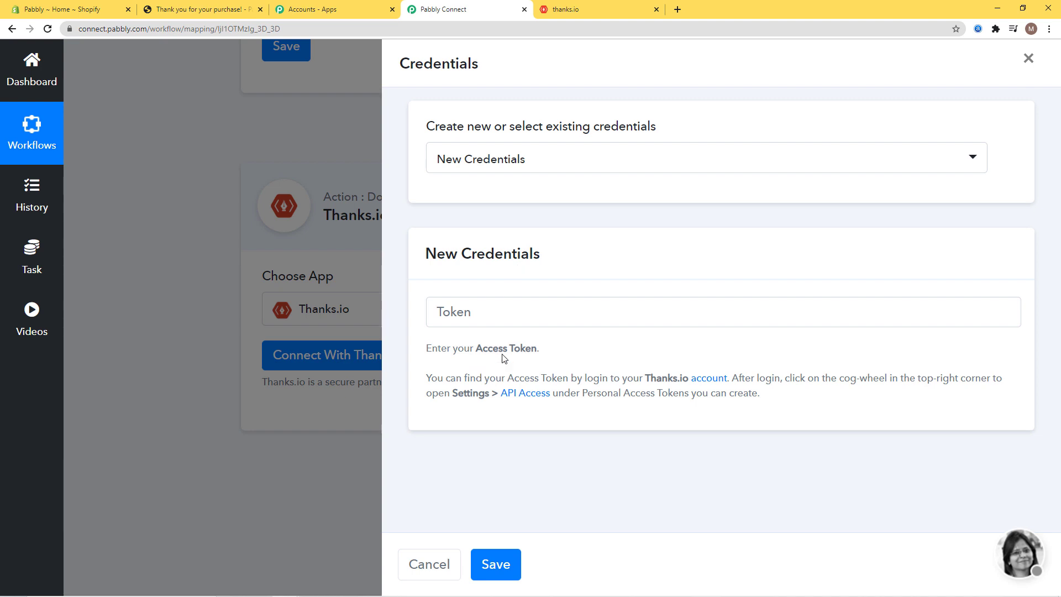
{"action": "left_click", "coordinate": [601, 13]}
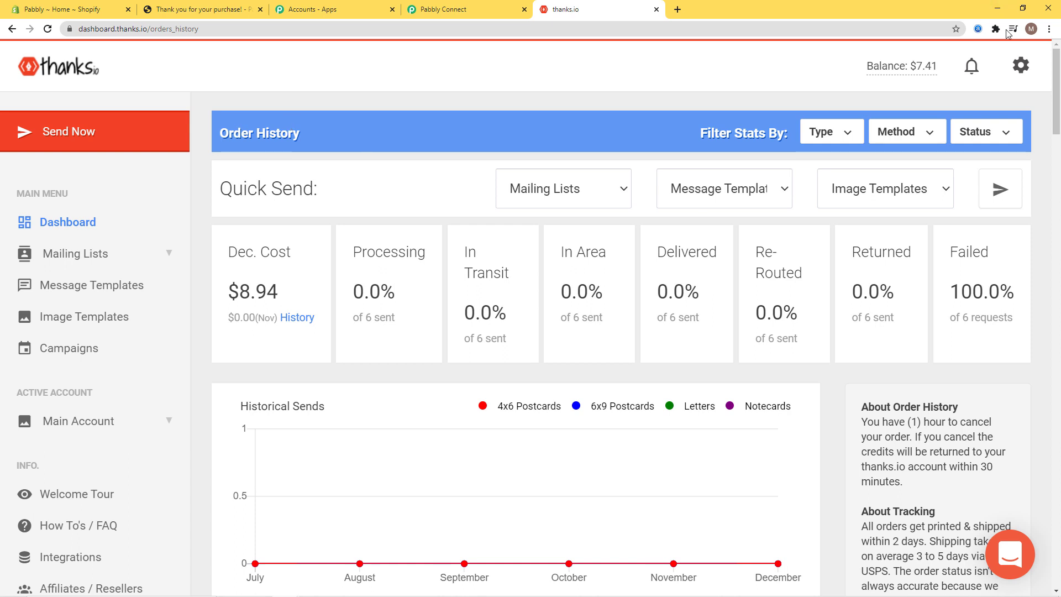
- Create a personal access token named 'Shopify Order to Thanks.io Postcard' under API Access and select it for copying
{"action": "left_click", "coordinate": [1020, 65]}
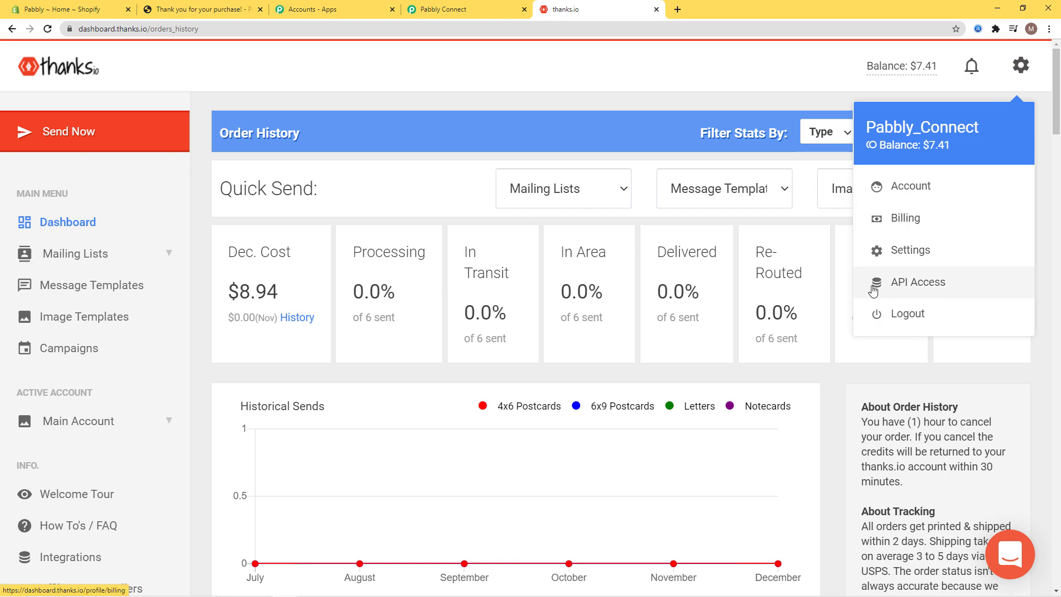
{"action": "left_click", "coordinate": [932, 281]}
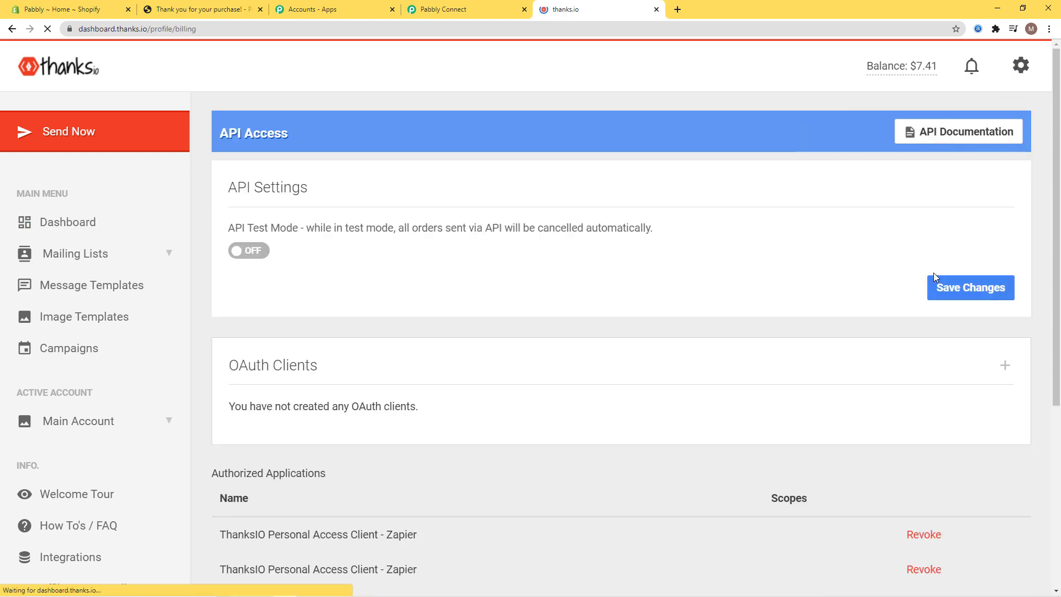
{"action": "scroll", "coordinate": [678, 254], "scroll_direction": "down", "scroll_amount": 4}
{"action": "scroll", "coordinate": [679, 254], "scroll_direction": "down", "scroll_amount": 1}
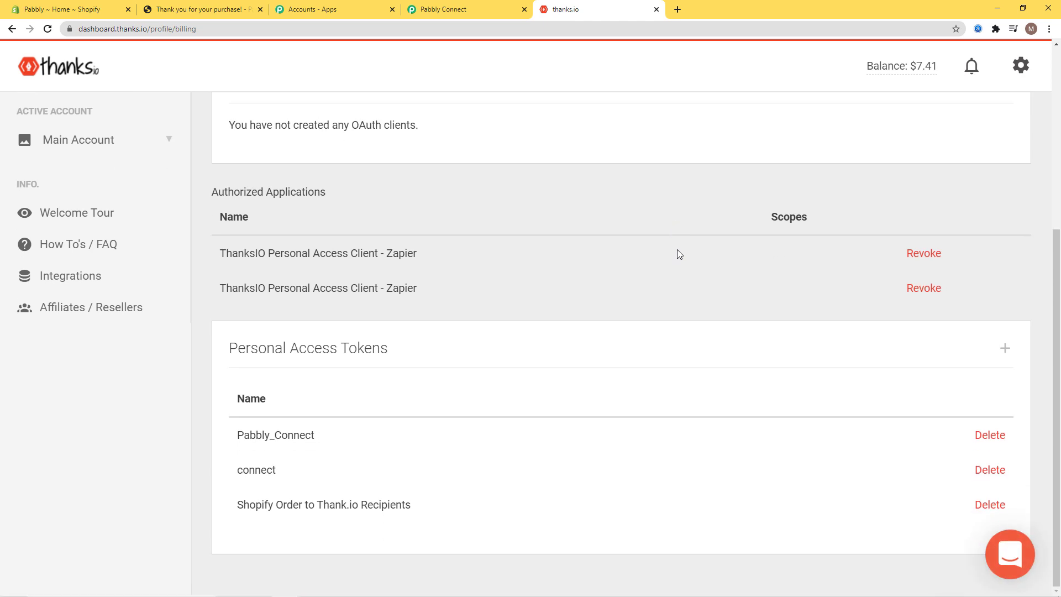
{"action": "left_click", "coordinate": [1005, 350]}
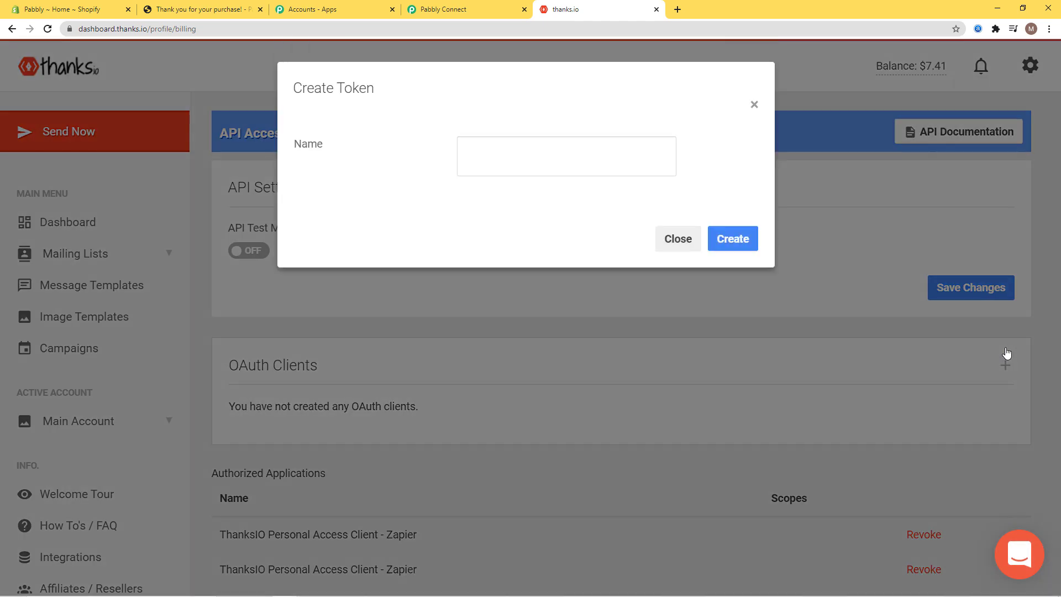
{"action": "left_click", "coordinate": [502, 156]}
{"action": "type", "text": "Shopify O"}
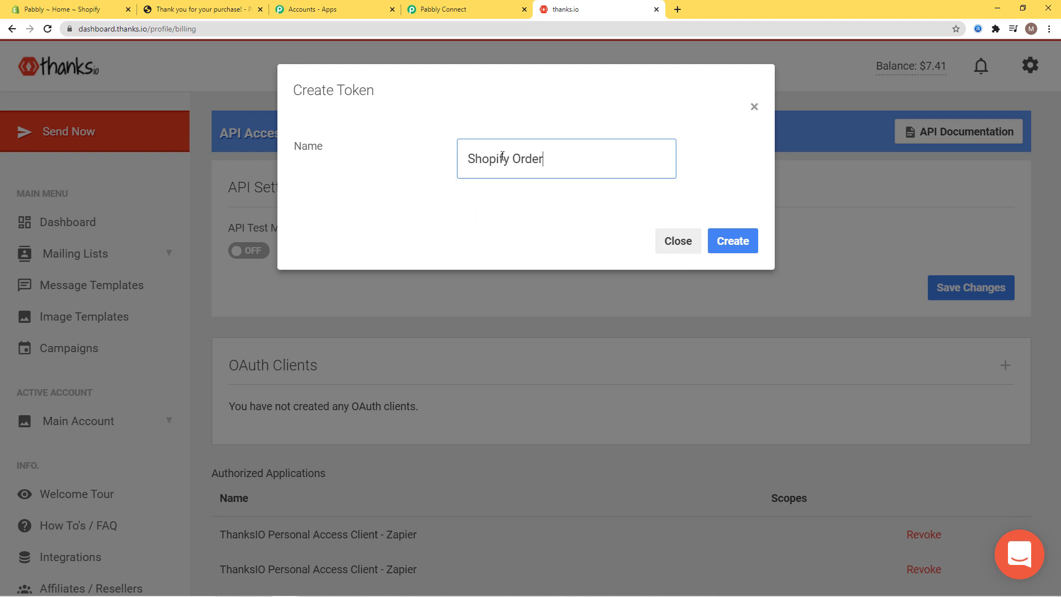
{"action": "type", "text": "rder to Thanks.io Postcard"}
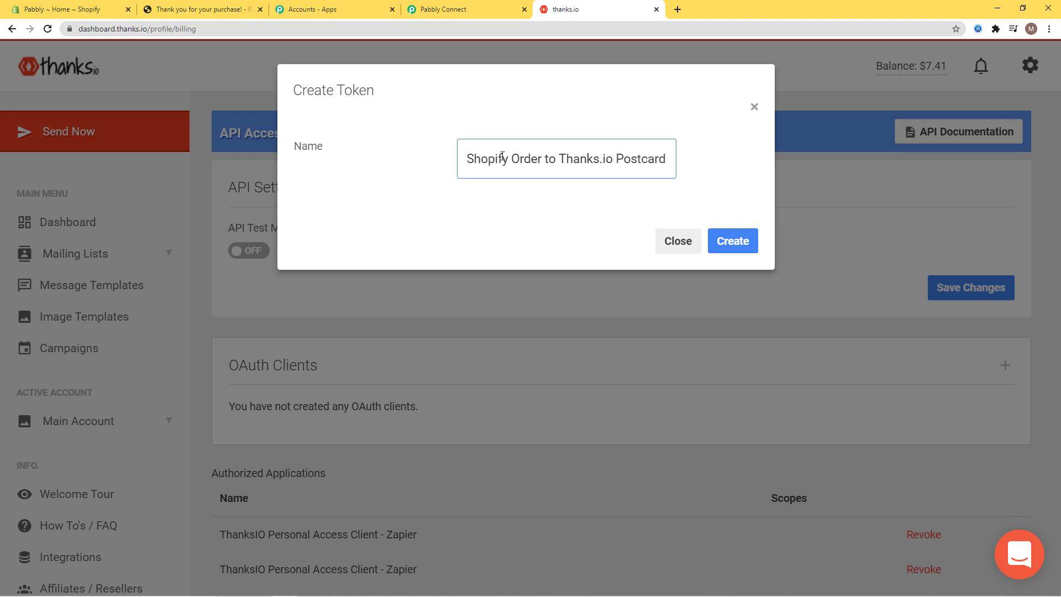
{"action": "left_click", "coordinate": [733, 240]}
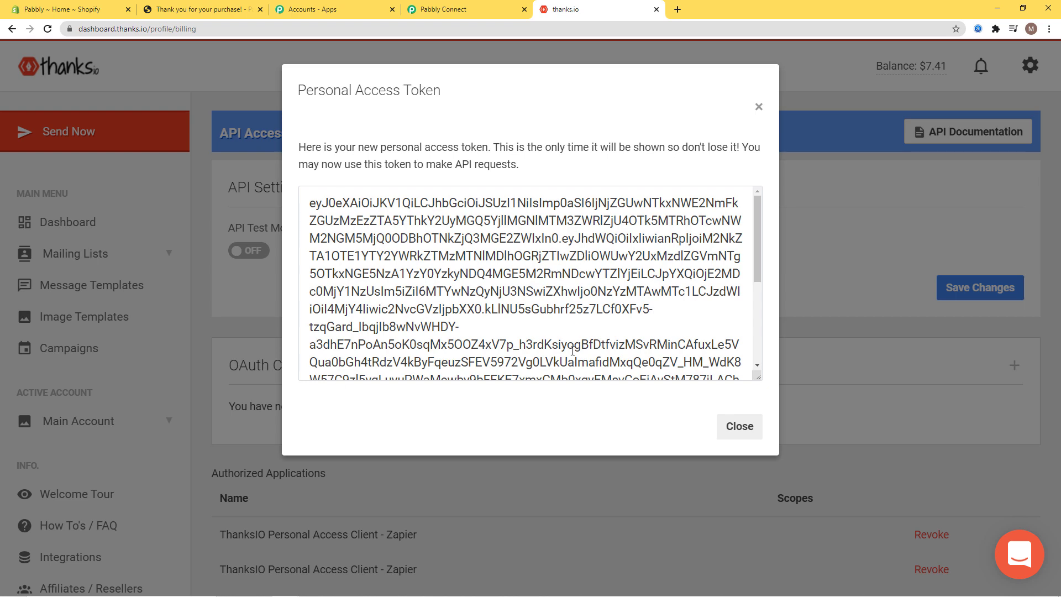
{"action": "left_click", "coordinate": [537, 295]}
{"action": "key", "text": "ctrl+a"}
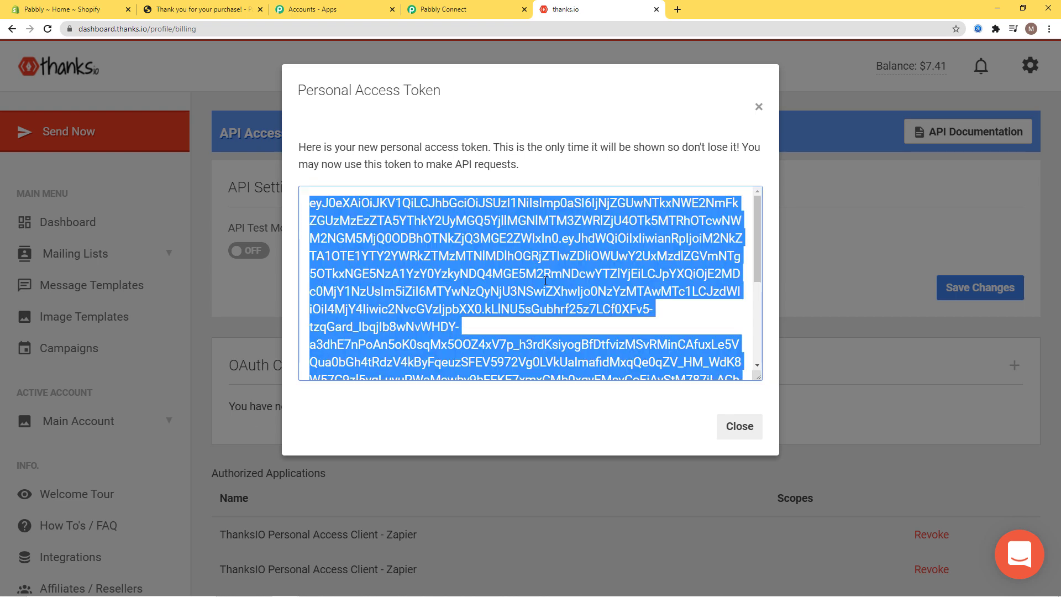
- Paste the thanks.io access token into Pabbly's Token field and save the connection
{"action": "left_click", "coordinate": [443, 10]}
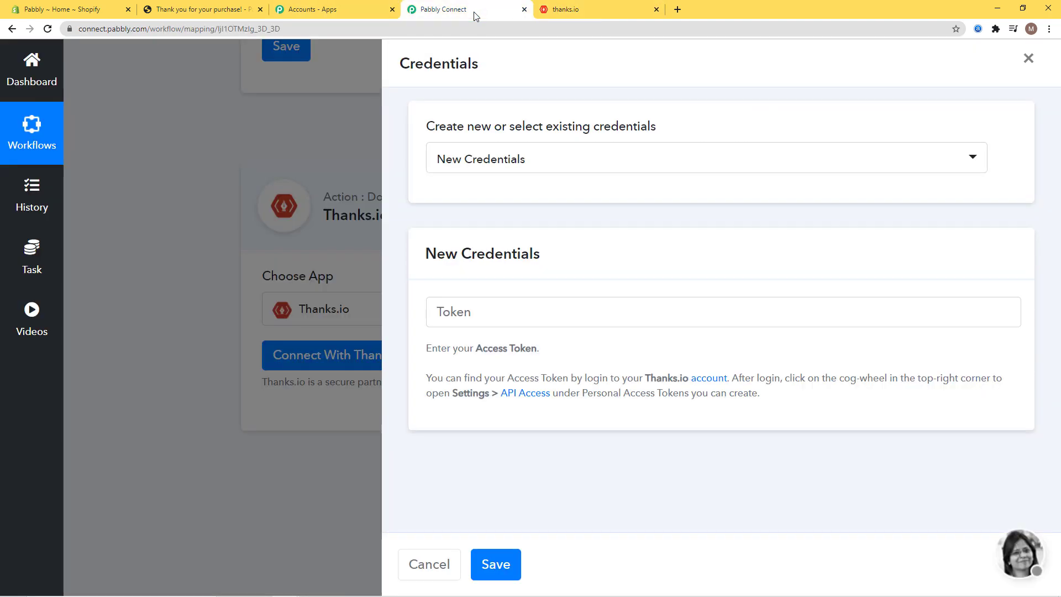
{"action": "left_click", "coordinate": [483, 313]}
{"action": "key", "text": "ctrl+v"}
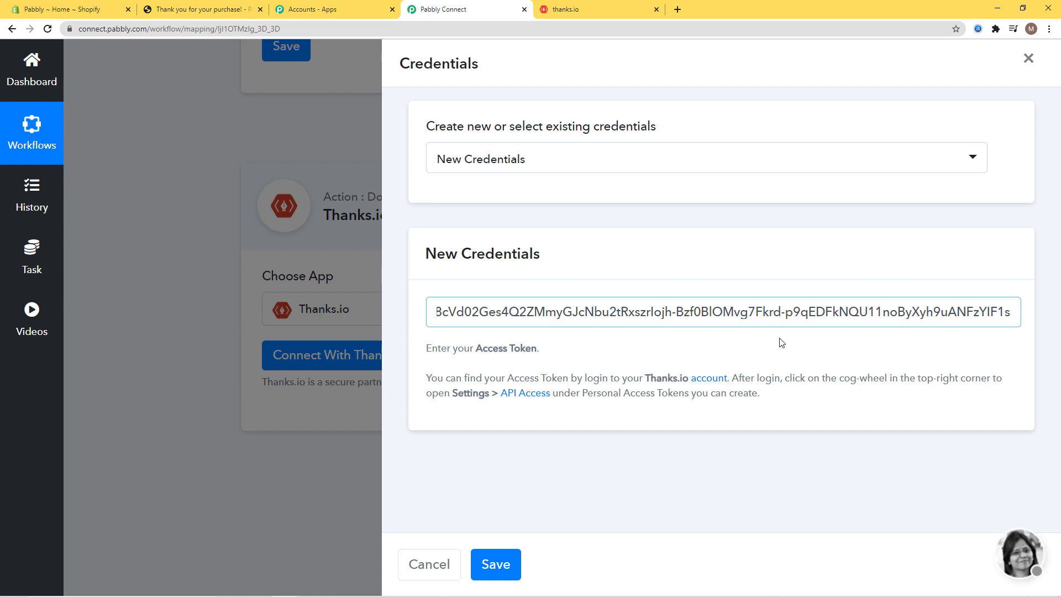
{"action": "left_click", "coordinate": [500, 564]}
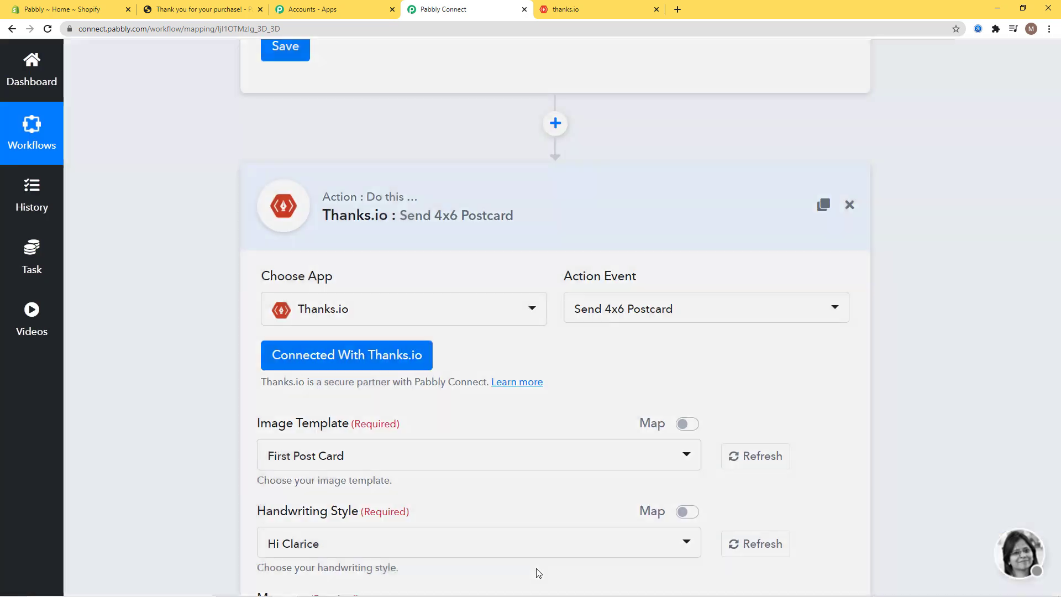
- Choose First Post Card as the postcard image template
{"action": "scroll", "coordinate": [958, 391], "scroll_direction": "down", "scroll_amount": 8}
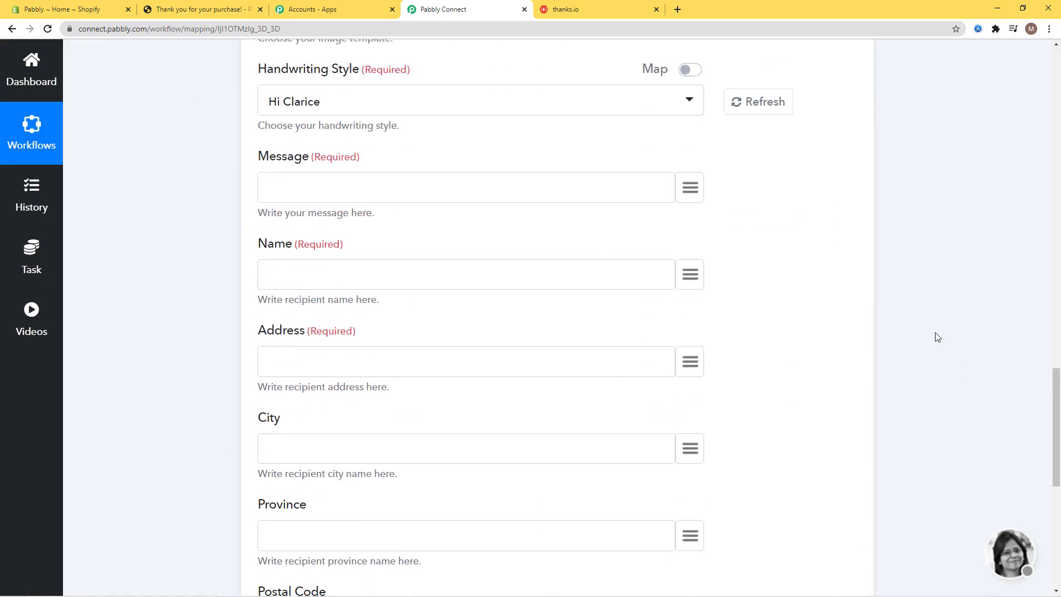
{"action": "scroll", "coordinate": [1017, 270], "scroll_direction": "up", "scroll_amount": 14}
{"action": "scroll", "coordinate": [1014, 271], "scroll_direction": "up", "scroll_amount": 3}
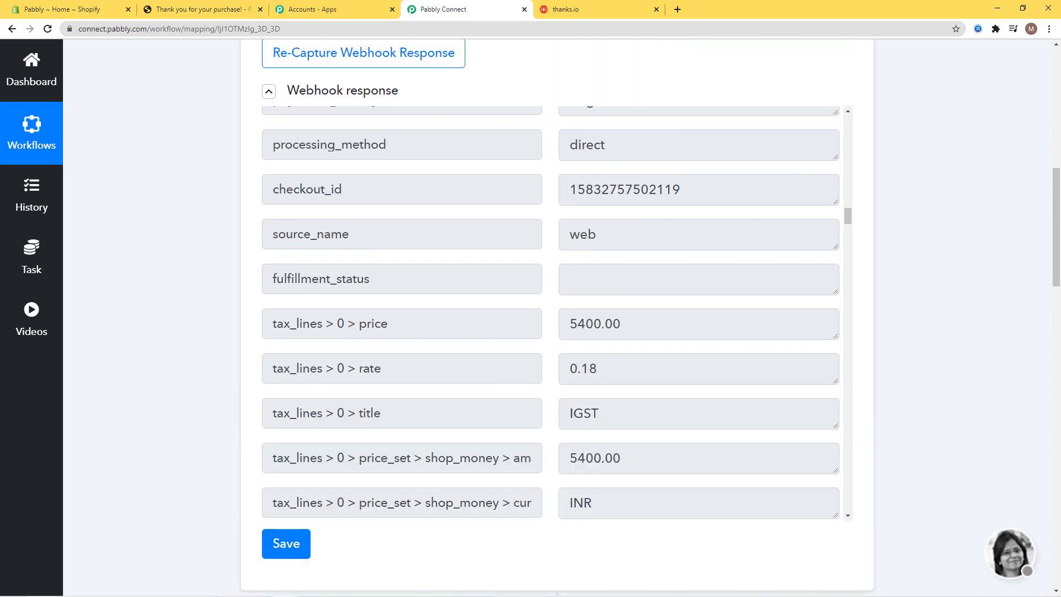
{"action": "scroll", "coordinate": [992, 303], "scroll_direction": "down", "scroll_amount": 10}
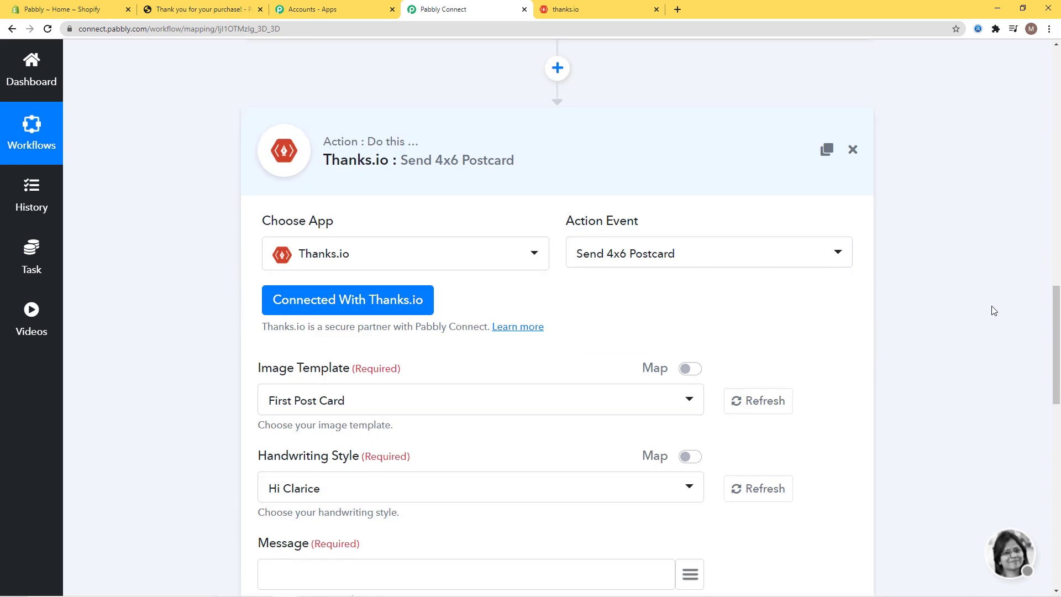
{"action": "scroll", "coordinate": [994, 311], "scroll_direction": "down", "scroll_amount": 3}
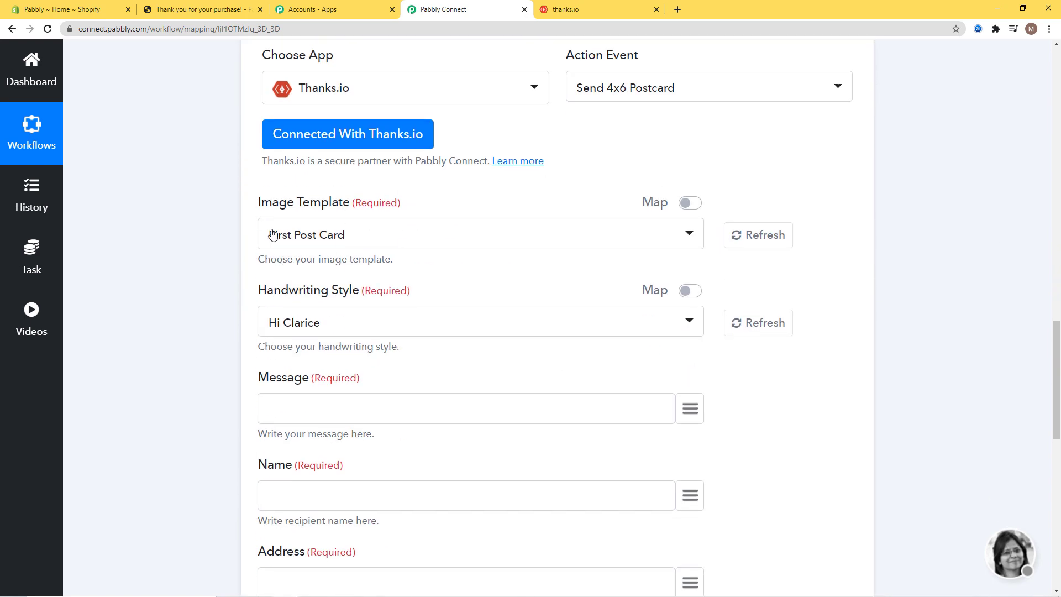
{"action": "left_click", "coordinate": [405, 240]}
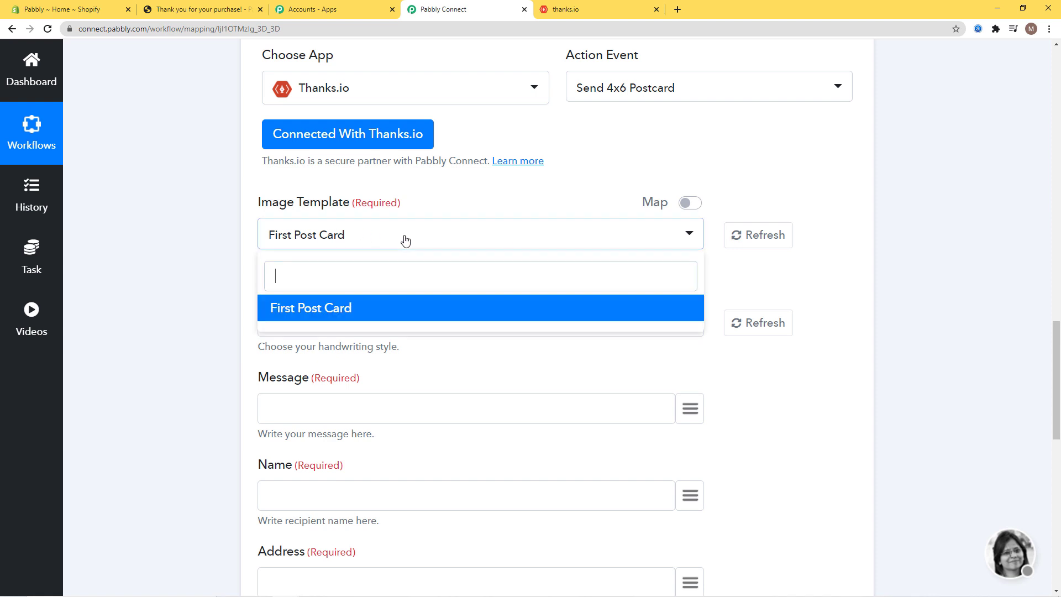
{"action": "left_click", "coordinate": [380, 307]}
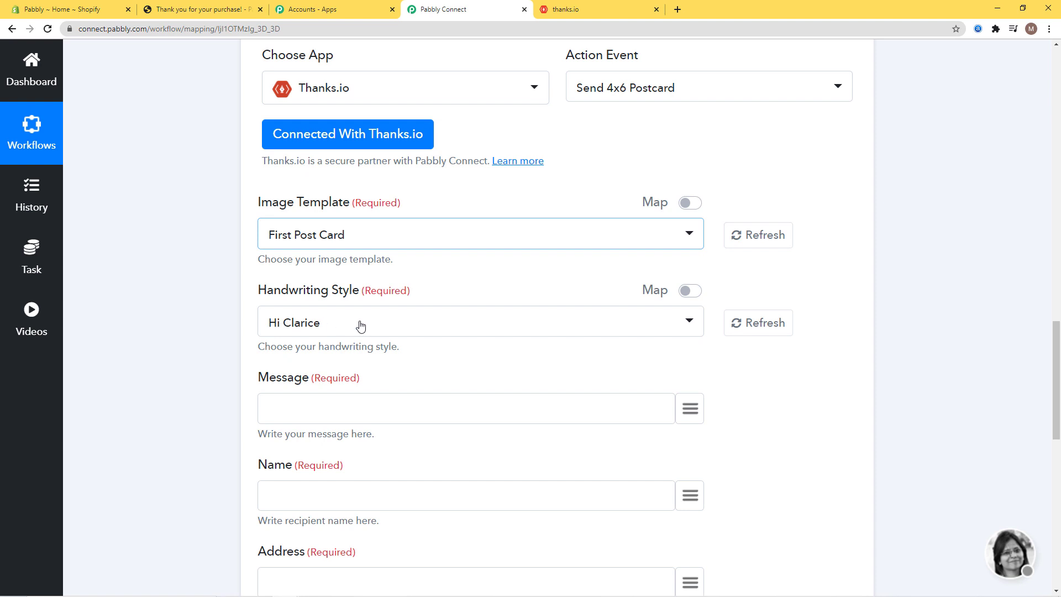
{"action": "scroll", "coordinate": [884, 277], "scroll_direction": "down", "scroll_amount": 4}
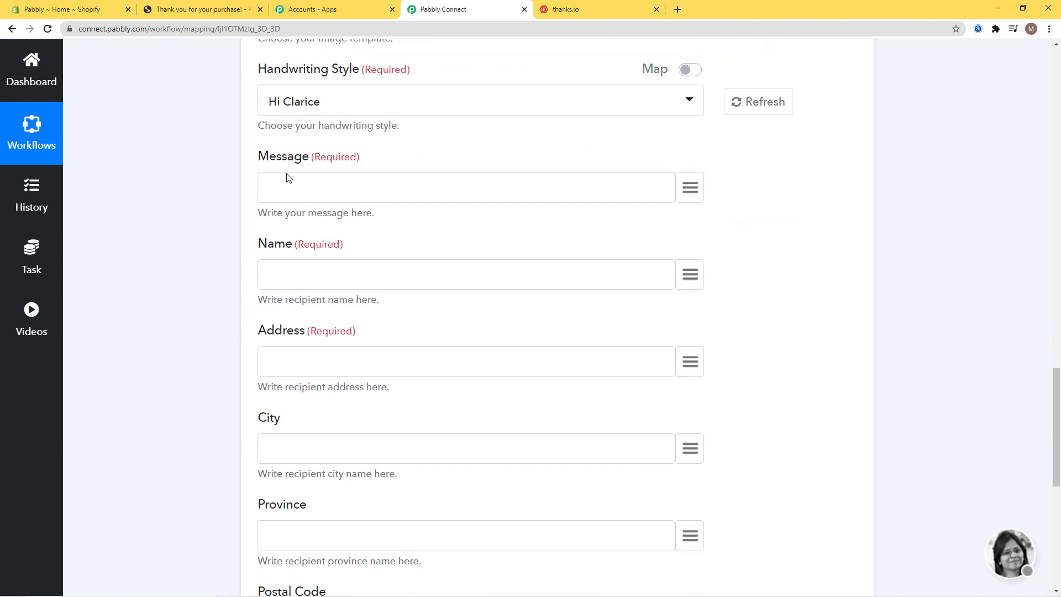
- Write 'Thank You for purchasing' followed by the mapped line_items title and a period
{"action": "type", "text": "Thank You for purchasing"}
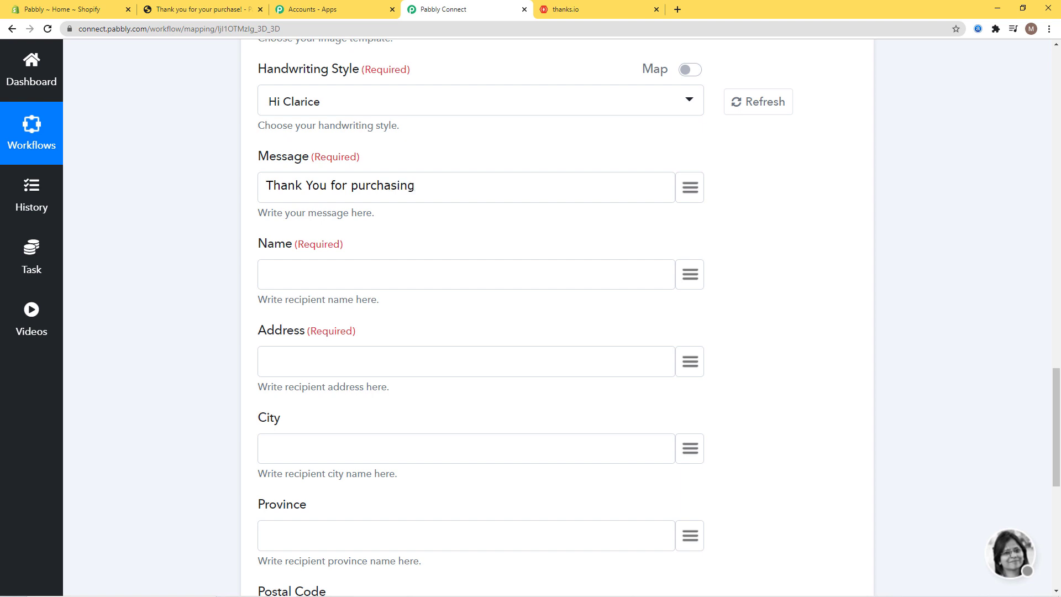
{"action": "left_click", "coordinate": [691, 189]}
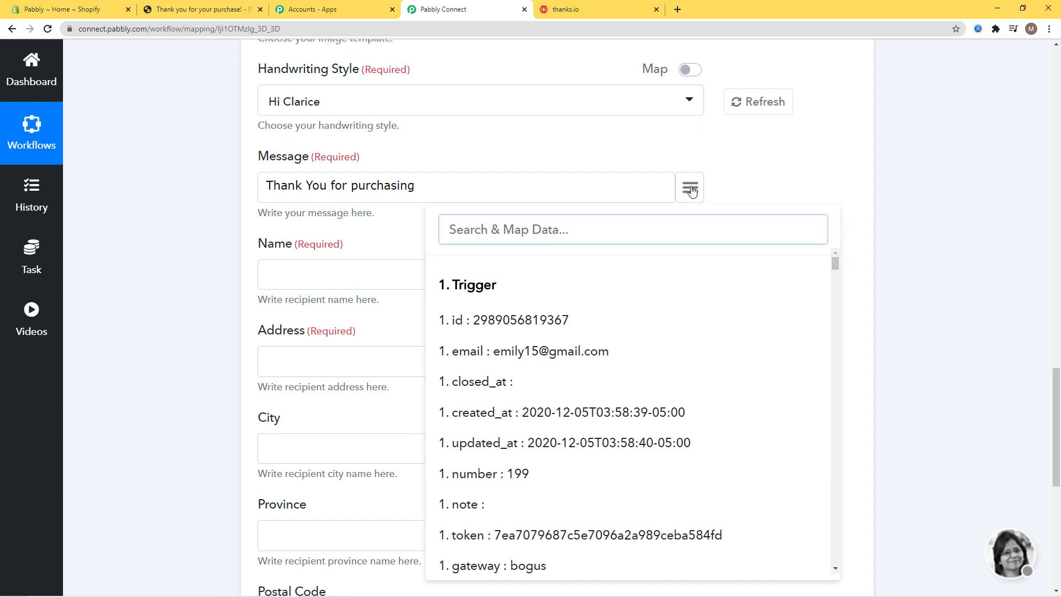
{"action": "type", "text": "Cano"}
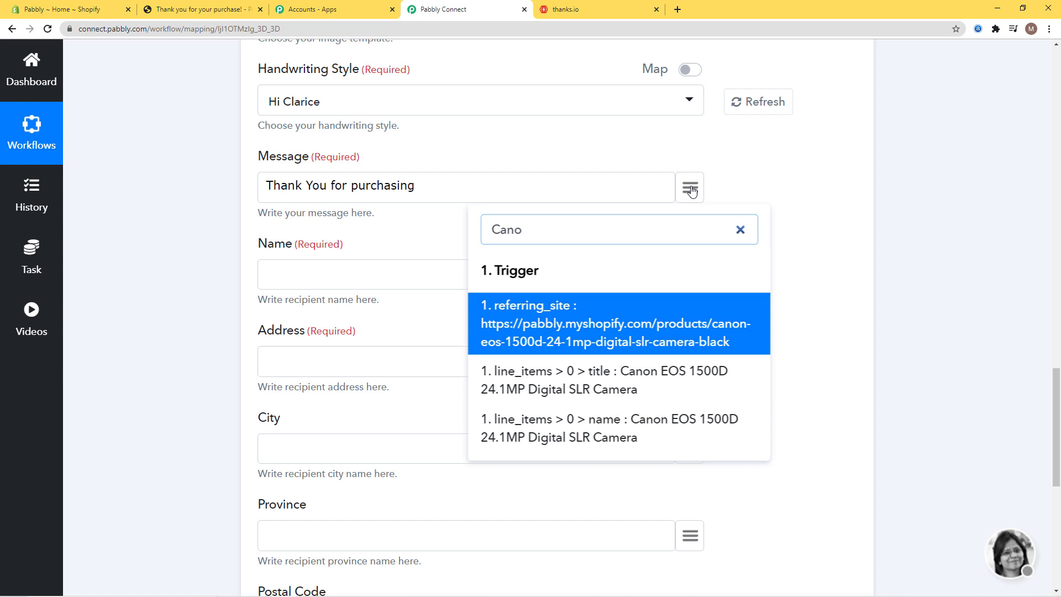
{"action": "left_click", "coordinate": [642, 374]}
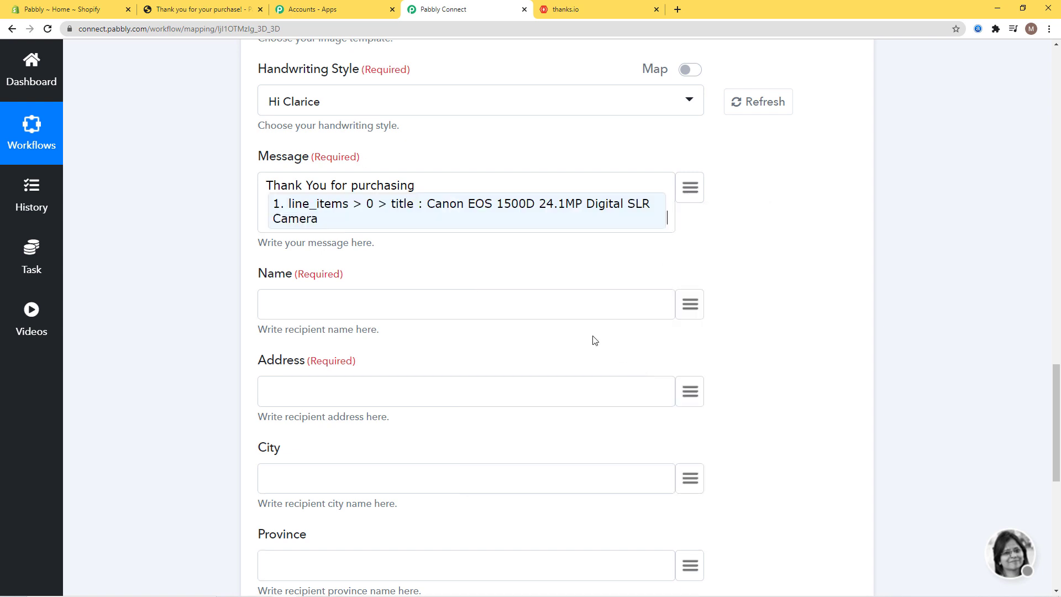
{"action": "type", "text": "."}
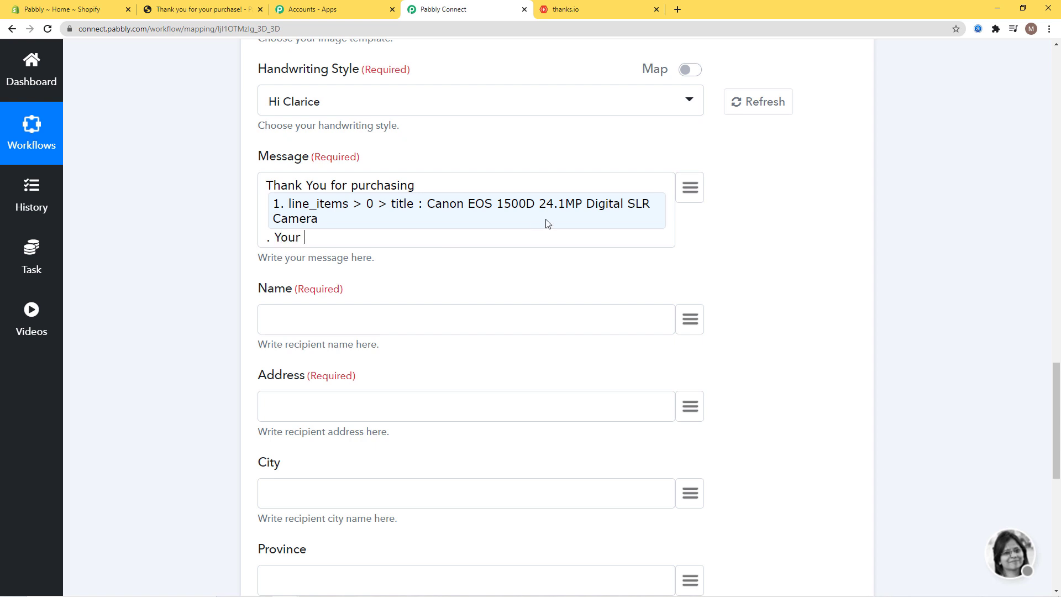
- Add 'Your Payment status' with the mapped financial_status to the message
{"action": "type", "text": "Your Payment status is"}
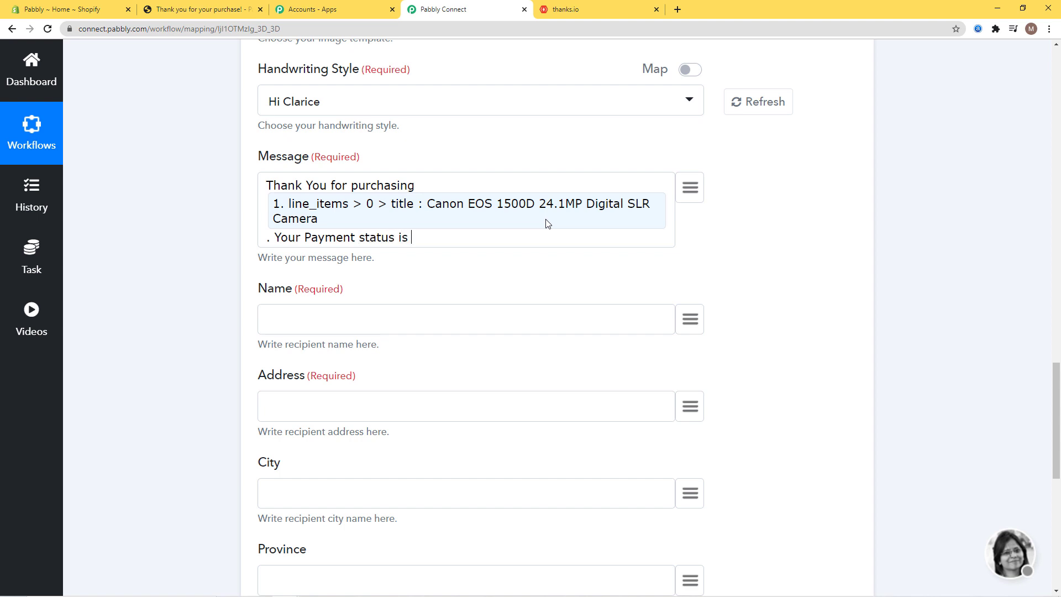
{"action": "left_click", "coordinate": [691, 191]}
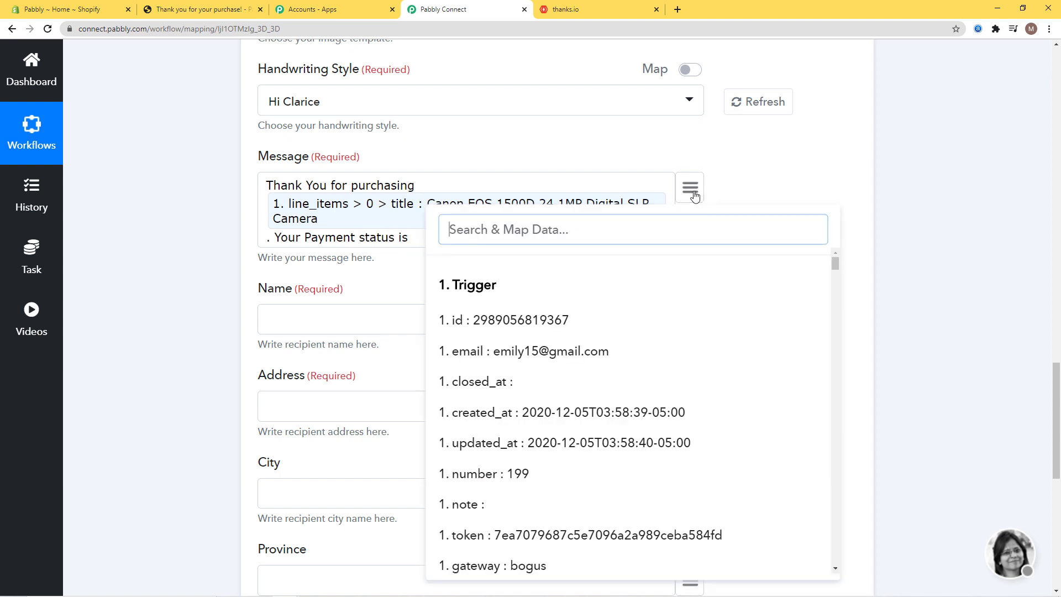
{"action": "type", "text": "fin"}
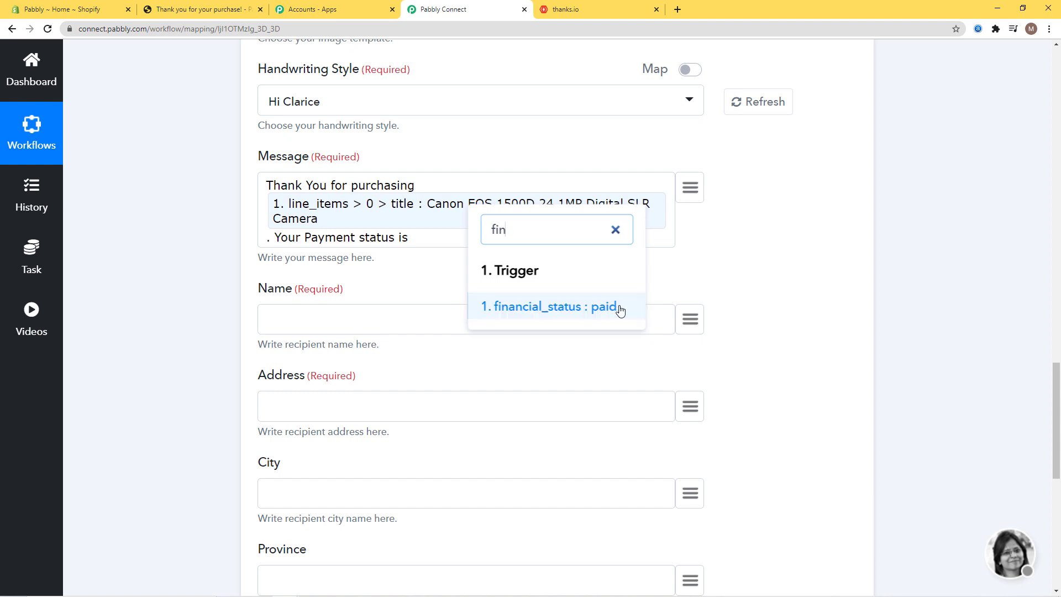
{"action": "left_click", "coordinate": [616, 308]}
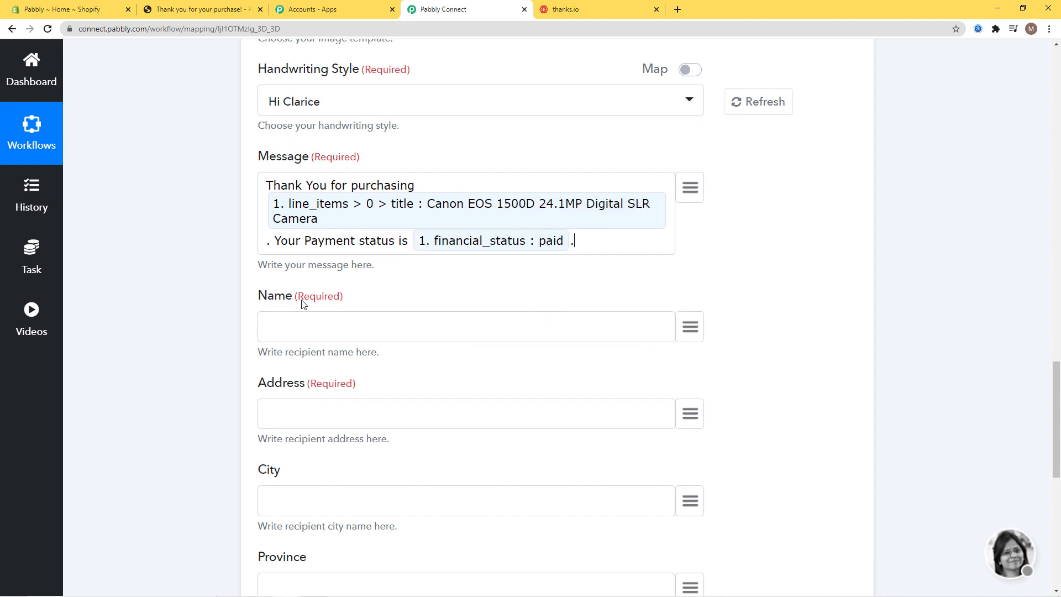
{"action": "left_click", "coordinate": [692, 327]}
- Map the billing first_name and last_name into the Name field
{"action": "type", "text": "nam"}
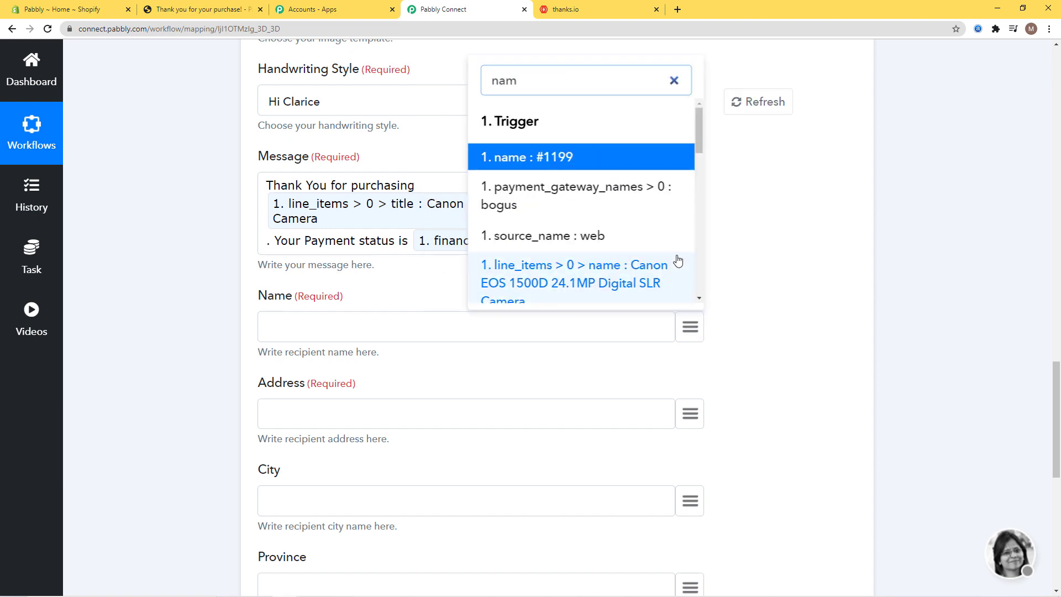
{"action": "scroll", "coordinate": [644, 237], "scroll_direction": "down", "scroll_amount": 4}
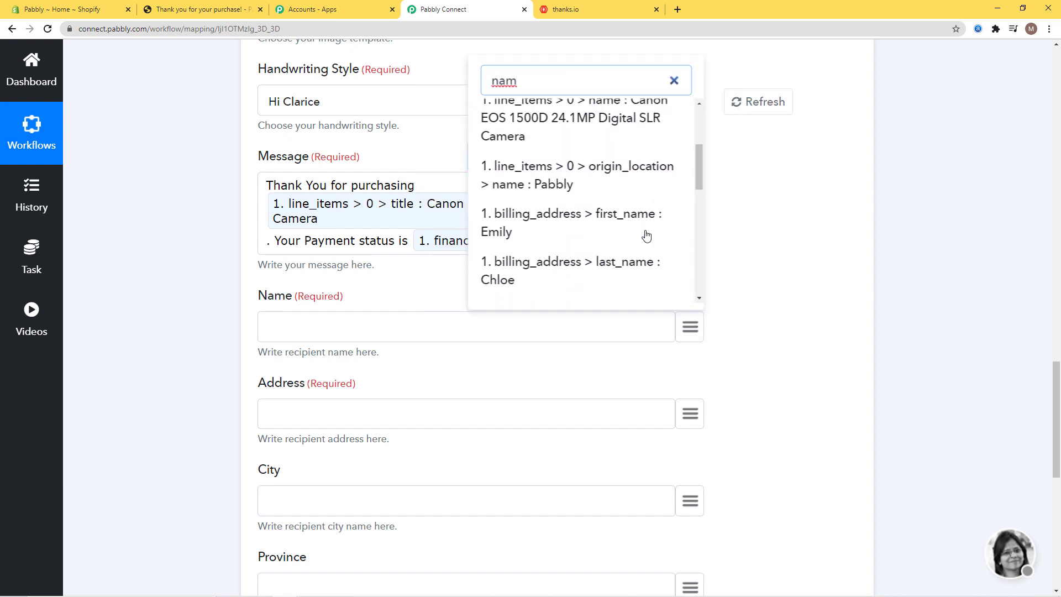
{"action": "left_click", "coordinate": [606, 163]}
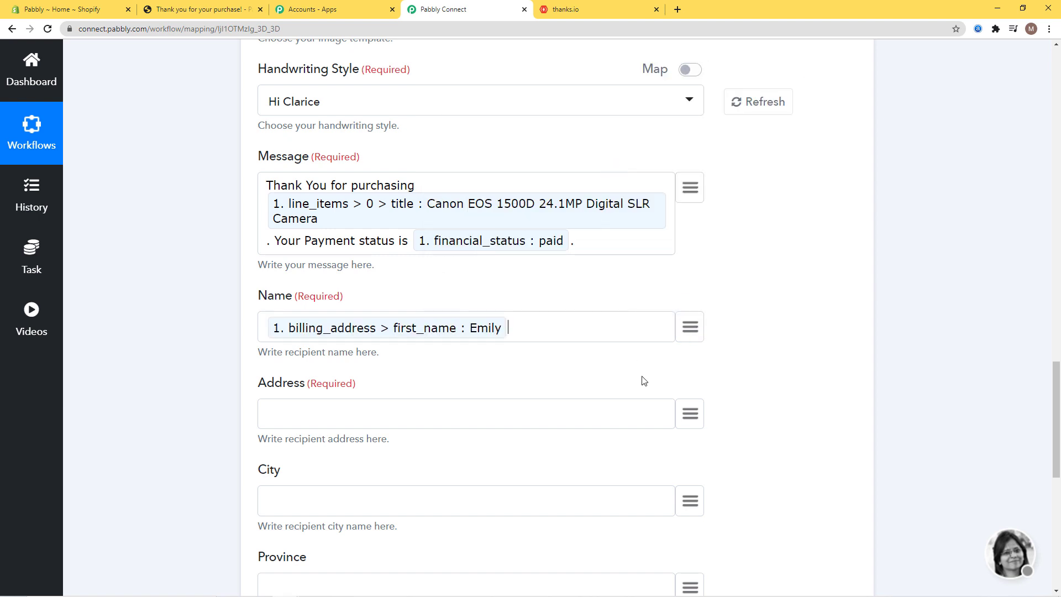
{"action": "left_click", "coordinate": [692, 327]}
{"action": "type", "text": "chl"}
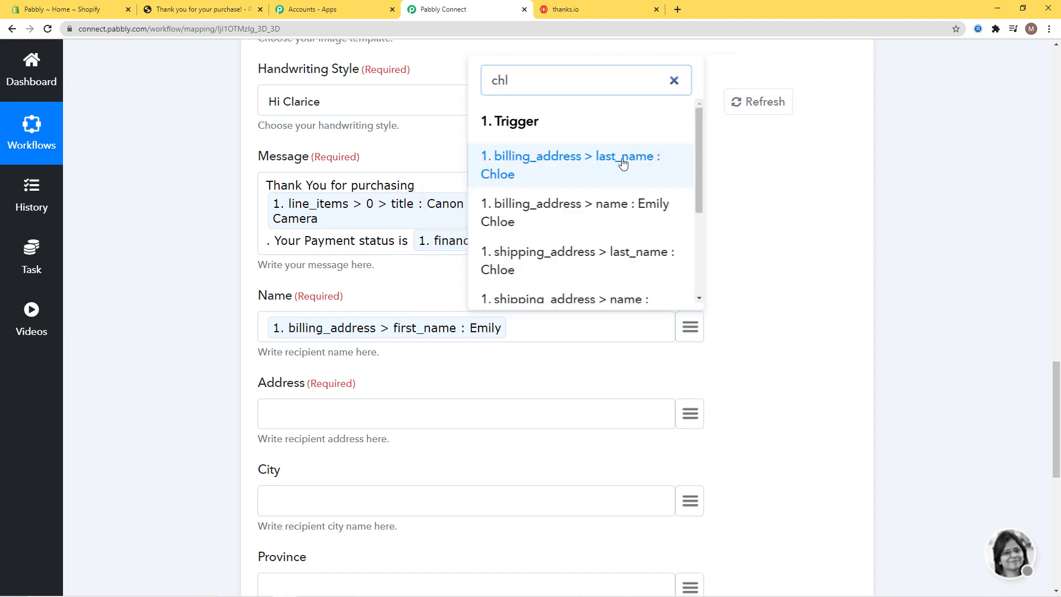
{"action": "left_click", "coordinate": [624, 164]}
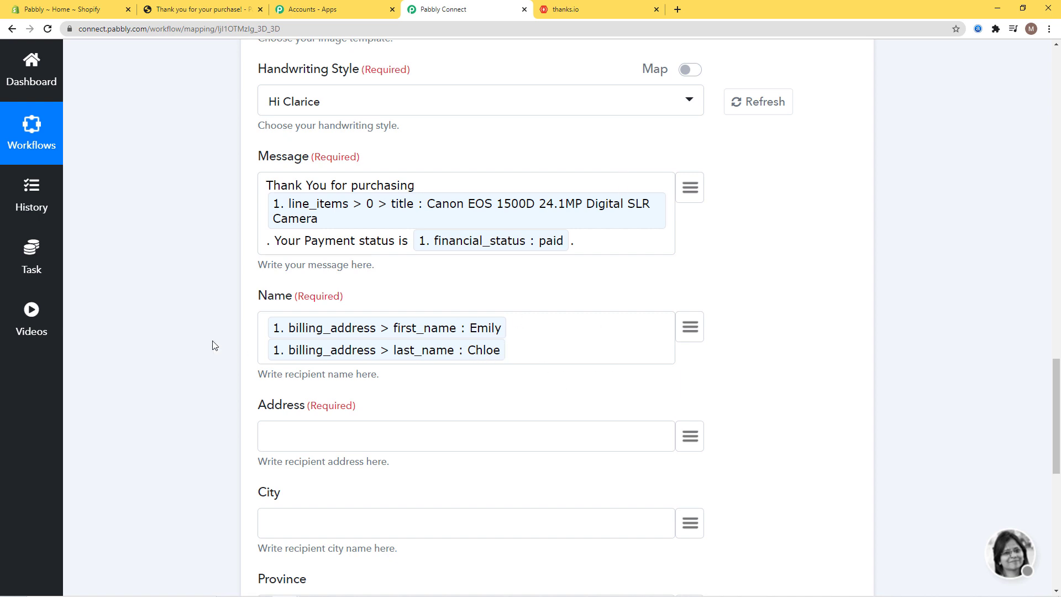
- Map the billing address1 into the Address field
{"action": "scroll", "coordinate": [857, 329], "scroll_direction": "down", "scroll_amount": 3}
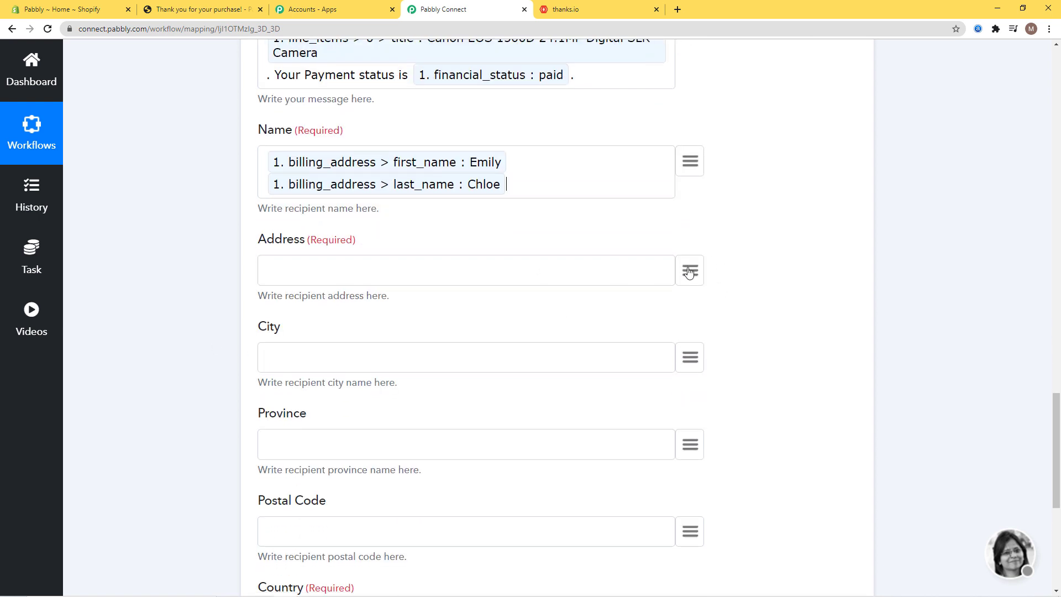
{"action": "left_click", "coordinate": [689, 271]}
{"action": "type", "text": "addre"}
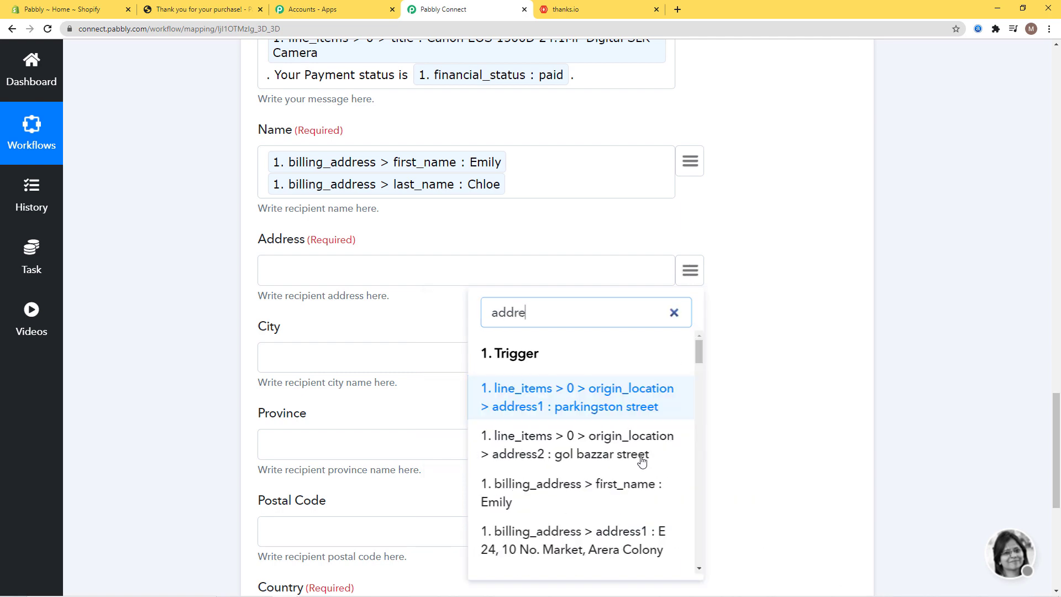
{"action": "scroll", "coordinate": [641, 461], "scroll_direction": "down", "scroll_amount": 3}
{"action": "left_click", "coordinate": [636, 387]}
{"action": "scroll", "coordinate": [888, 343], "scroll_direction": "down", "scroll_amount": 6}
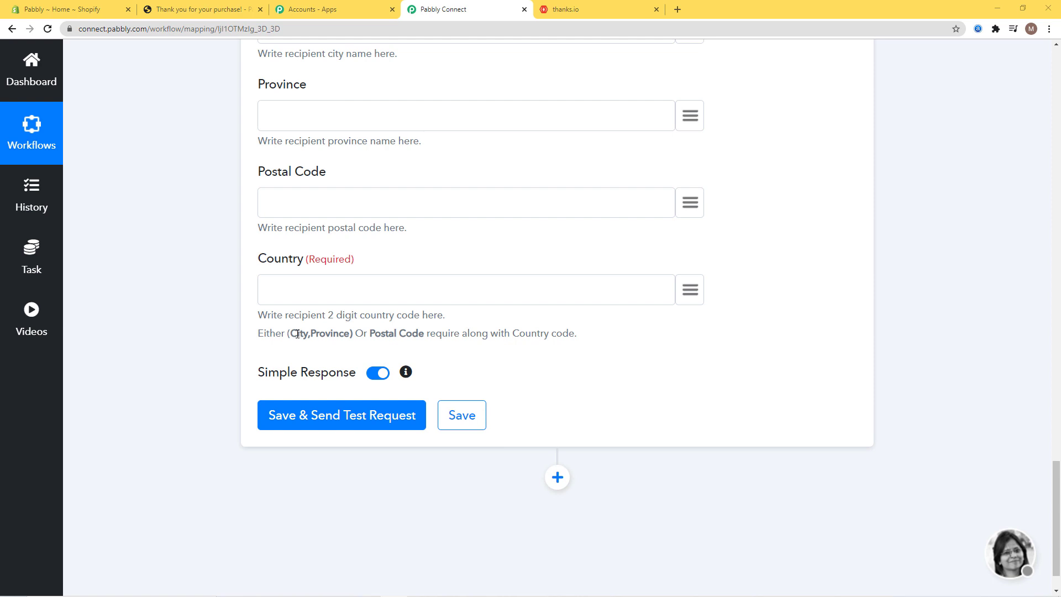
- Review the City, Province, Postal Code and country code requirement notes
{"action": "left_click_drag", "start_coordinate": [297, 334], "coordinate": [345, 334]}
{"action": "left_click_drag", "start_coordinate": [525, 334], "coordinate": [573, 334]}
{"action": "left_click", "coordinate": [645, 349]}
{"action": "left_click_drag", "start_coordinate": [392, 334], "coordinate": [411, 332]}
{"action": "left_click_drag", "start_coordinate": [528, 334], "coordinate": [563, 334]}
{"action": "left_click", "coordinate": [619, 352]}
{"action": "left_click_drag", "start_coordinate": [291, 334], "coordinate": [337, 337]}
{"action": "left_click", "coordinate": [683, 334]}
{"action": "scroll", "coordinate": [788, 360], "scroll_direction": "up", "scroll_amount": 4}
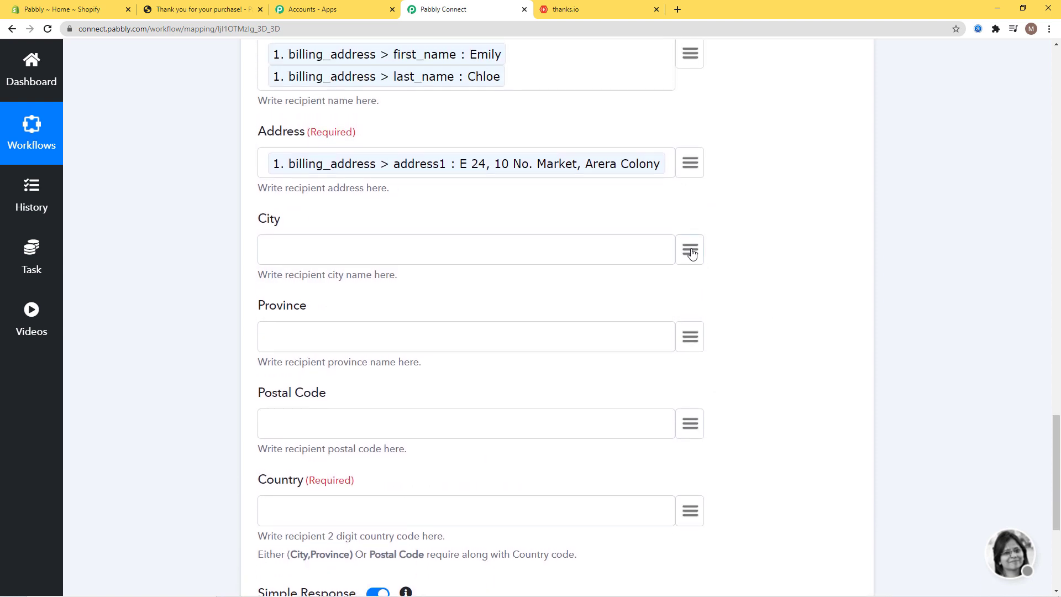
- Map the customer's default city and province into the City and Province fields
{"action": "left_click", "coordinate": [691, 252]}
{"action": "type", "text": "Bhop"}
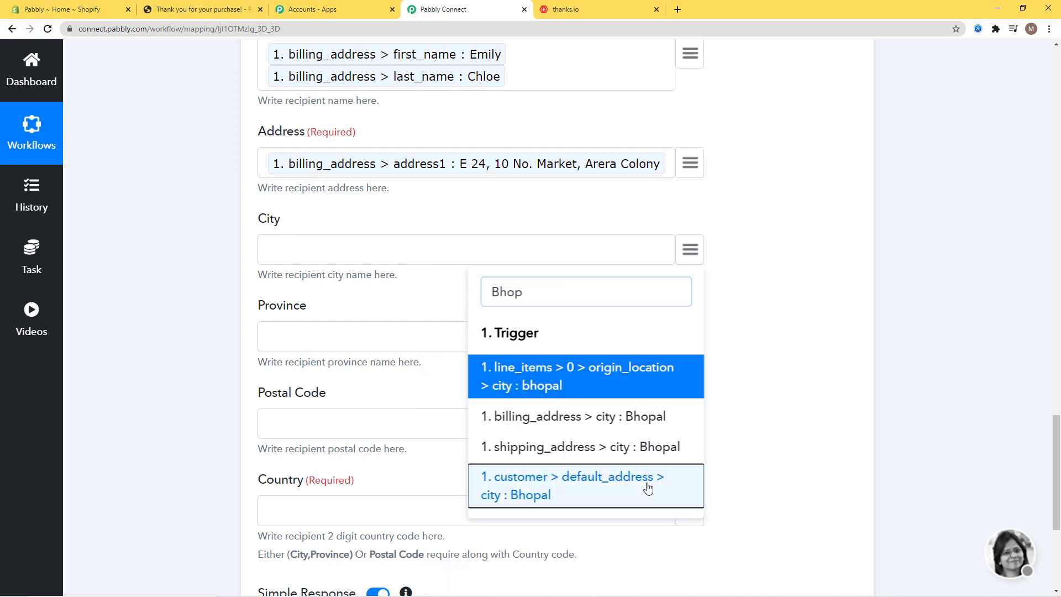
{"action": "left_click", "coordinate": [569, 486]}
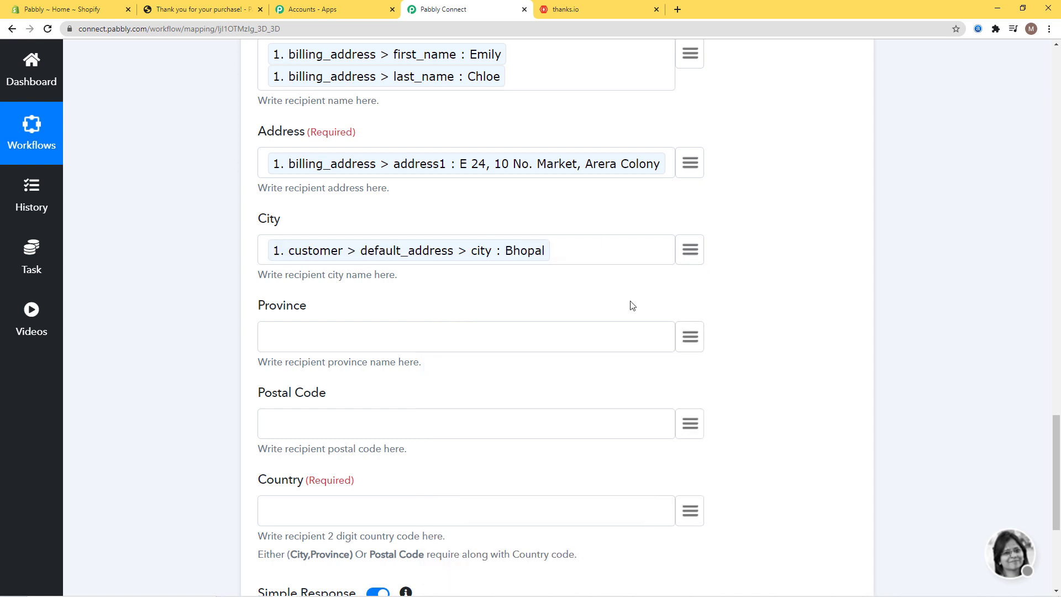
{"action": "left_click", "coordinate": [691, 338]}
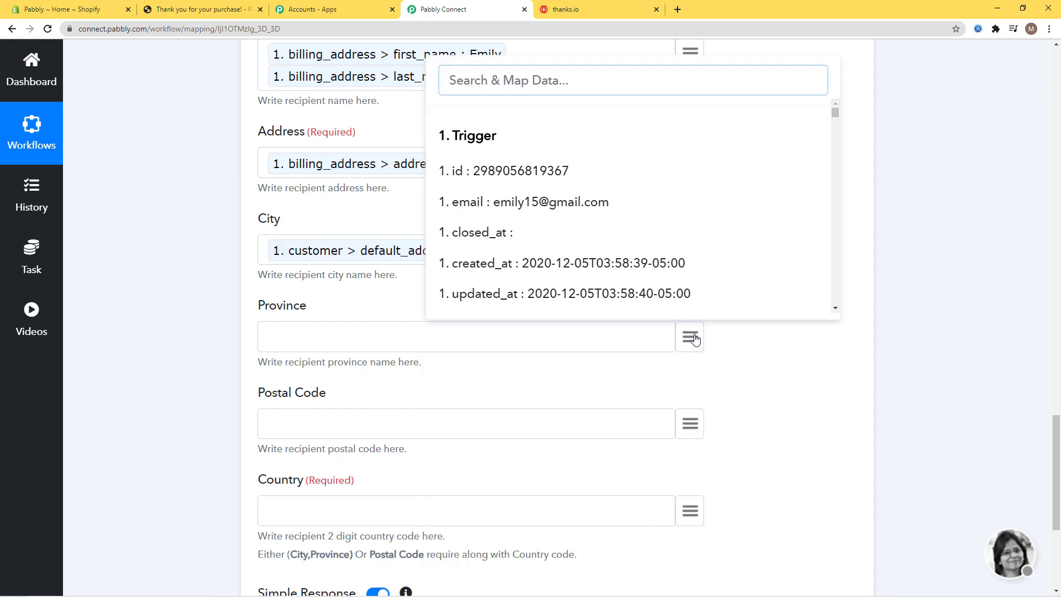
{"action": "type", "text": "Pro"}
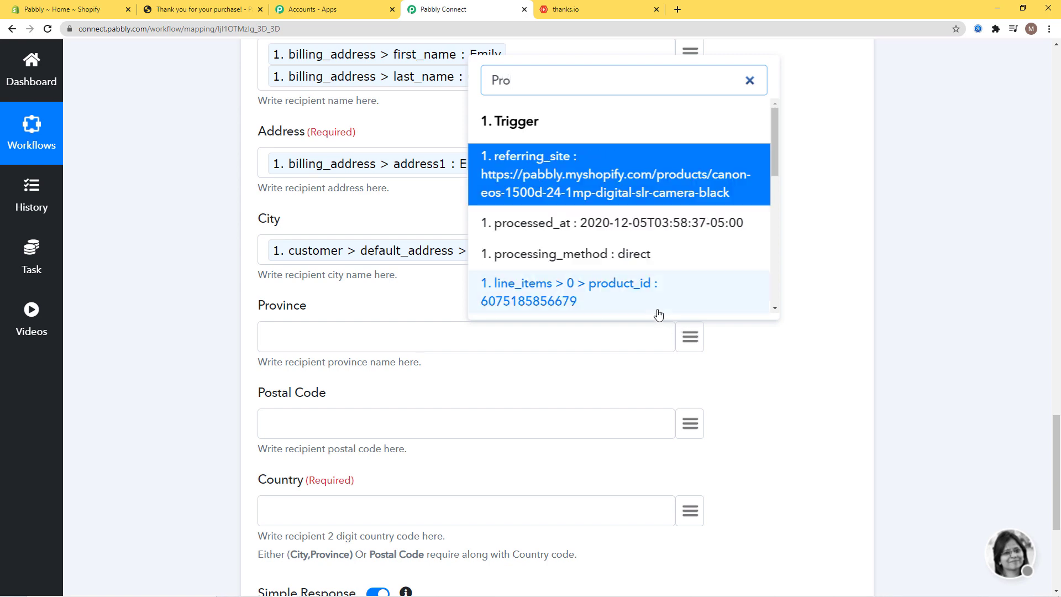
{"action": "type", "text": "vin"}
{"action": "scroll", "coordinate": [628, 253], "scroll_direction": "down", "scroll_amount": 2}
{"action": "left_click", "coordinate": [599, 250]}
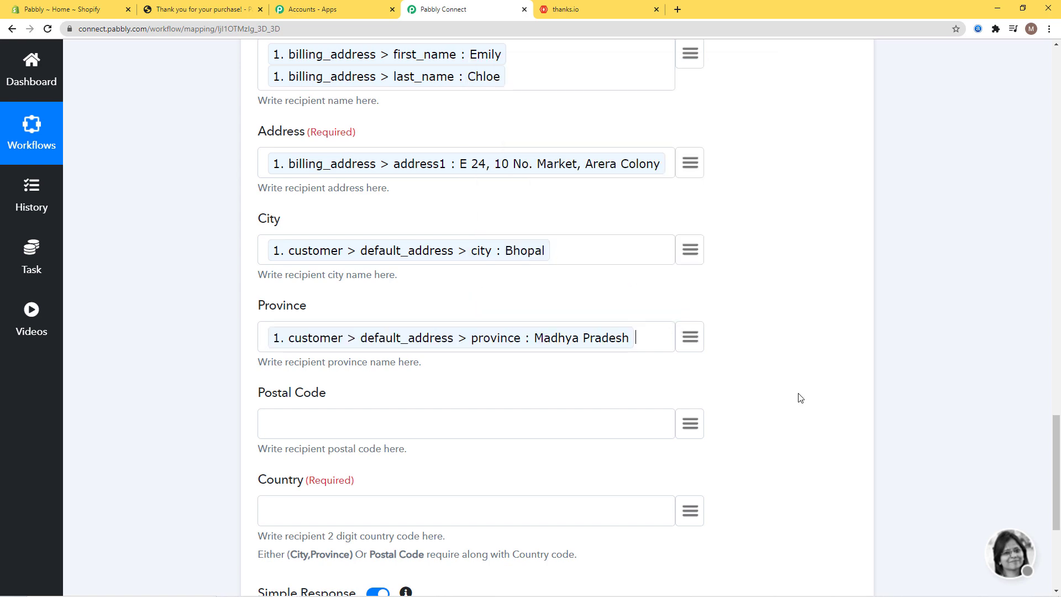
- Map the customer's default country_code into the Country field
{"action": "scroll", "coordinate": [801, 397], "scroll_direction": "down", "scroll_amount": 2}
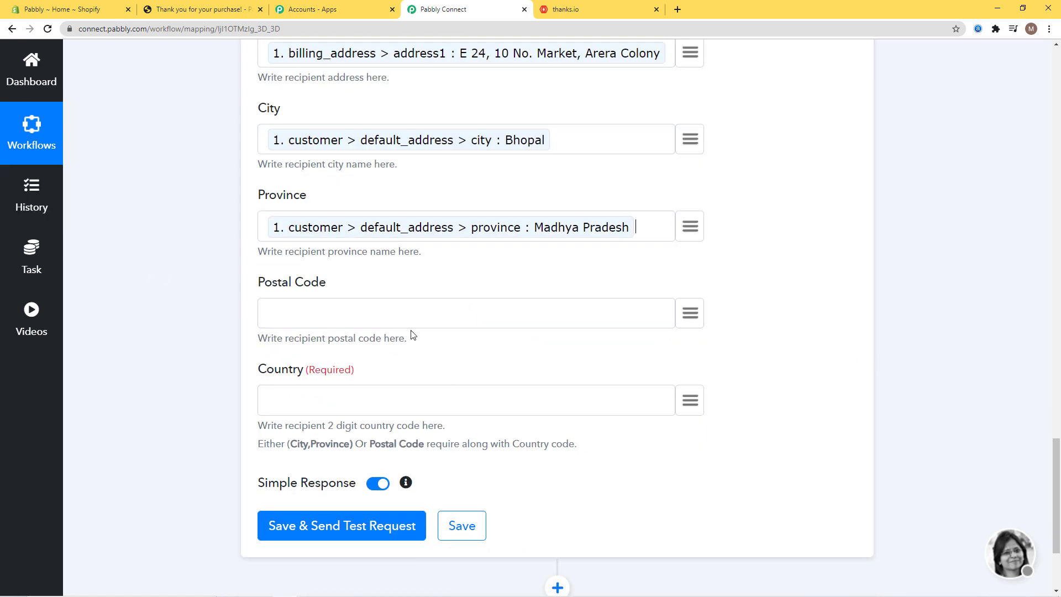
{"action": "left_click", "coordinate": [690, 400]}
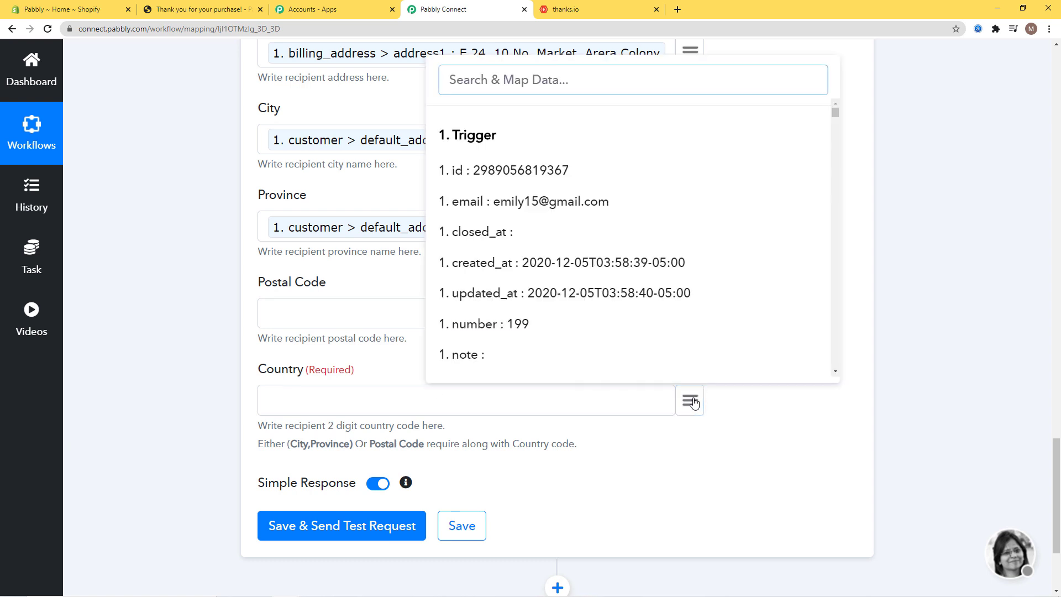
{"action": "type", "text": "Country"}
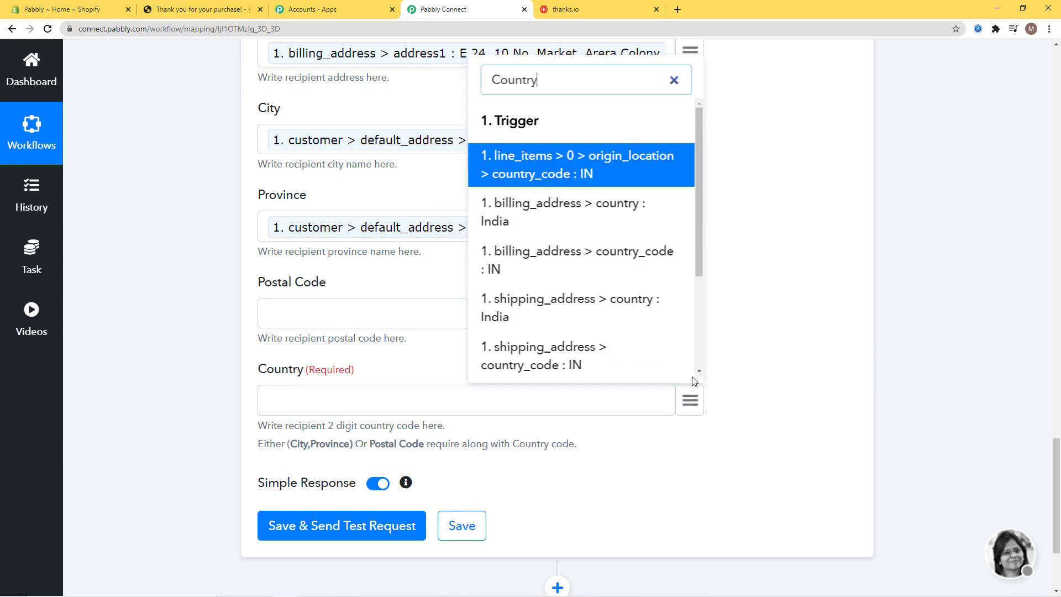
{"action": "scroll", "coordinate": [601, 303], "scroll_direction": "down", "scroll_amount": 3}
{"action": "left_click", "coordinate": [602, 304]}
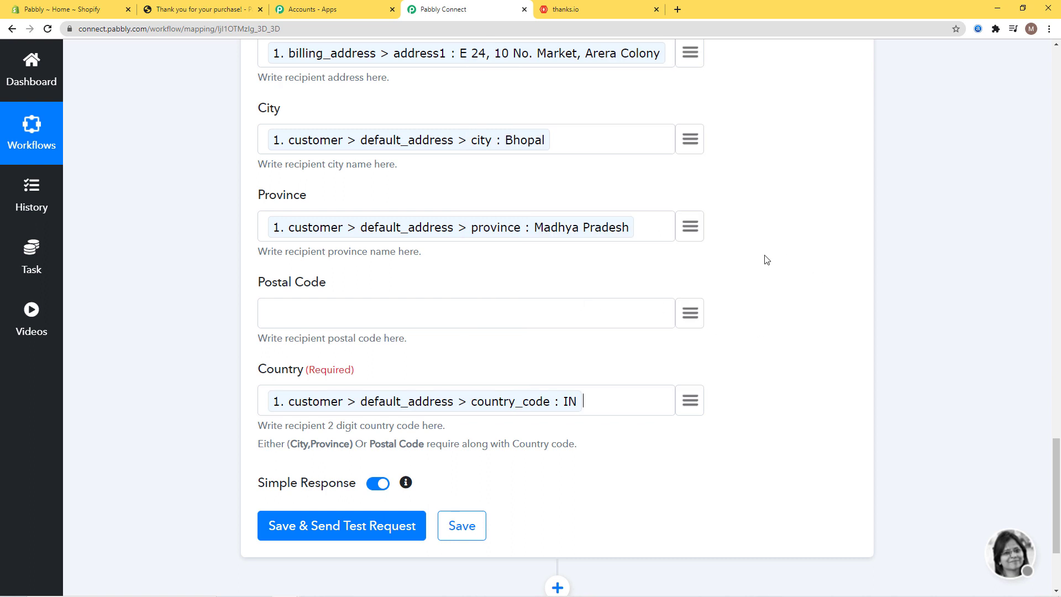
- Send a test request to Thanks.io, review the postcard API response, and save the action
{"action": "left_click", "coordinate": [344, 526]}
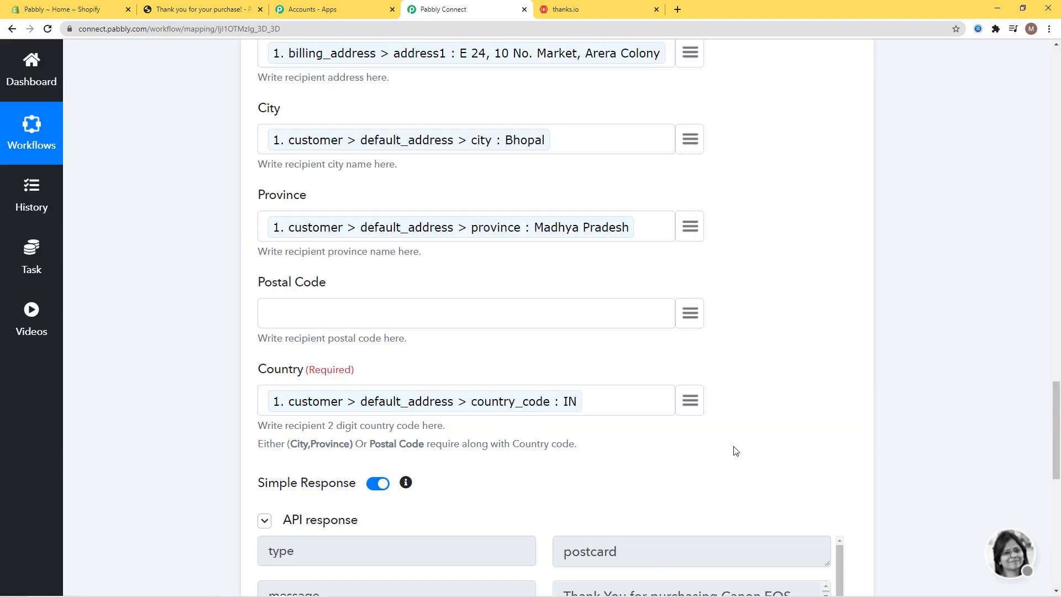
{"action": "scroll", "coordinate": [847, 421], "scroll_direction": "down", "scroll_amount": 1}
{"action": "scroll", "coordinate": [847, 421], "scroll_direction": "down", "scroll_amount": 2}
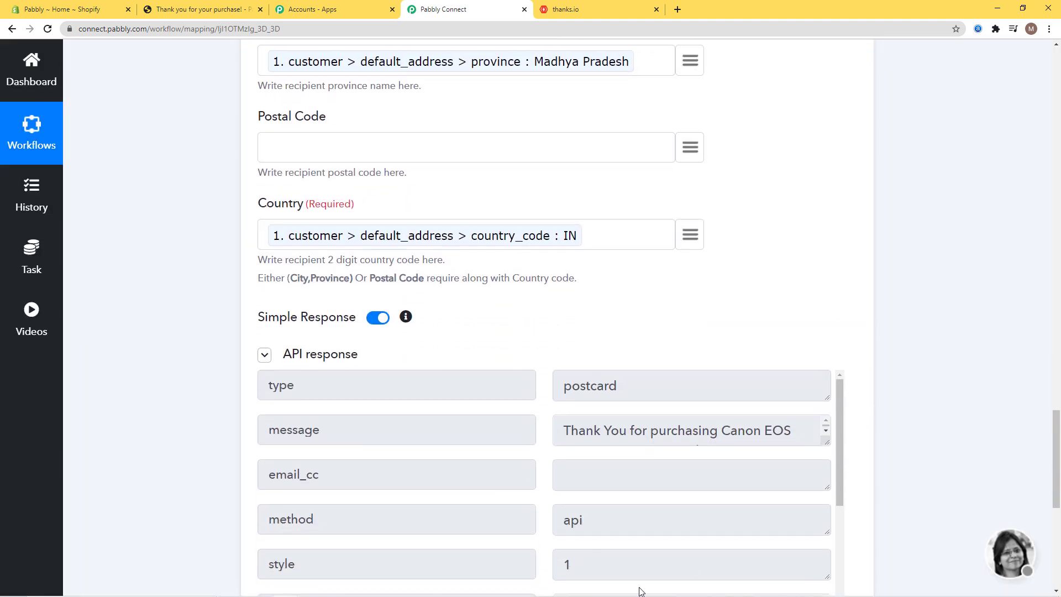
{"action": "scroll", "coordinate": [941, 353], "scroll_direction": "down", "scroll_amount": 2}
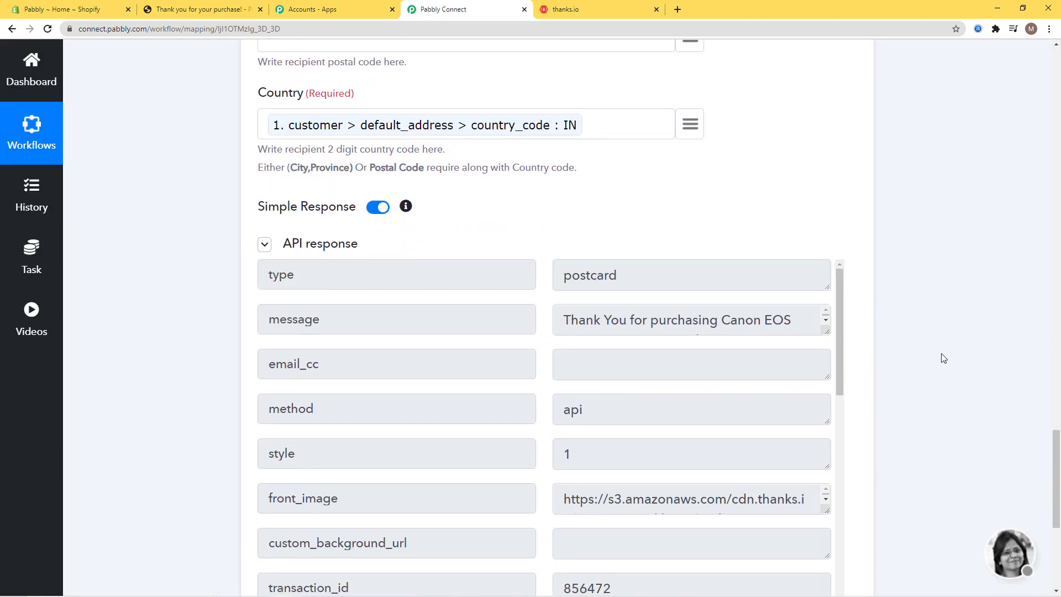
{"action": "scroll", "coordinate": [941, 358], "scroll_direction": "down", "scroll_amount": 5}
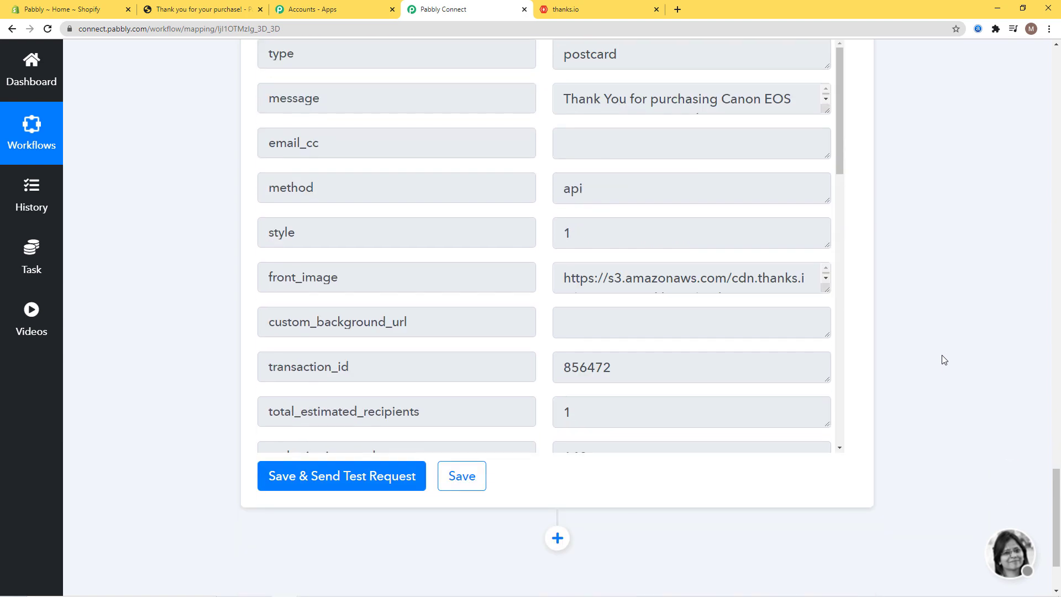
{"action": "left_click", "coordinate": [480, 367]}
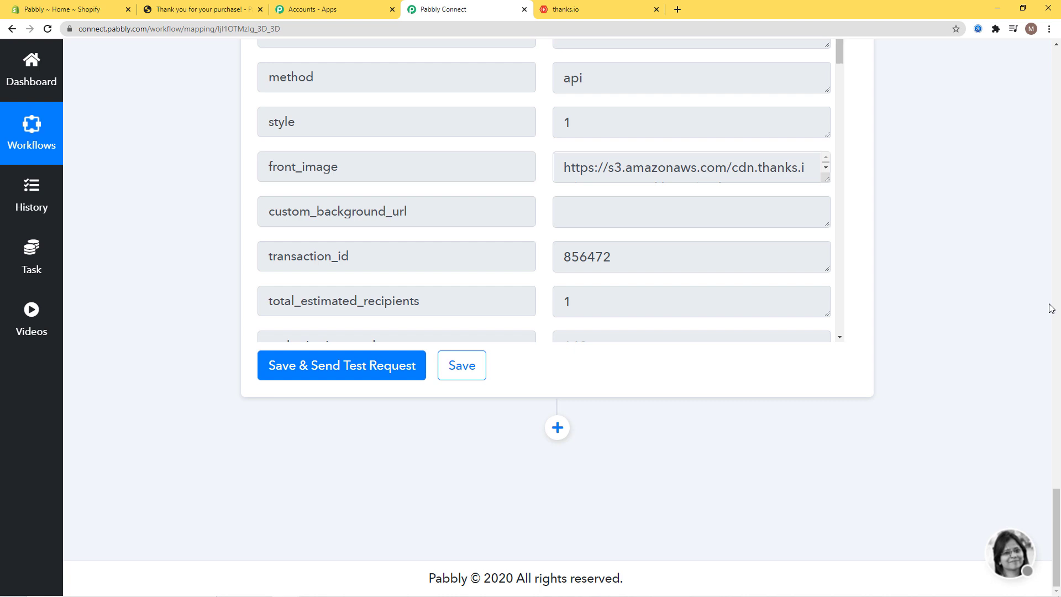
{"action": "left_click", "coordinate": [596, 11]}
- Preview the newest thanks.io postcard order thanking for the Canon EOS 1500D, then return to Order History
{"action": "left_click", "coordinate": [598, 10]}
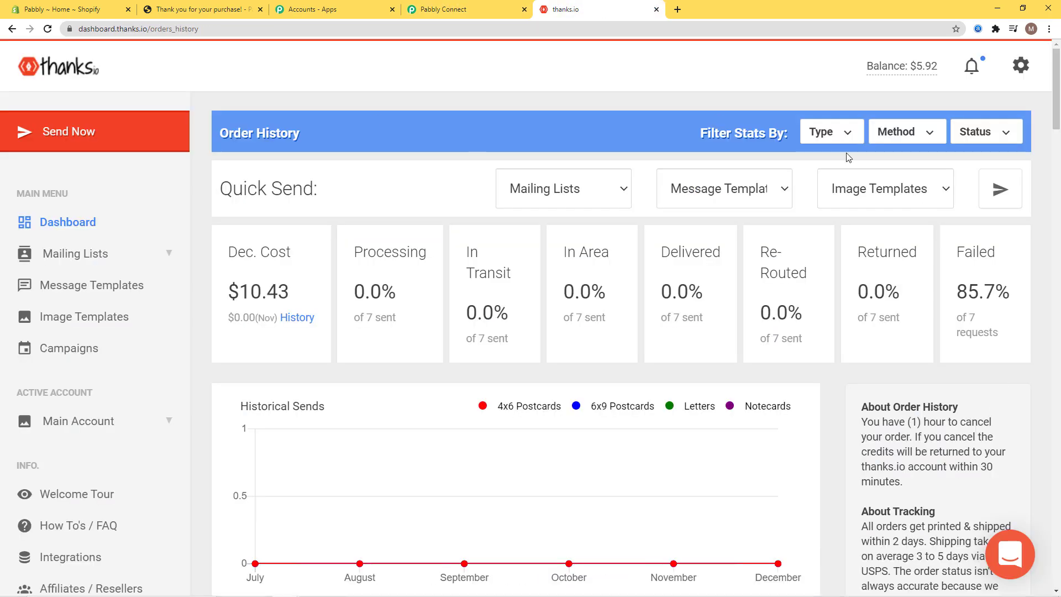
{"action": "scroll", "coordinate": [690, 314], "scroll_direction": "down", "scroll_amount": 8}
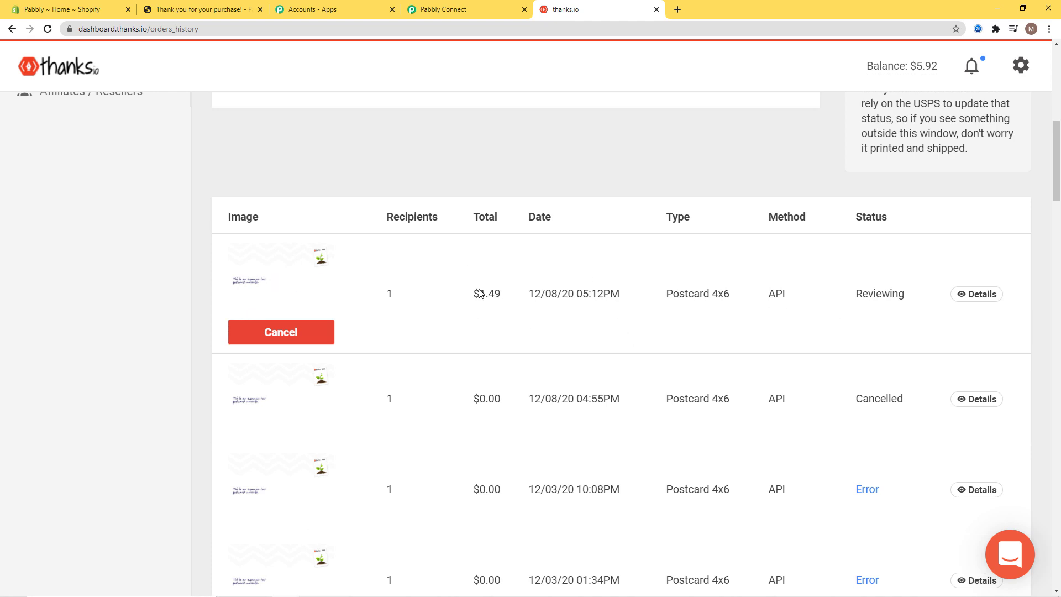
{"action": "left_click", "coordinate": [279, 291]}
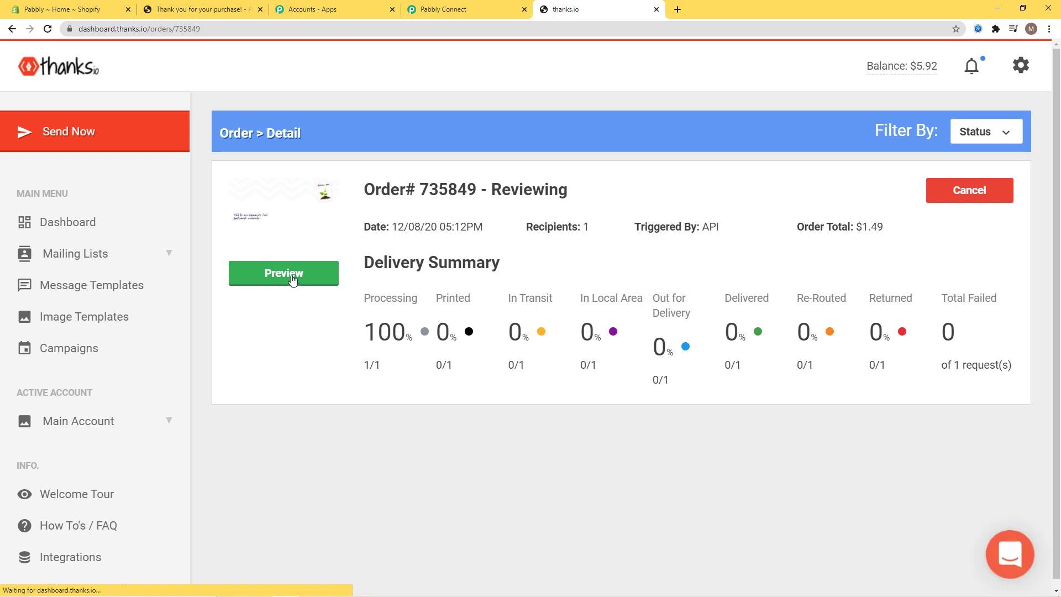
{"action": "left_click", "coordinate": [293, 279]}
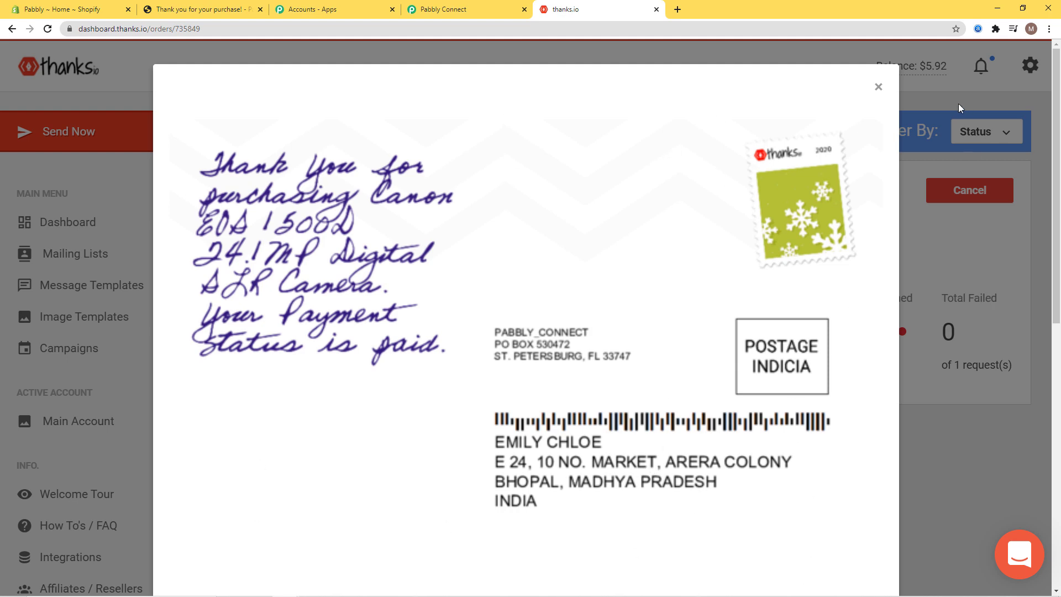
{"action": "left_click", "coordinate": [878, 86]}
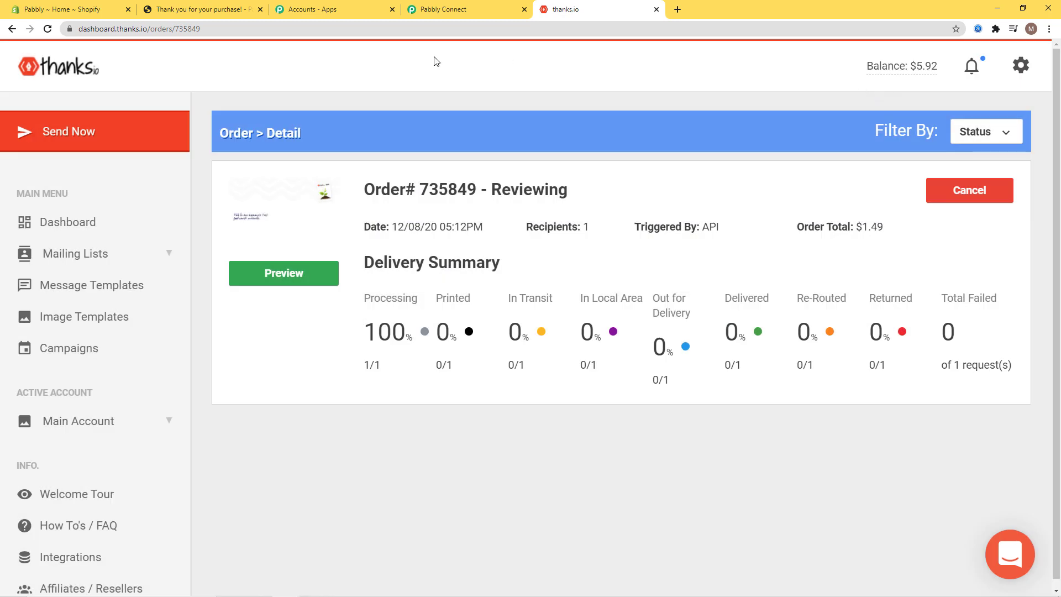
{"action": "left_click", "coordinate": [66, 228]}
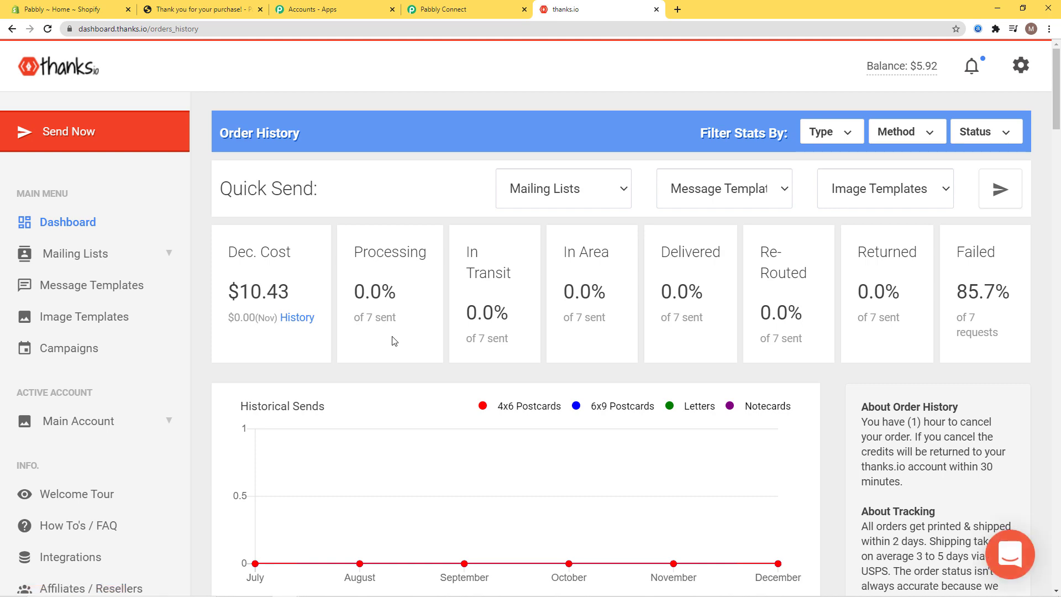
- Go from the order confirmation back to the catalog and Buy It Now on Pure Cotton Wearables
{"action": "left_click", "coordinate": [190, 10]}
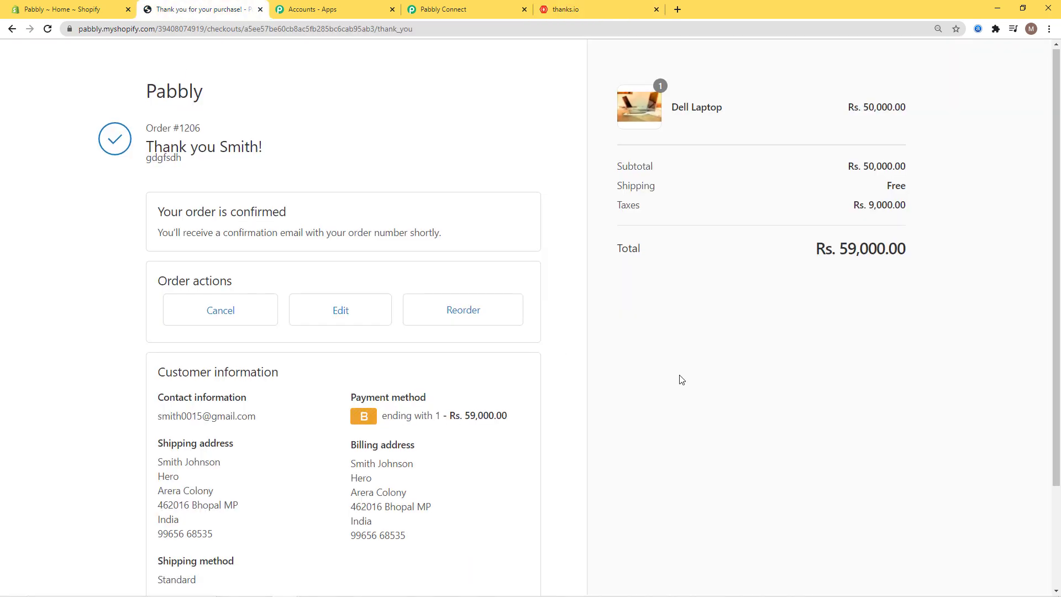
{"action": "scroll", "coordinate": [677, 379], "scroll_direction": "down", "scroll_amount": 3}
{"action": "left_click", "coordinate": [452, 513]}
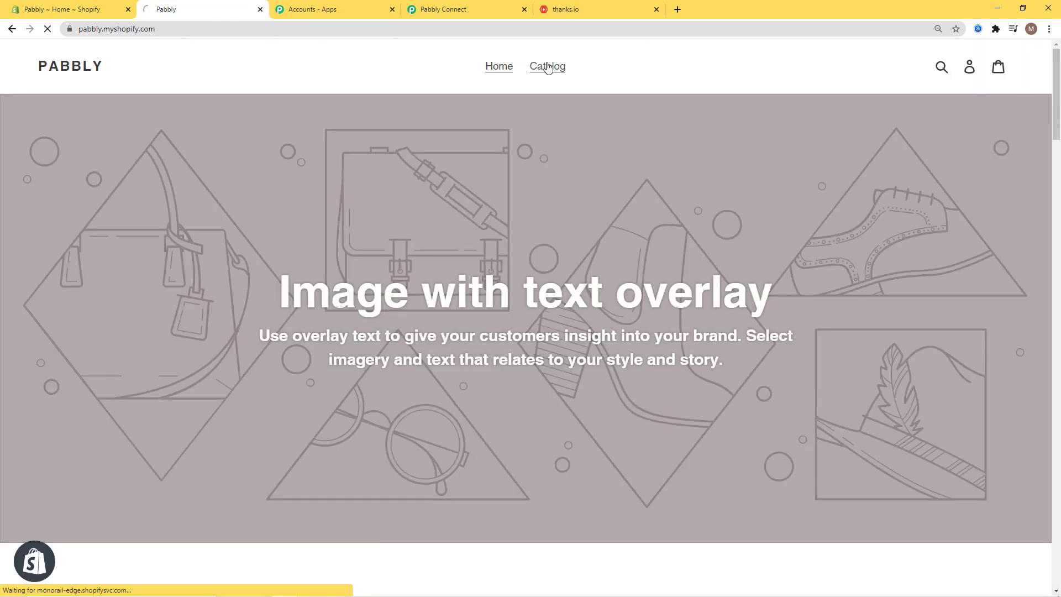
{"action": "left_click", "coordinate": [547, 67]}
{"action": "scroll", "coordinate": [513, 543], "scroll_direction": "down", "scroll_amount": 4}
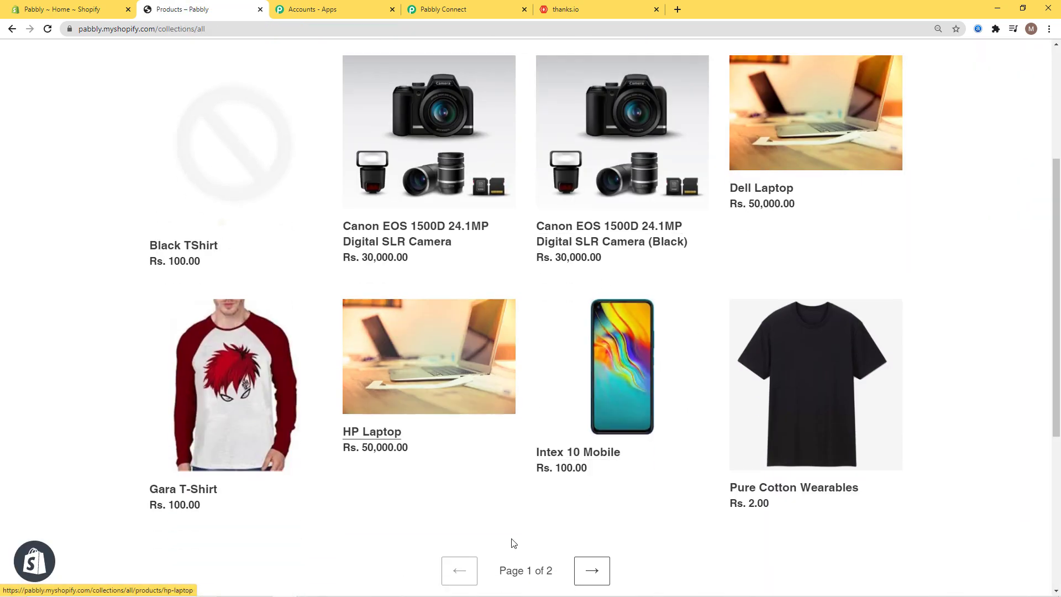
{"action": "left_click", "coordinate": [833, 409]}
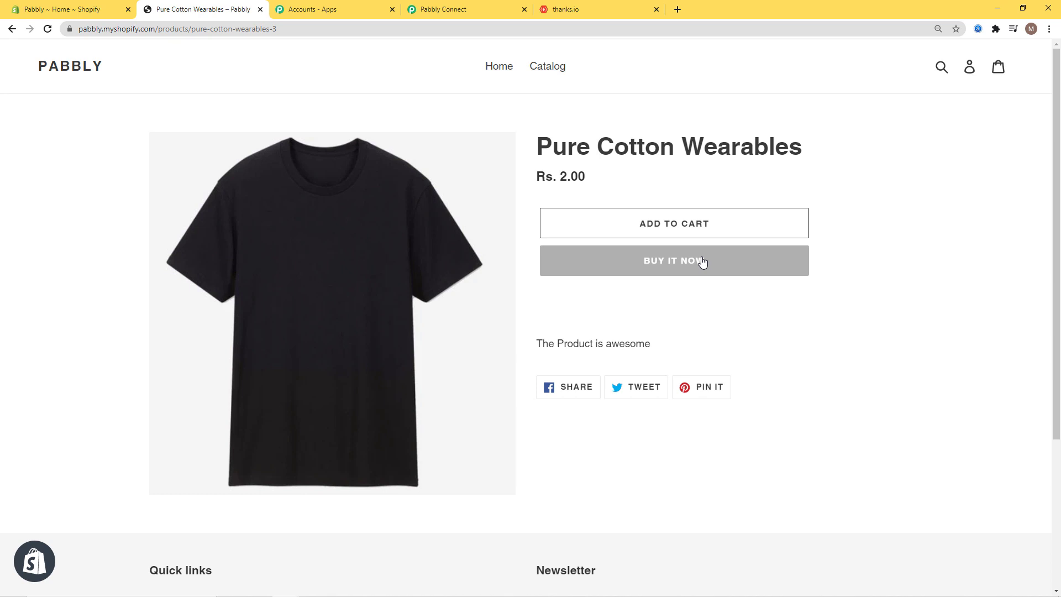
{"action": "left_click", "coordinate": [703, 262]}
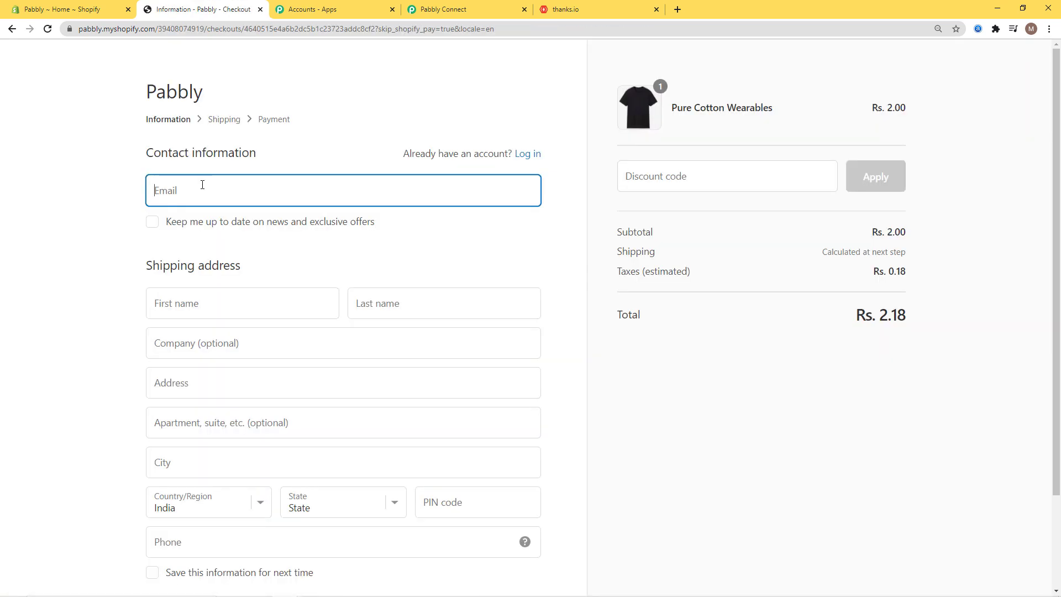
- Enter the customer's contact e-mail and first and last name at checkout
{"action": "left_click", "coordinate": [198, 187]}
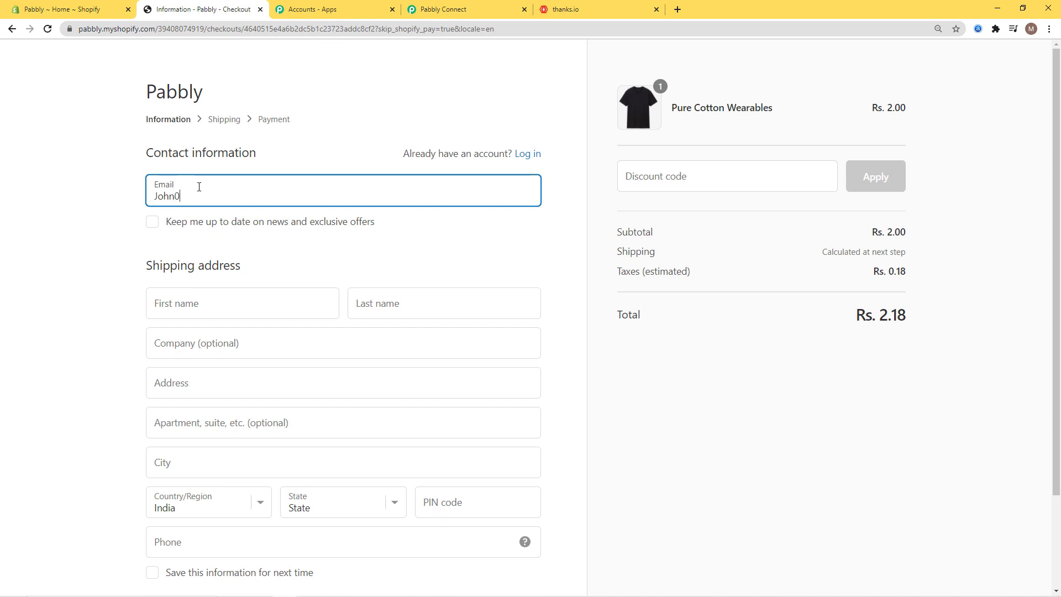
{"action": "left_click", "coordinate": [190, 304]}
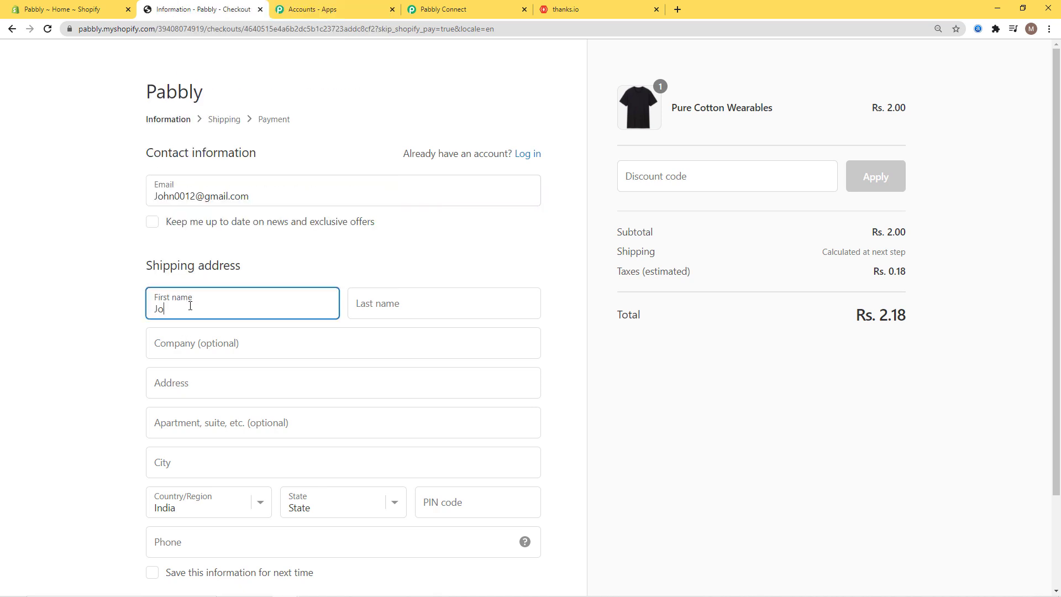
{"action": "left_click", "coordinate": [406, 301]}
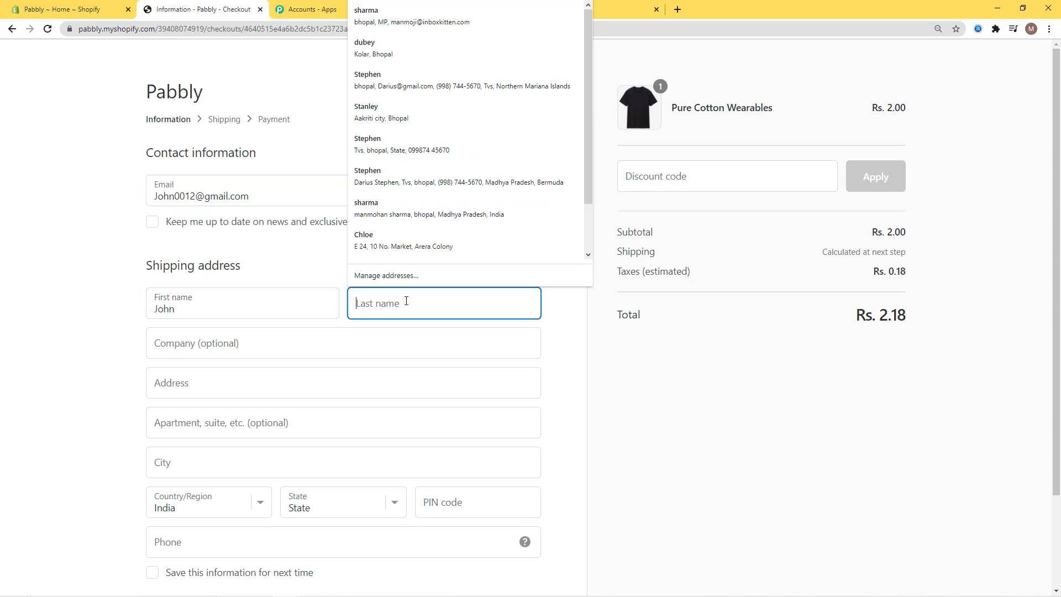
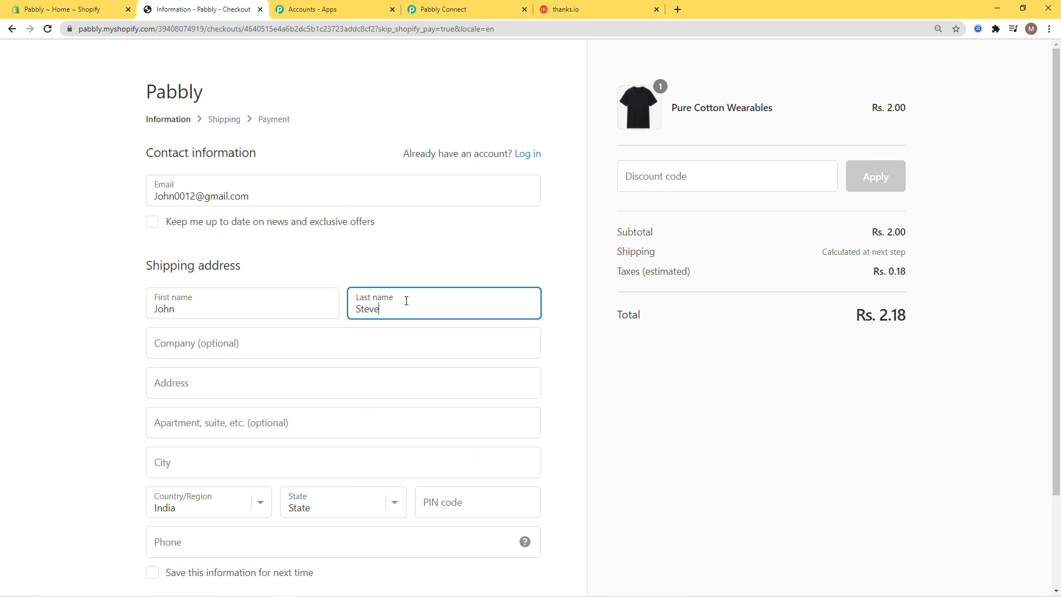
- Fill in the customer's street address, PIN code and phone number
{"action": "left_click", "coordinate": [257, 386]}
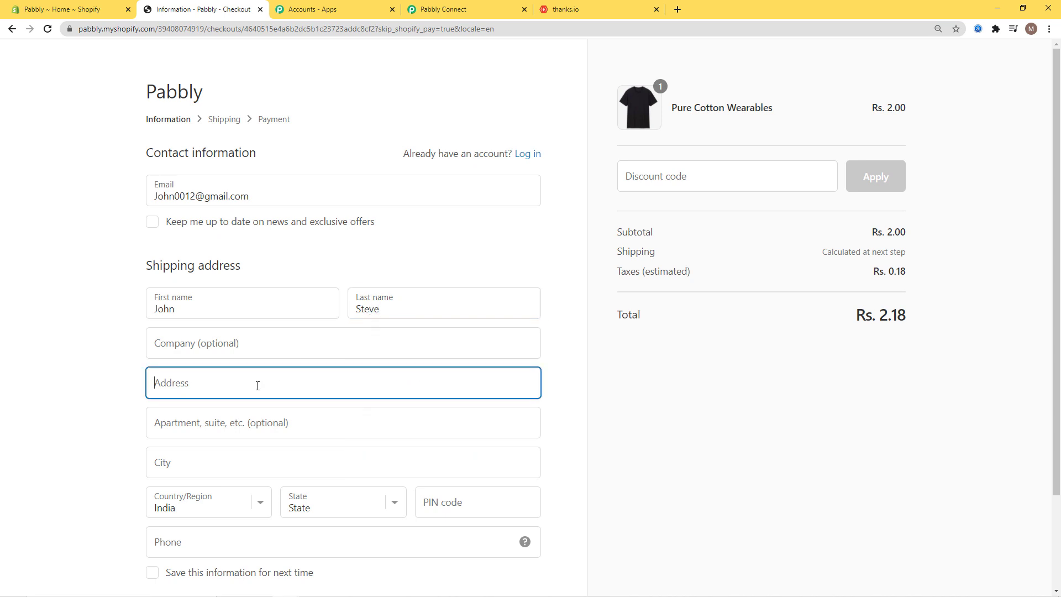
{"action": "type", "text": "Arera Colony"}
{"action": "left_click", "coordinate": [256, 444]}
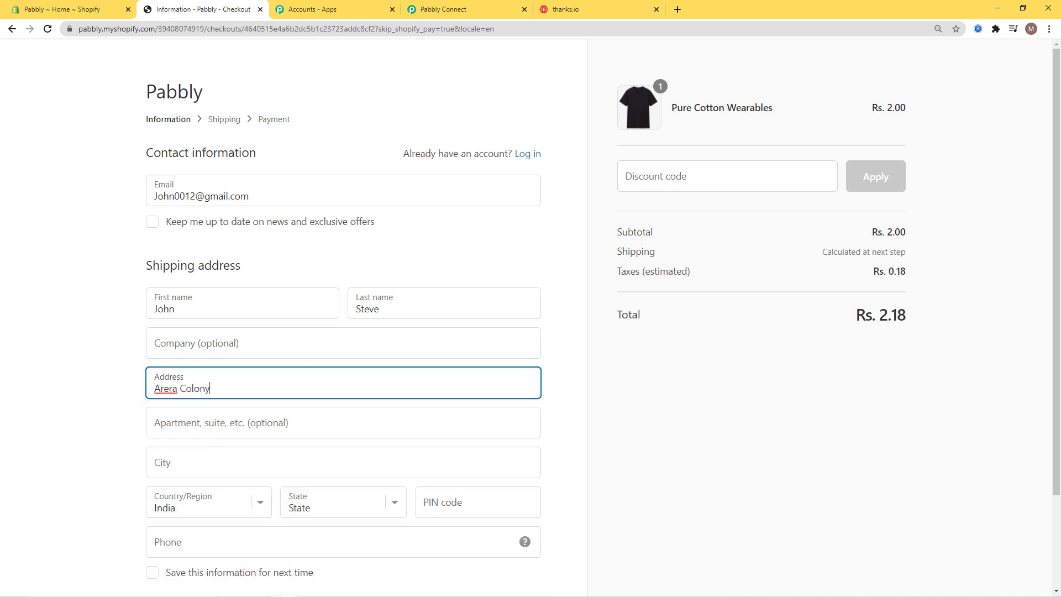
{"action": "scroll", "coordinate": [564, 360], "scroll_direction": "down", "scroll_amount": 2}
{"action": "left_click", "coordinate": [476, 390]}
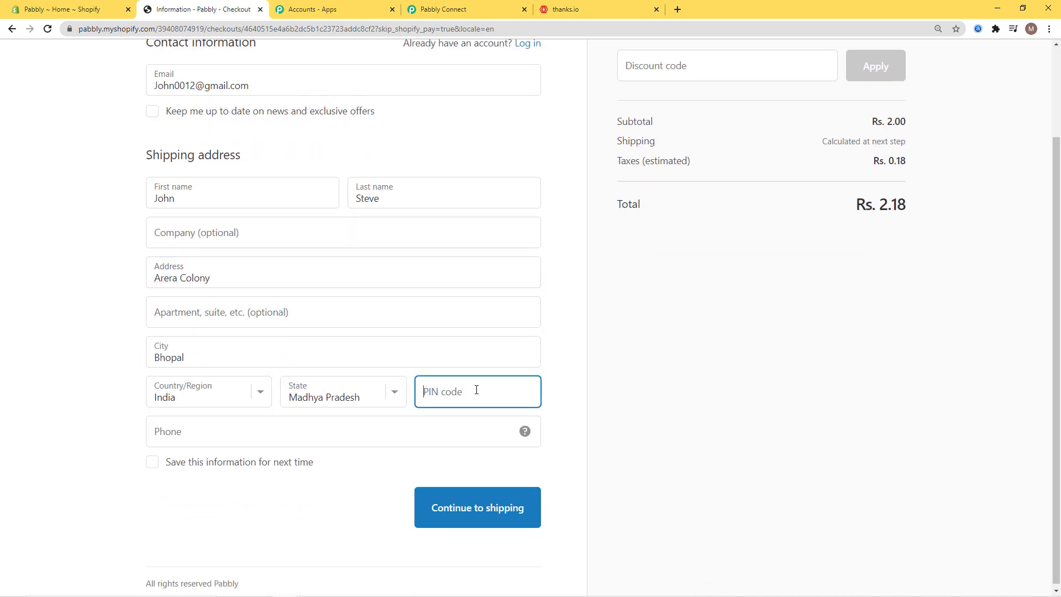
{"action": "type", "text": "462016"}
{"action": "left_click", "coordinate": [347, 434]}
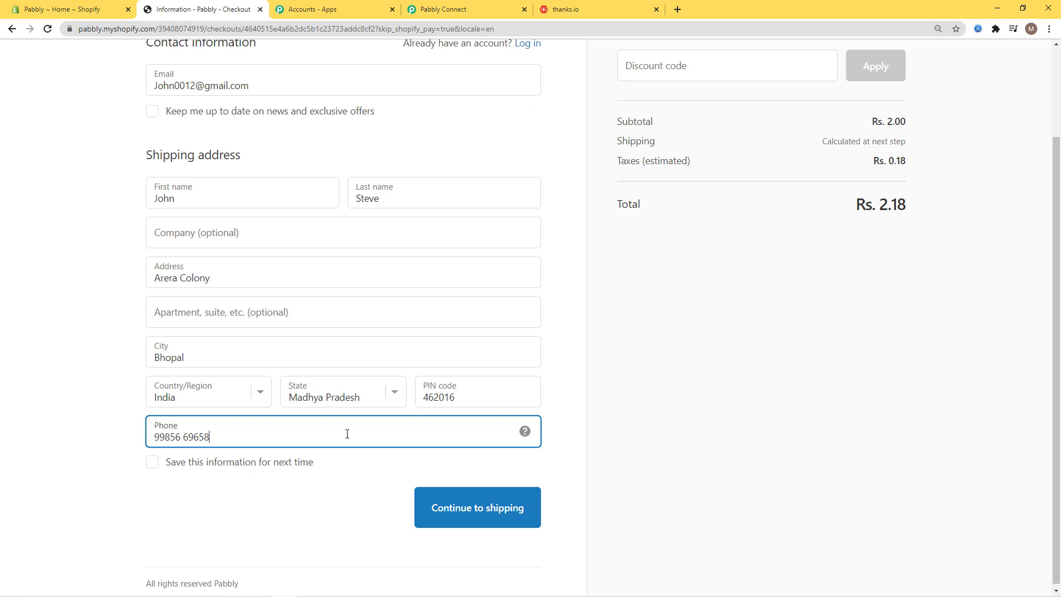
- Continue through shipping, enter the Bogus Gateway test card details, and pay for the order
{"action": "left_click", "coordinate": [479, 508]}
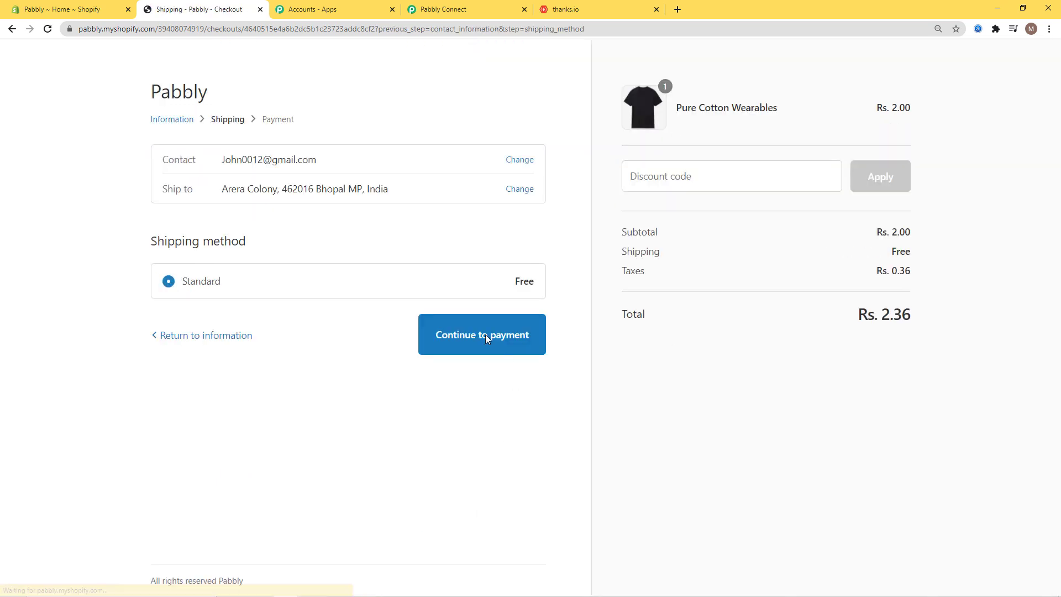
{"action": "left_click", "coordinate": [474, 343]}
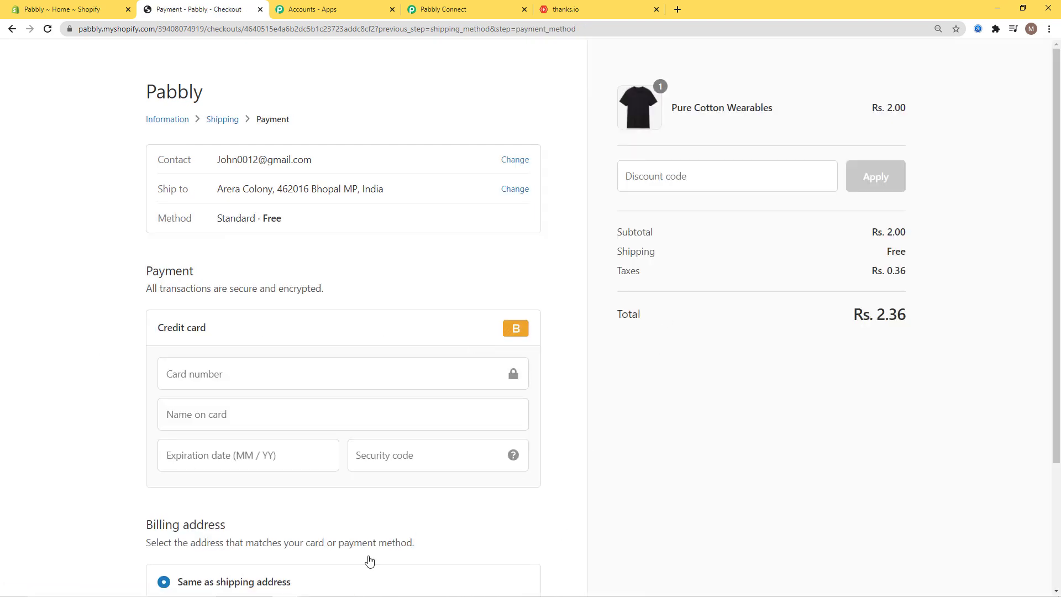
{"action": "left_click", "coordinate": [199, 374]}
{"action": "type", "text": "1"}
{"action": "left_click", "coordinate": [204, 426]}
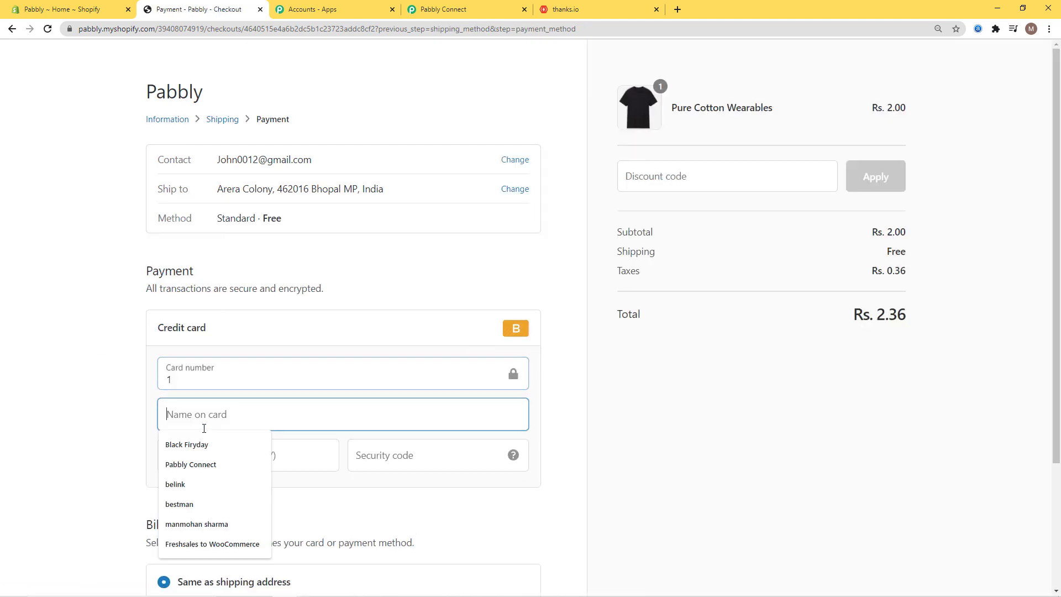
{"action": "type", "text": "Bogus "}
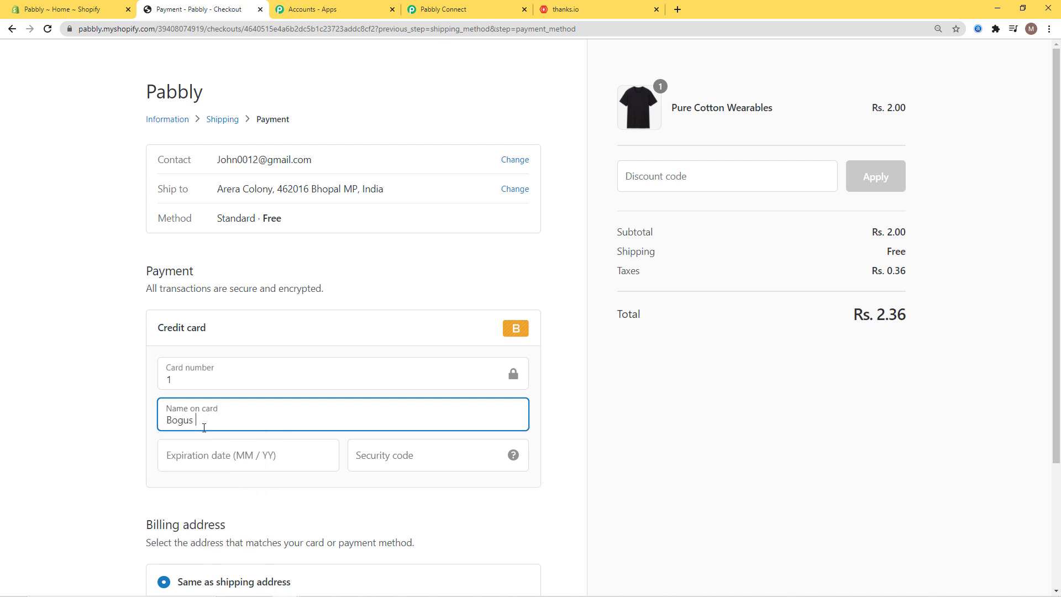
{"action": "type", "text": "Gateway"}
{"action": "left_click", "coordinate": [224, 456]}
{"action": "type", "text": "0235"}
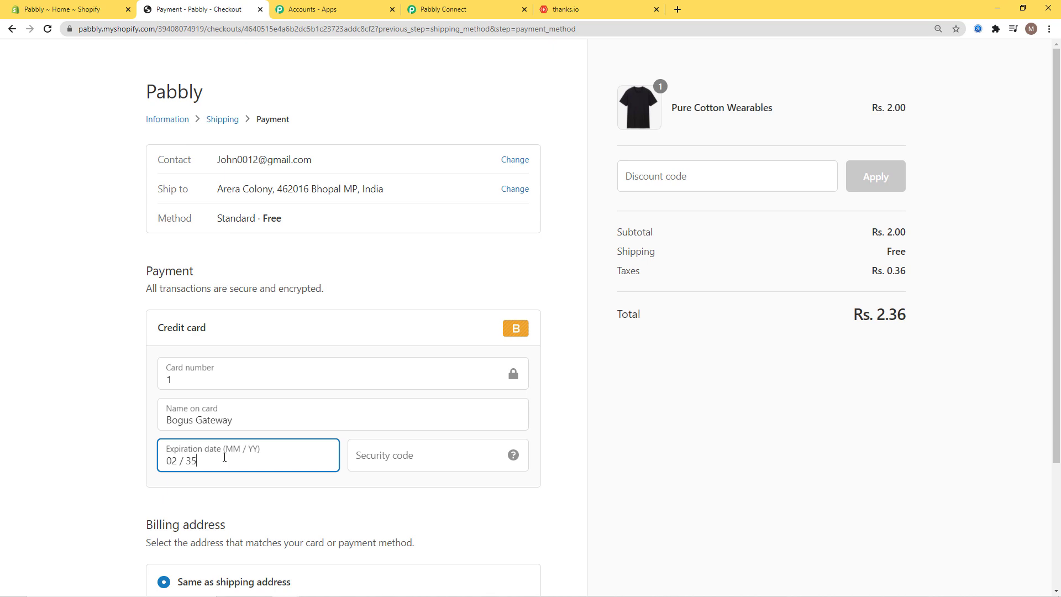
{"action": "left_click", "coordinate": [410, 452]}
{"action": "type", "text": "123"}
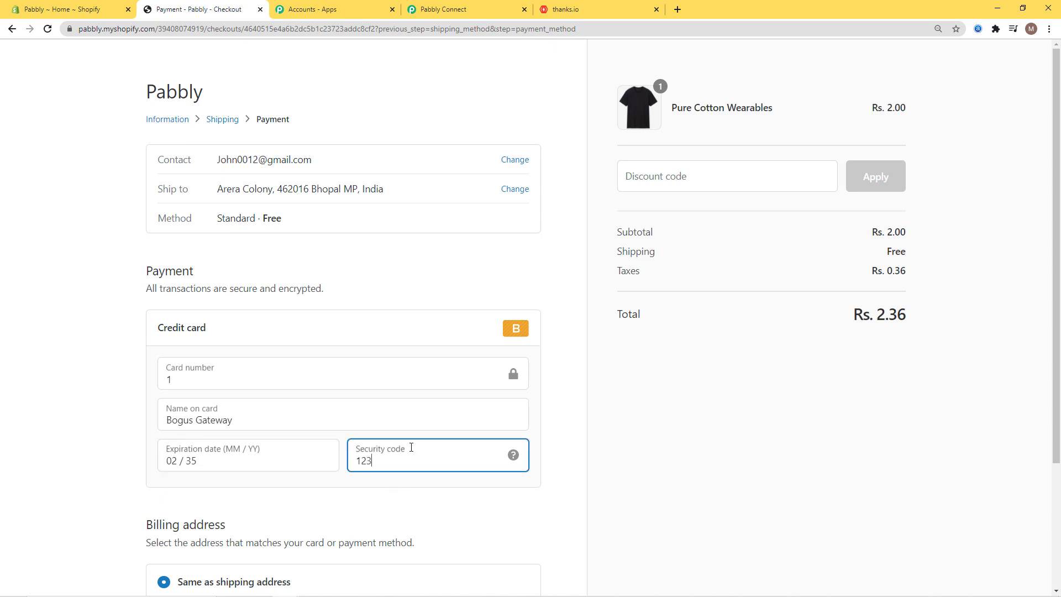
{"action": "scroll", "coordinate": [557, 471], "scroll_direction": "down", "scroll_amount": 2}
{"action": "scroll", "coordinate": [556, 470], "scroll_direction": "down", "scroll_amount": 1}
{"action": "left_click", "coordinate": [505, 504]}
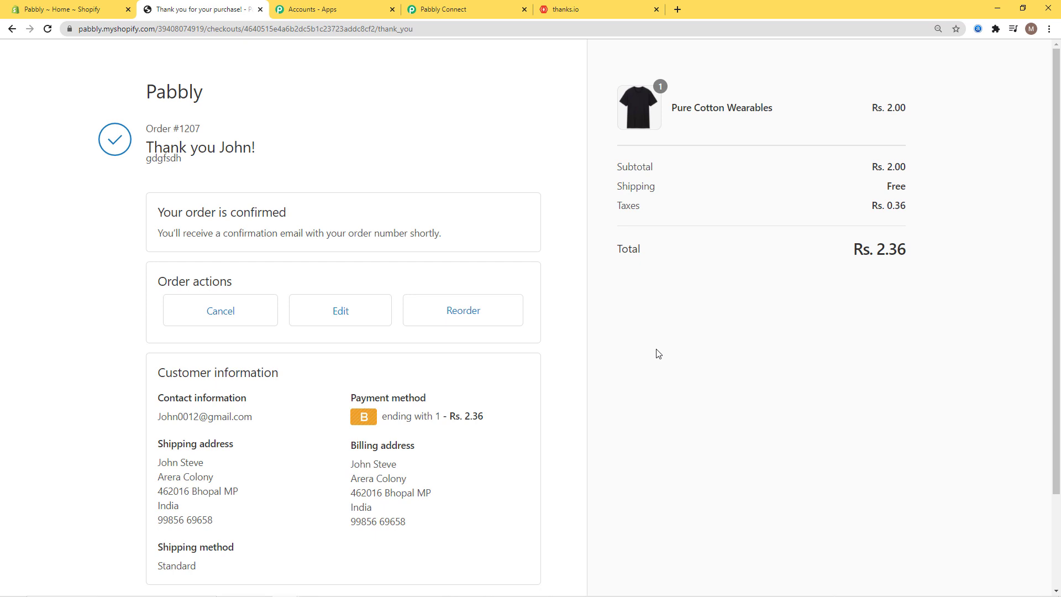
- Reload thanks.io Order History, preview the new Pure Cotton Wearables postcard, then return to Pabbly Connect
{"action": "left_click", "coordinate": [595, 11]}
{"action": "key", "text": "F5"}
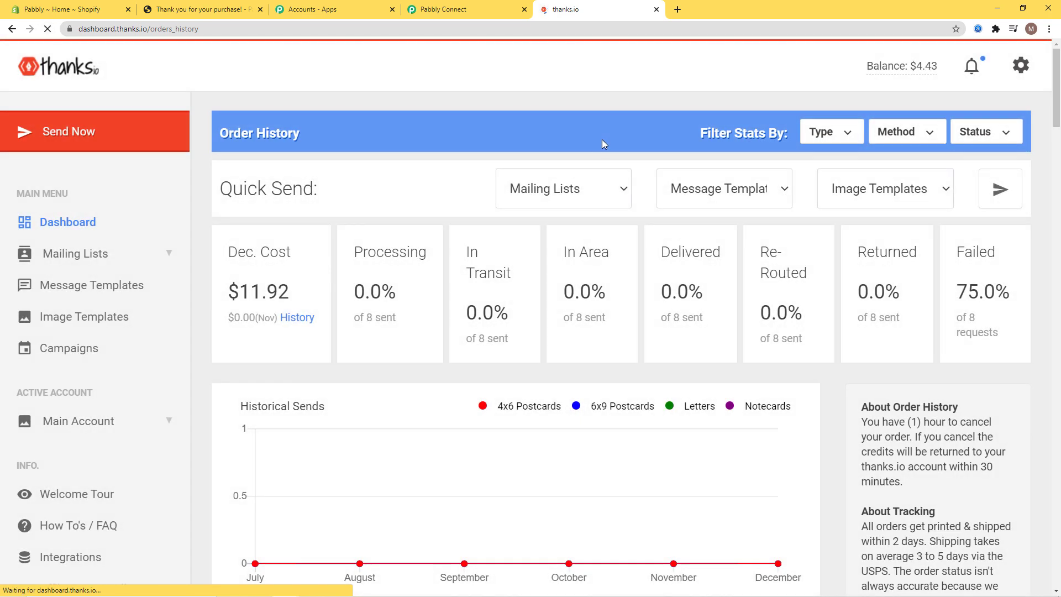
{"action": "scroll", "coordinate": [603, 138], "scroll_direction": "down", "scroll_amount": 9}
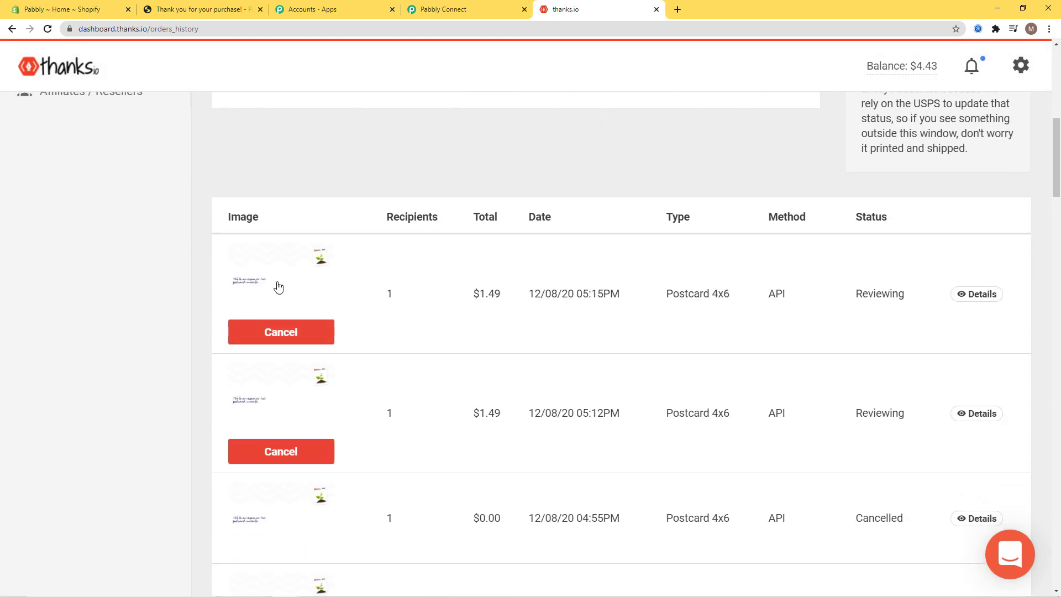
{"action": "left_click", "coordinate": [278, 288]}
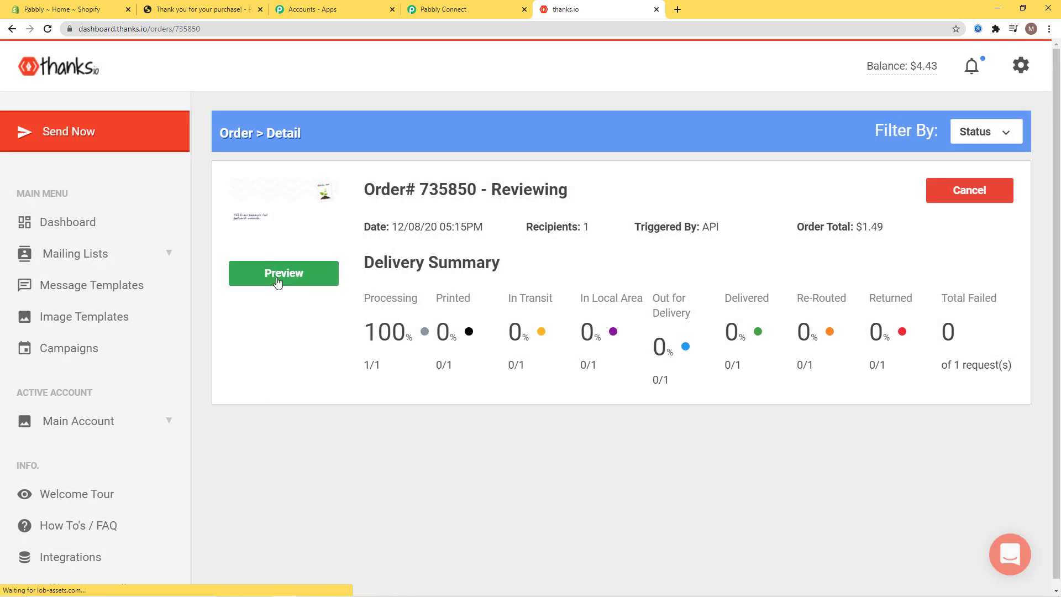
{"action": "left_click", "coordinate": [283, 273]}
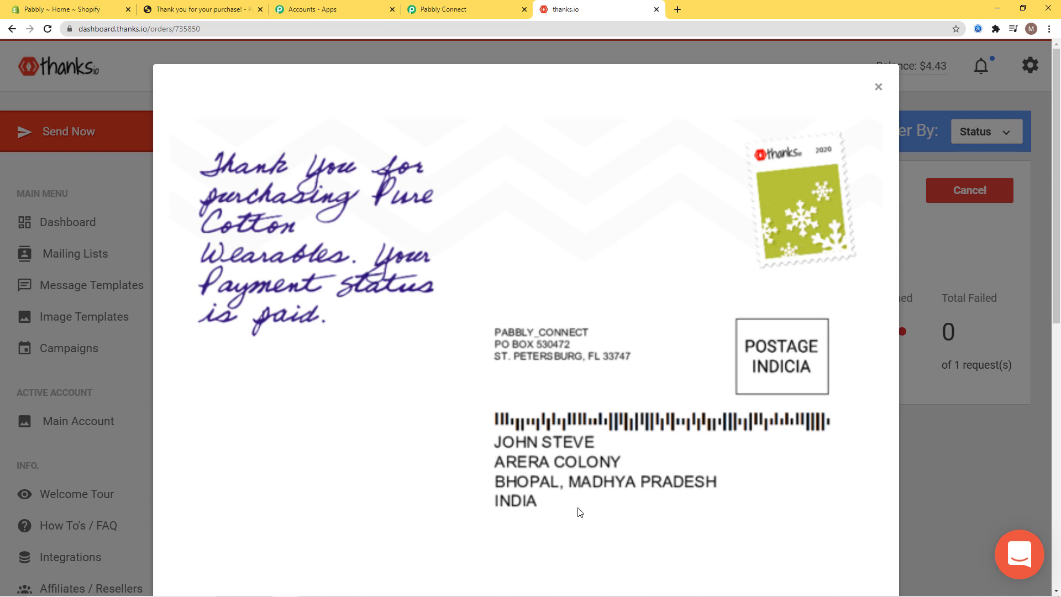
{"action": "left_click", "coordinate": [878, 87]}
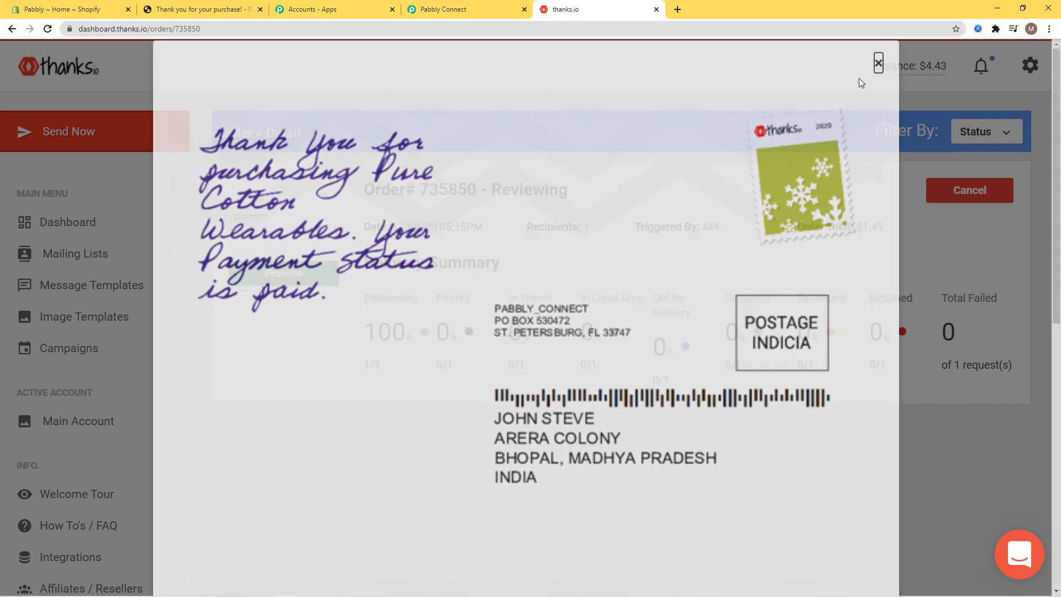
{"action": "left_click", "coordinate": [473, 9]}
{"action": "scroll", "coordinate": [909, 370], "scroll_direction": "up", "scroll_amount": 20}
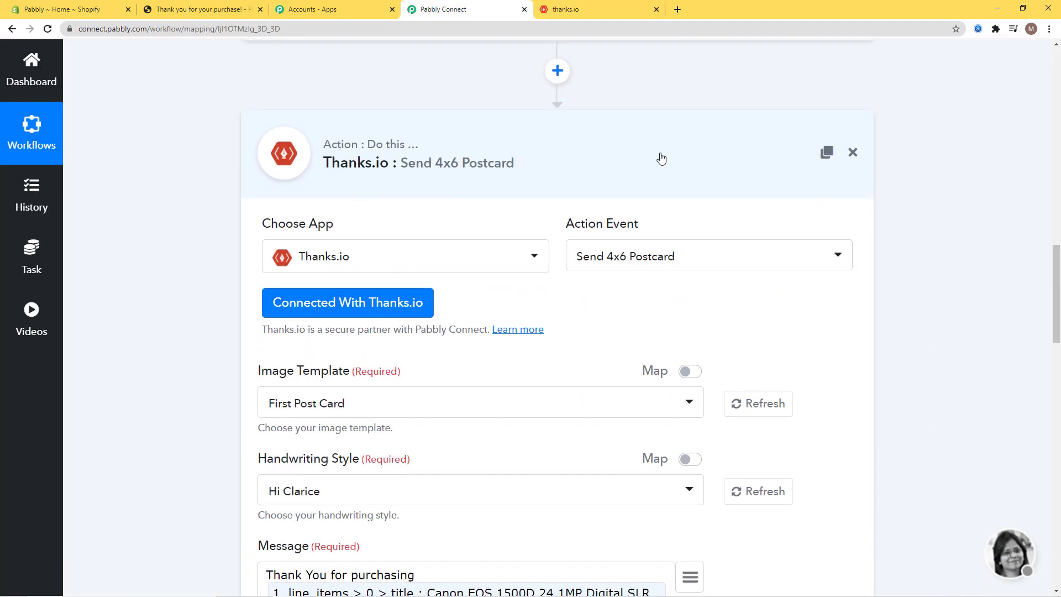
- Collapse the Shopify New Order trigger settings so only the trigger and postcard action show
{"action": "scroll", "coordinate": [955, 459], "scroll_direction": "up", "scroll_amount": 20}
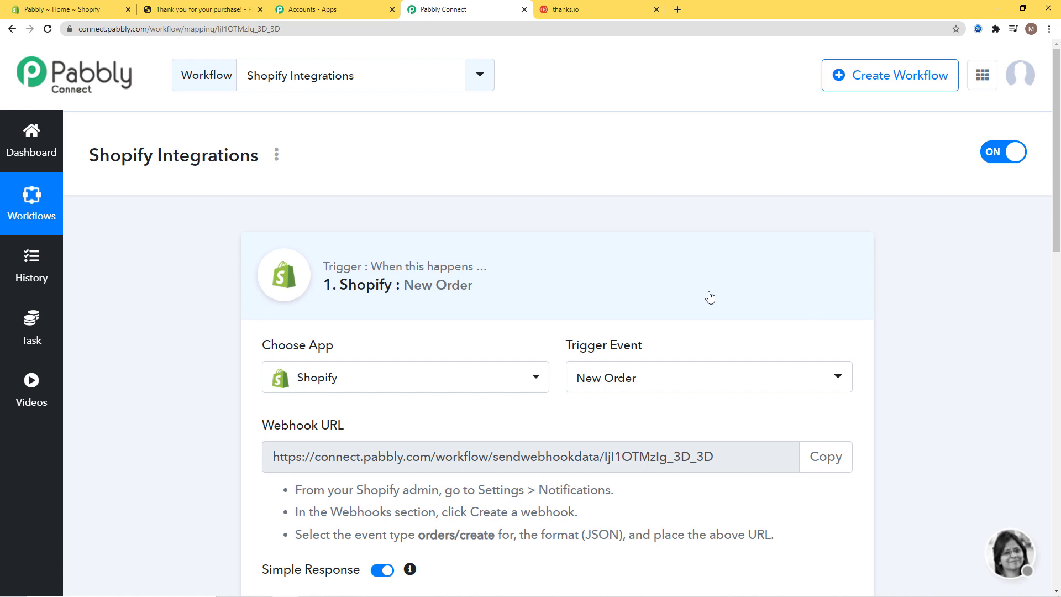
{"action": "left_click", "coordinate": [708, 295]}
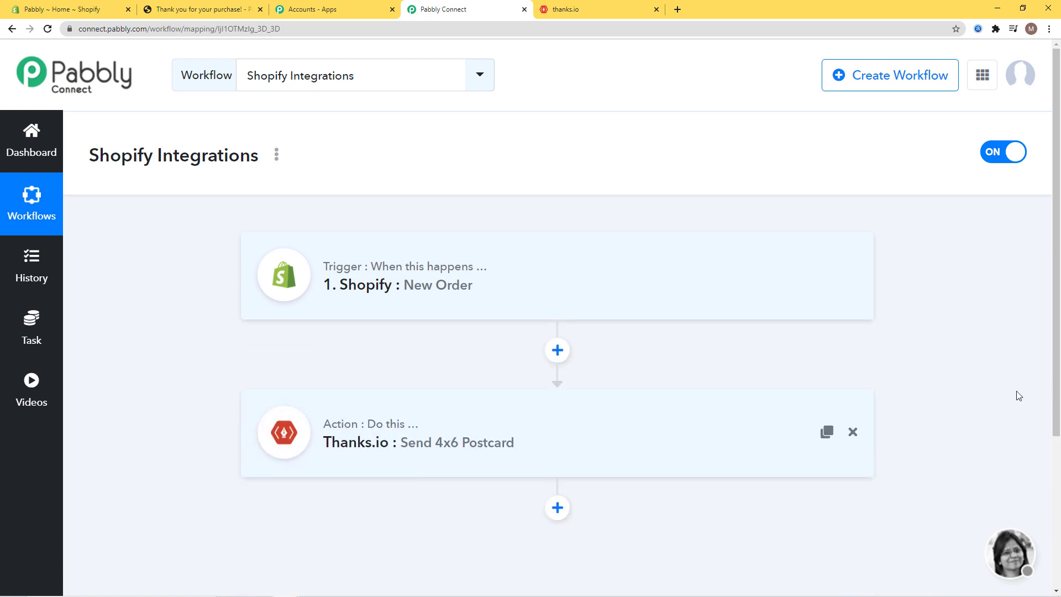